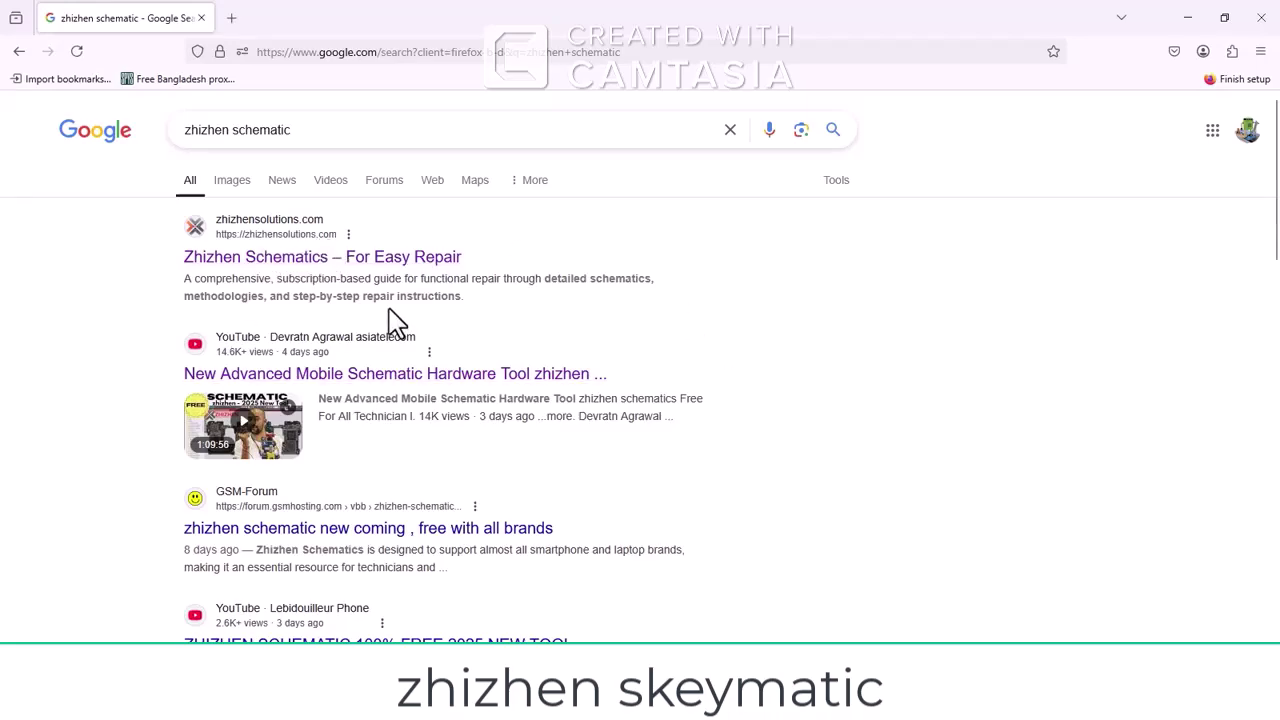
Open the zhizhensolutions.com search result in a new browser tab and switch to it
{"action": "right_click", "coordinate": [305, 235]}
{"action": "left_click", "coordinate": [350, 241]}
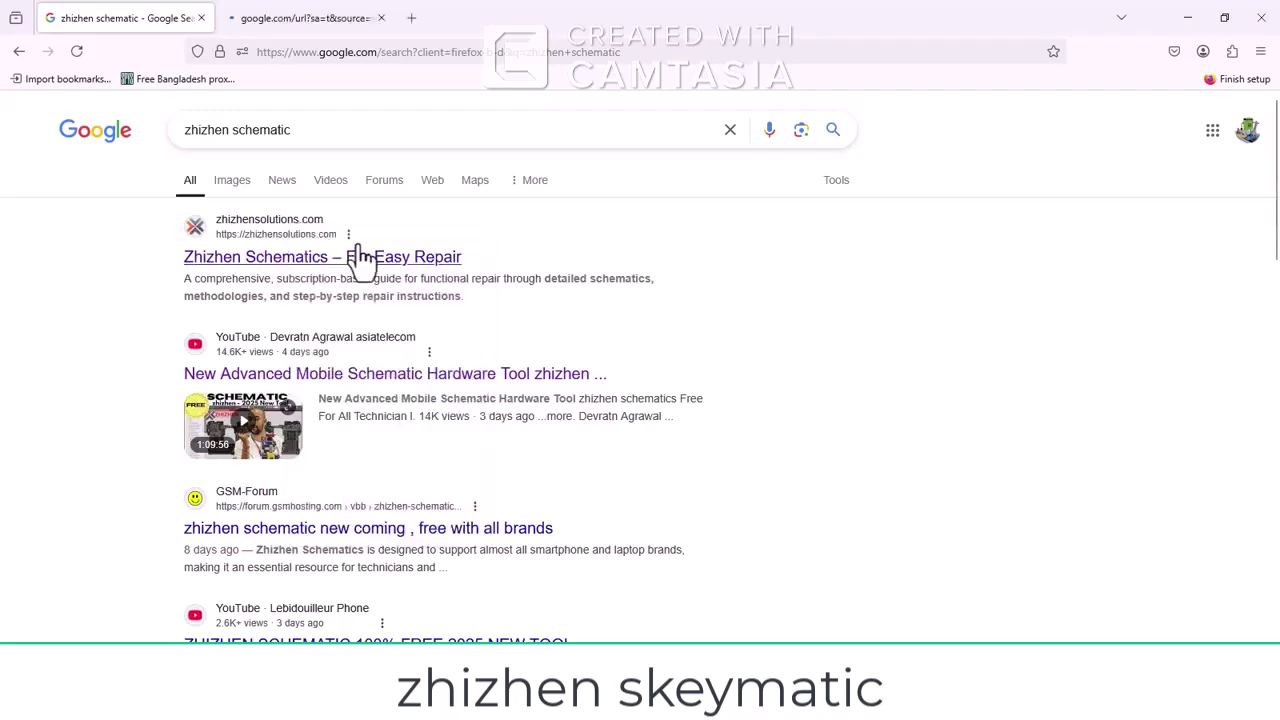
{"action": "left_click", "coordinate": [300, 17]}
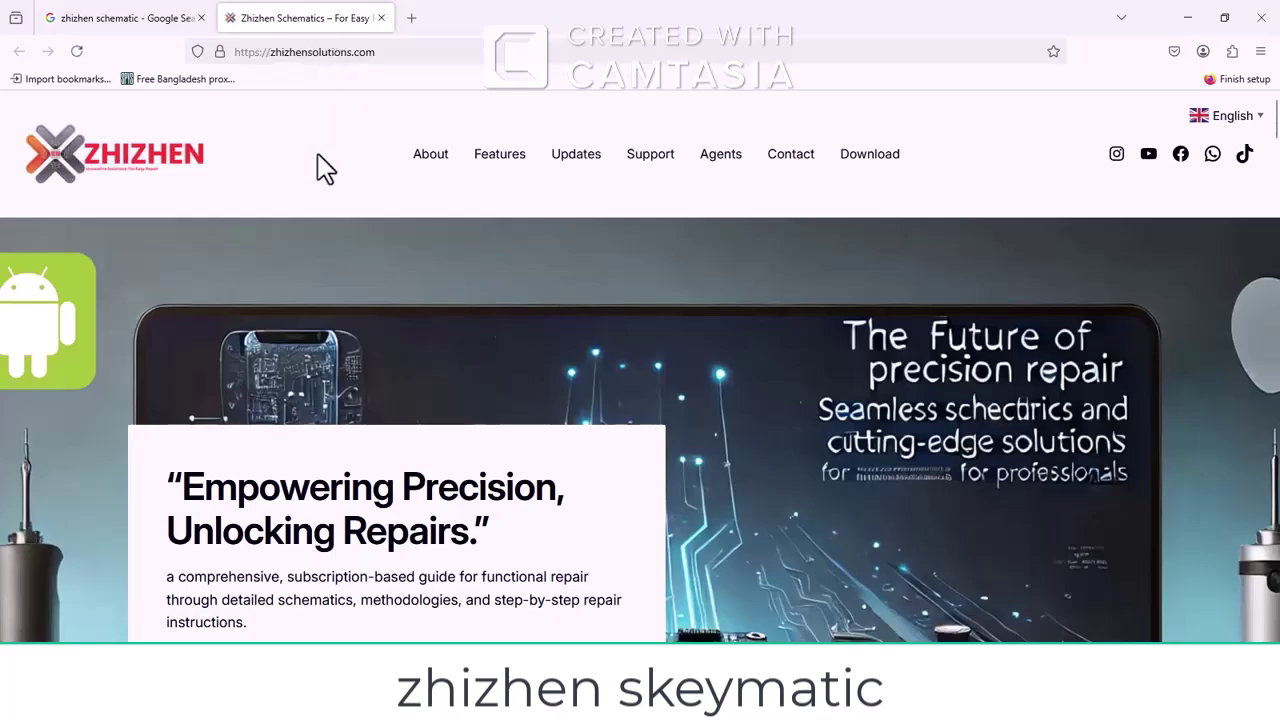
Look through the Zhizhen home page, from the repair solutions description to the installation video, and return to its beginning
{"action": "scroll", "coordinate": [944, 262], "scroll_direction": "down", "scroll_amount": 3}
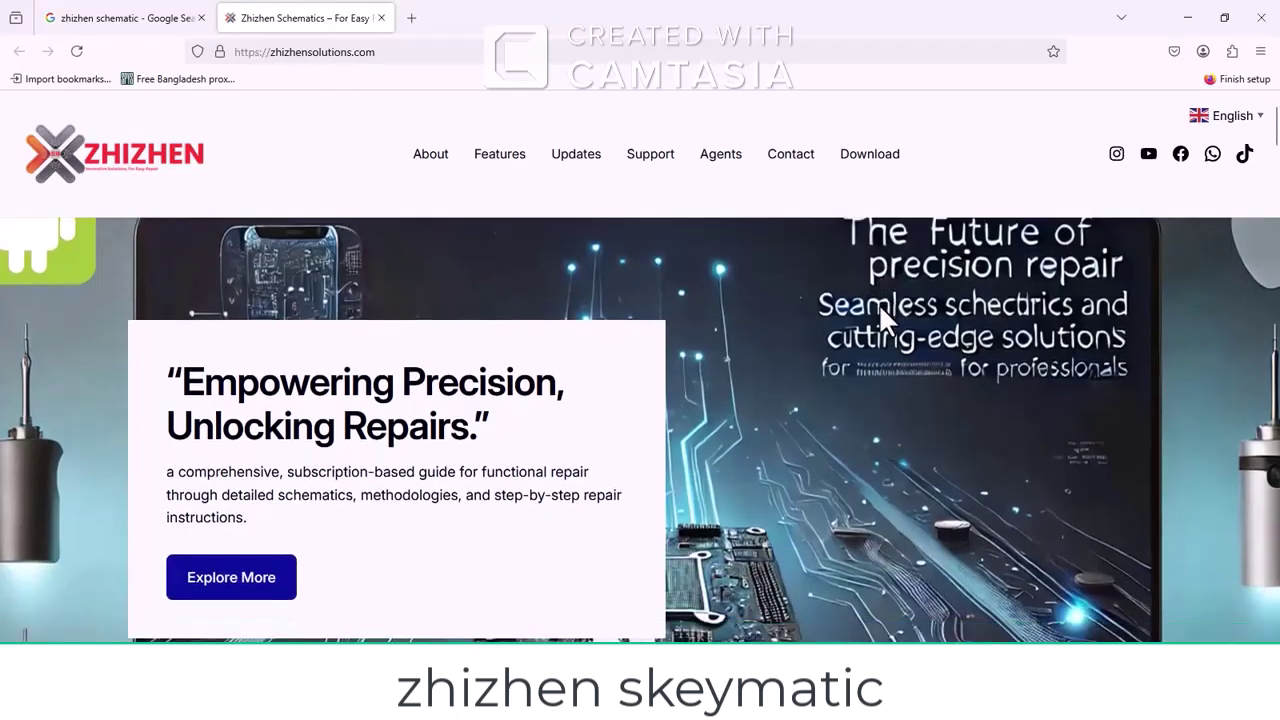
{"action": "scroll", "coordinate": [860, 420], "scroll_direction": "down", "scroll_amount": 6}
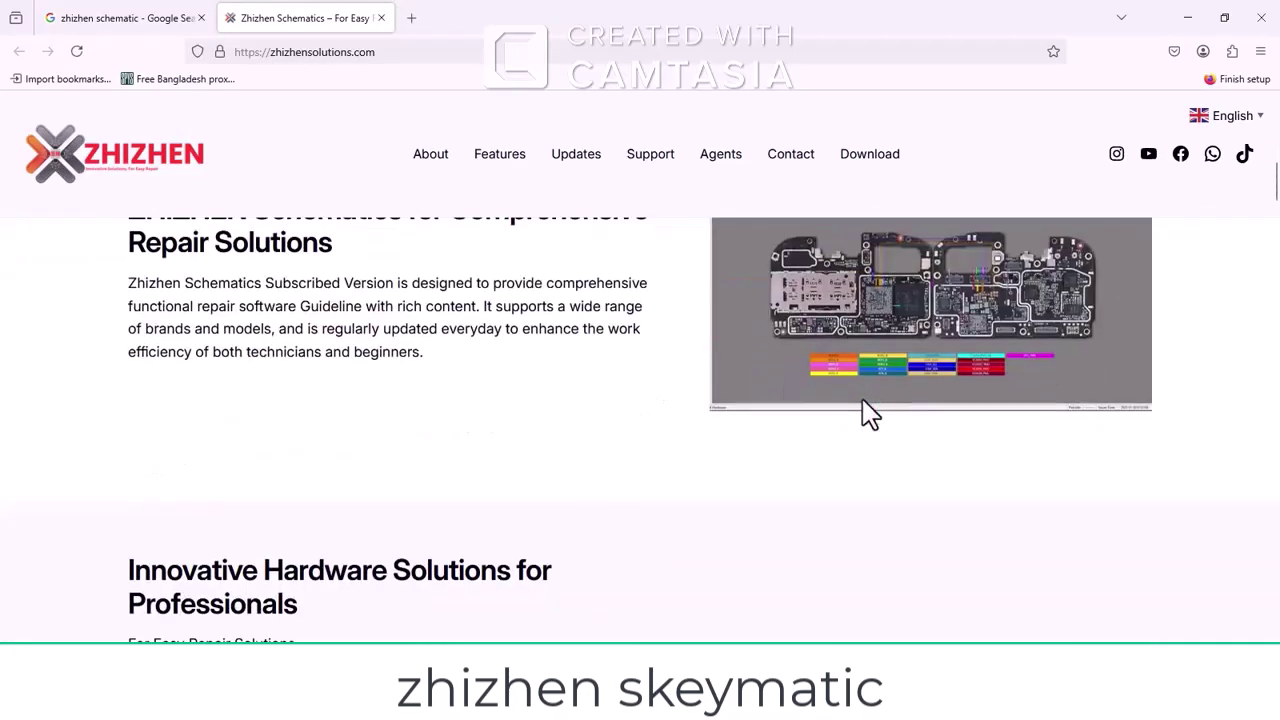
{"action": "scroll", "coordinate": [365, 360], "scroll_direction": "up", "scroll_amount": 1}
{"action": "left_click_drag", "start_coordinate": [129, 370], "coordinate": [667, 390]}
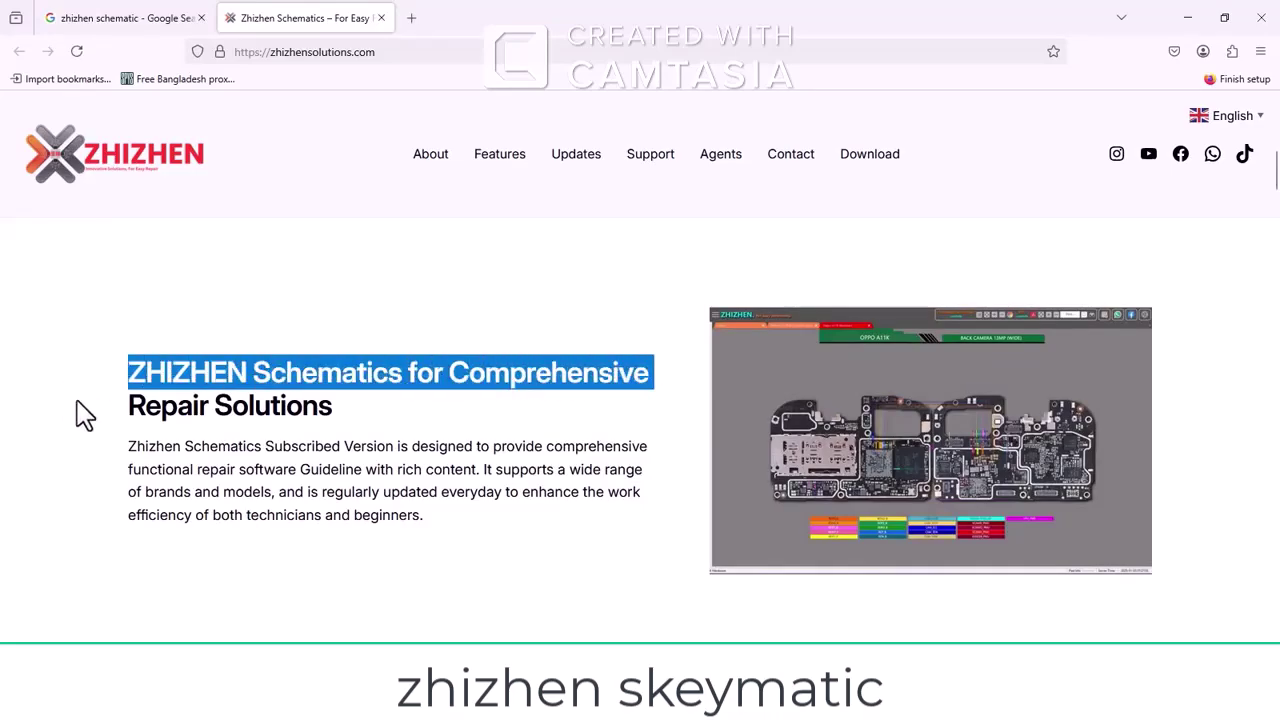
{"action": "left_click_drag", "start_coordinate": [84, 414], "coordinate": [390, 416]}
{"action": "scroll", "coordinate": [446, 447], "scroll_direction": "down", "scroll_amount": 8}
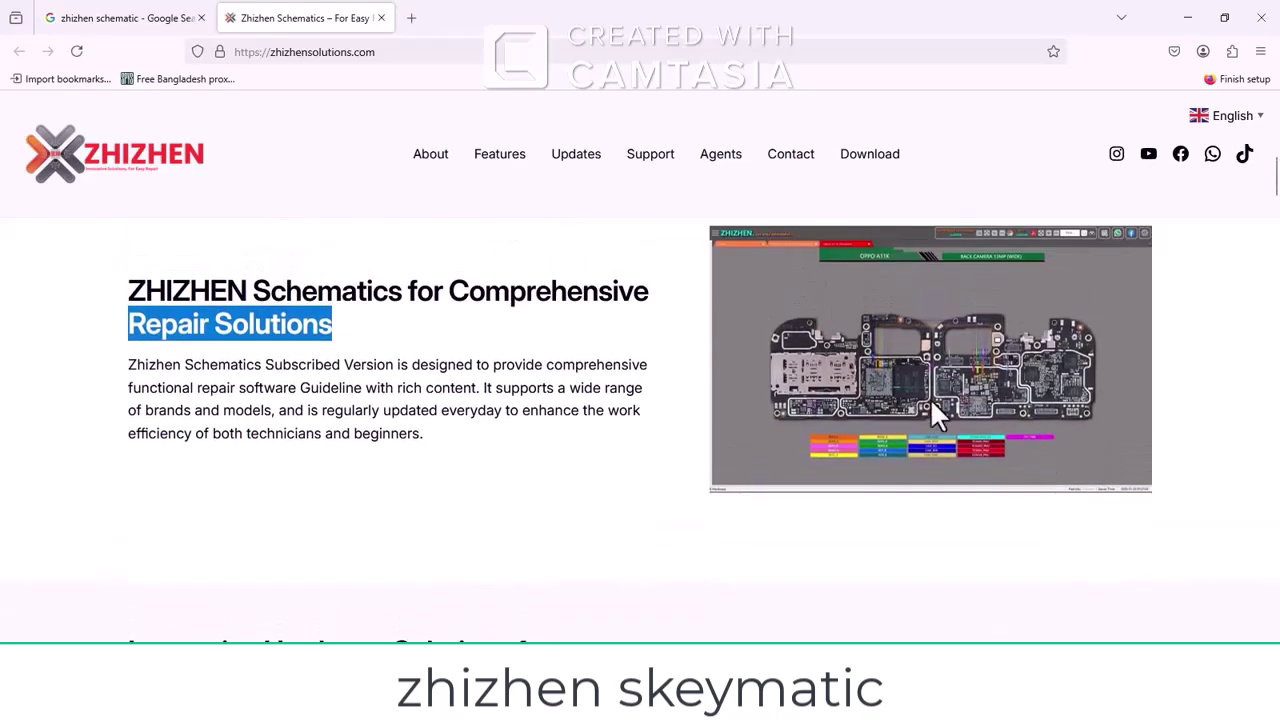
{"action": "scroll", "coordinate": [580, 480], "scroll_direction": "down", "scroll_amount": 10}
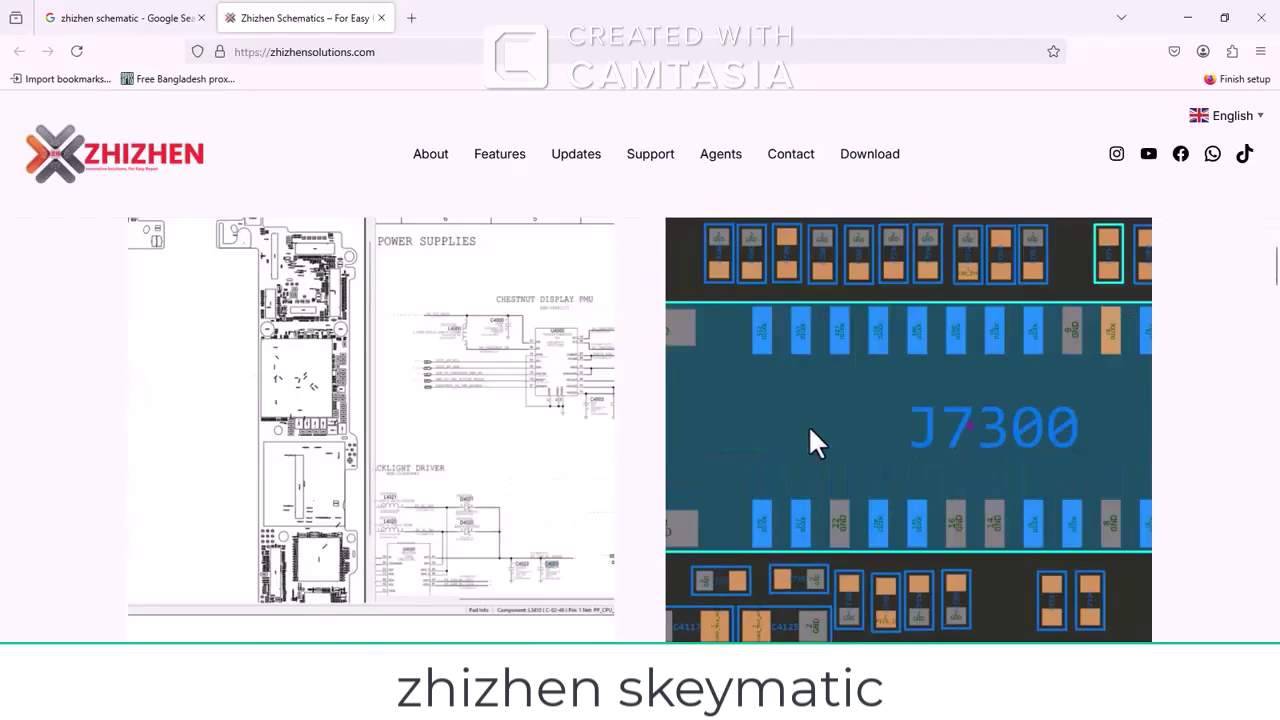
{"action": "scroll", "coordinate": [837, 505], "scroll_direction": "down", "scroll_amount": 15}
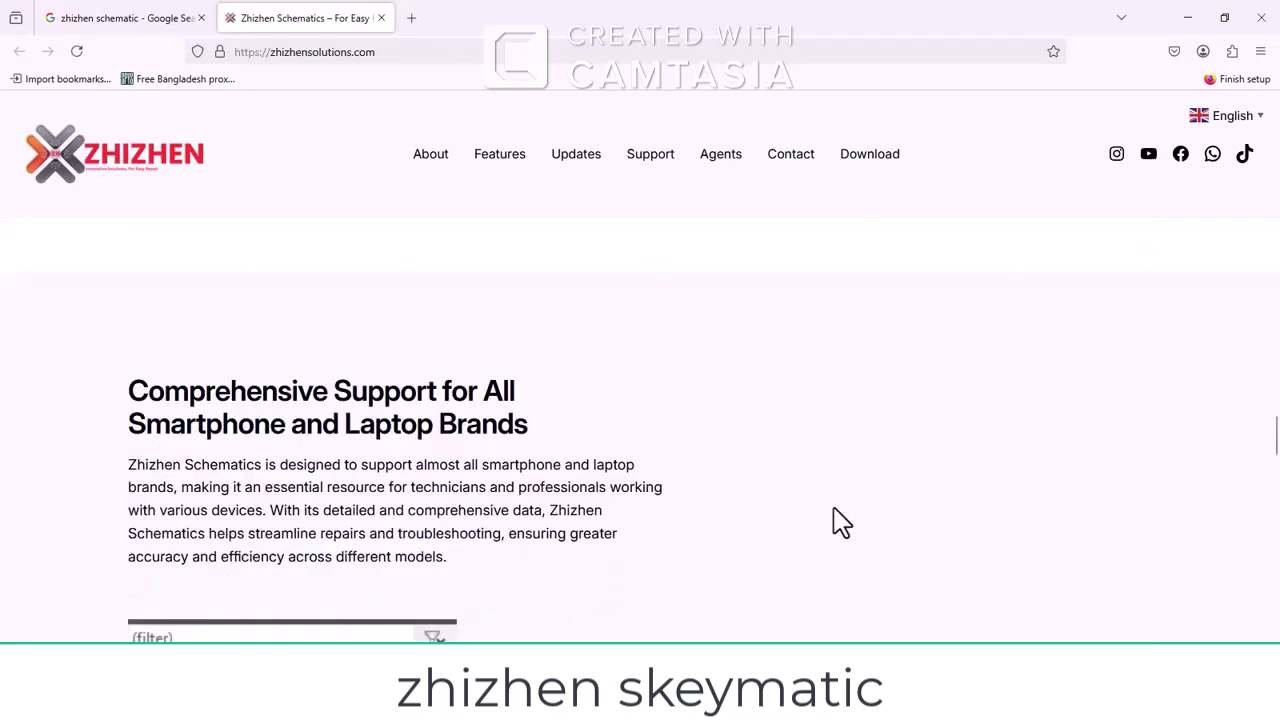
{"action": "scroll", "coordinate": [725, 510], "scroll_direction": "down", "scroll_amount": 5}
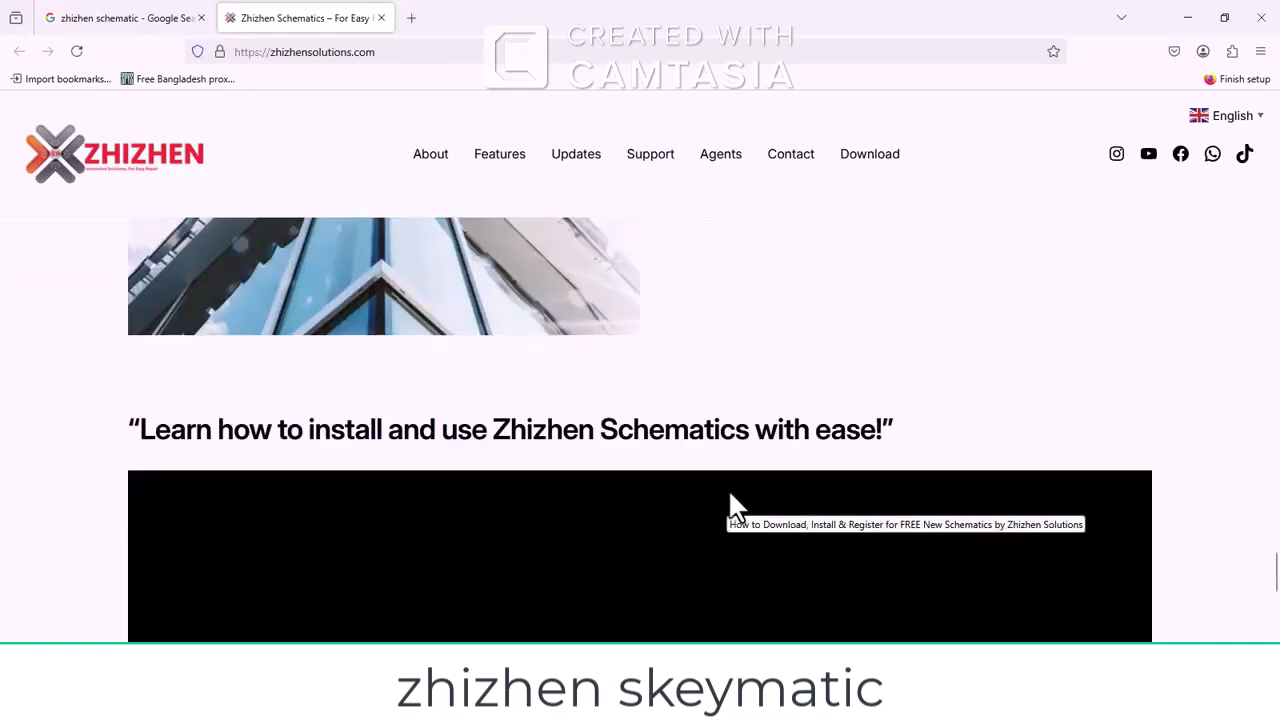
{"action": "scroll", "coordinate": [730, 495], "scroll_direction": "down", "scroll_amount": 3}
{"action": "scroll", "coordinate": [1100, 440], "scroll_direction": "up", "scroll_amount": 15}
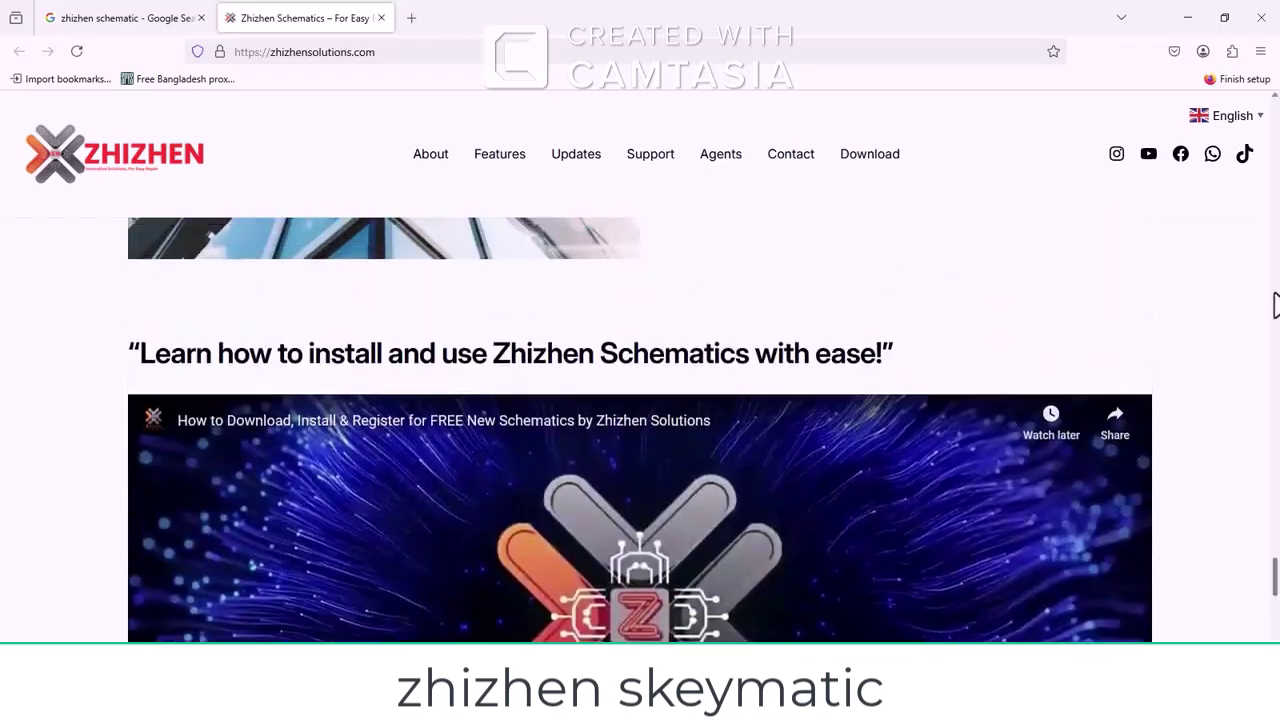
{"action": "scroll", "coordinate": [1224, 432], "scroll_direction": "up", "scroll_amount": 15}
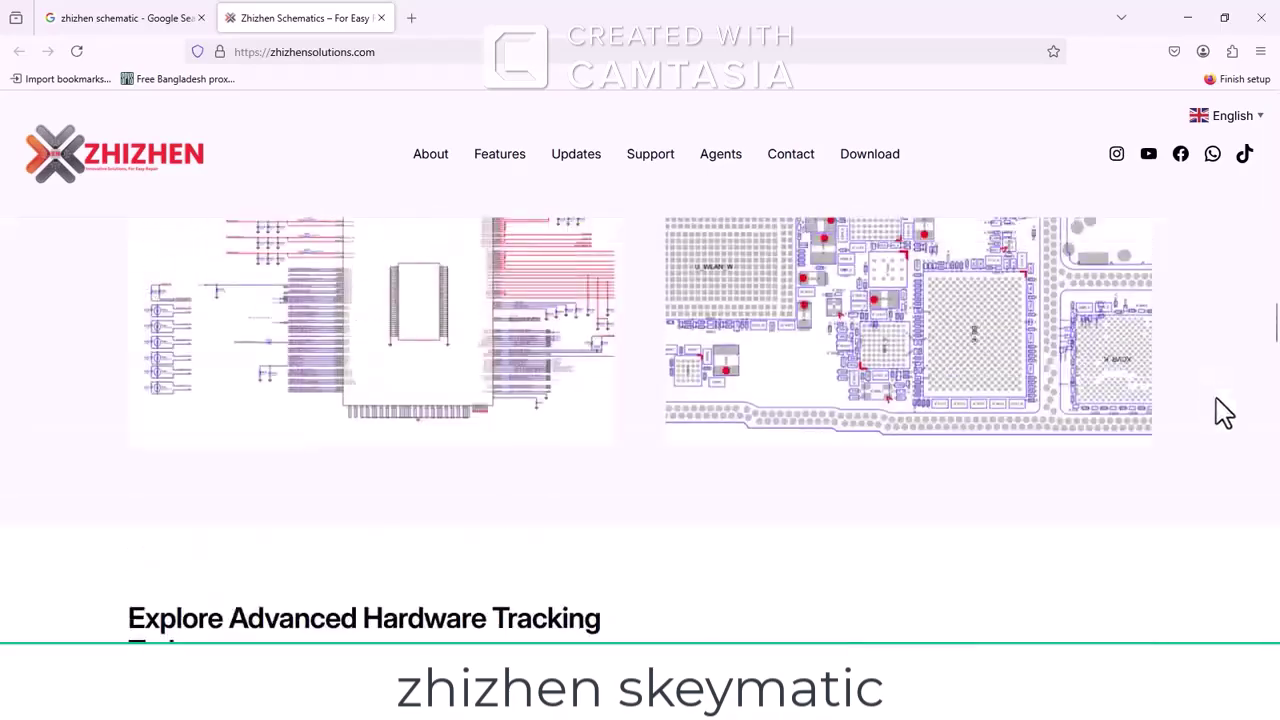
{"action": "scroll", "coordinate": [1228, 424], "scroll_direction": "up", "scroll_amount": 5}
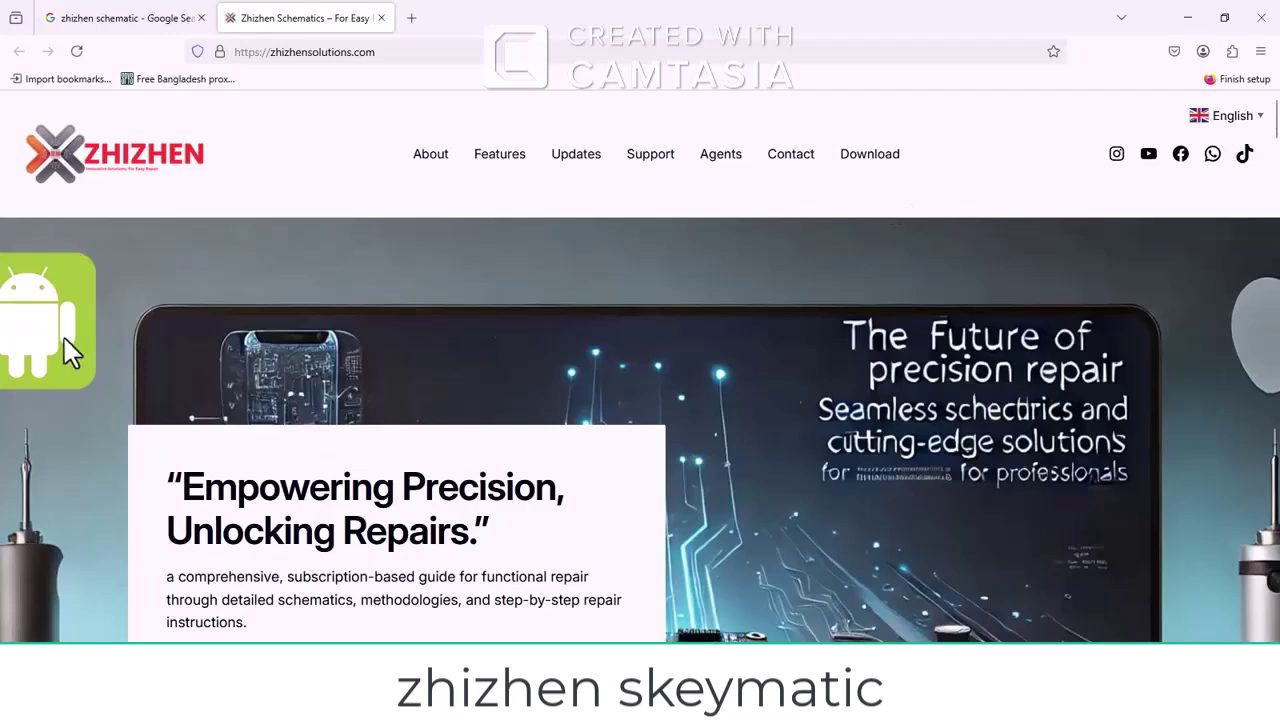
Download zhizhen_setup.rar from the Zhizhen site, reusing the complete existing file, and open the extracted zhizhen_setup folder in File Explorer
{"action": "left_click", "coordinate": [862, 157]}
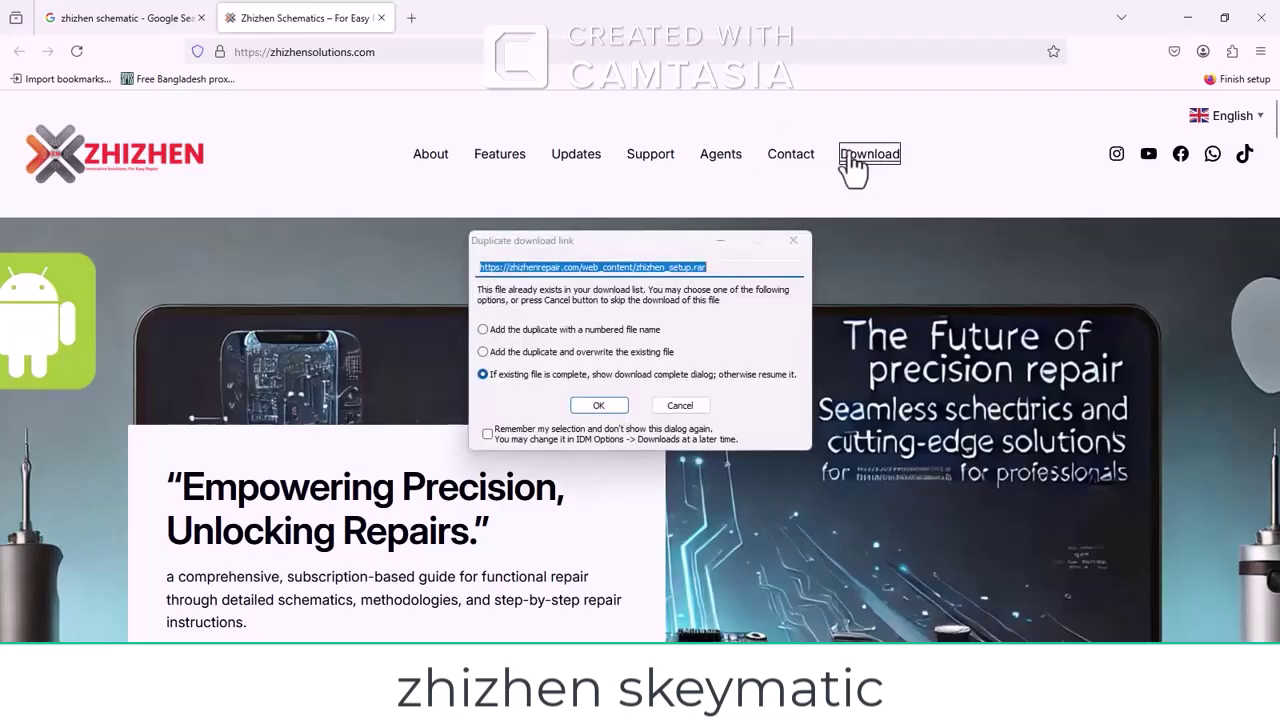
{"action": "left_click", "coordinate": [598, 405]}
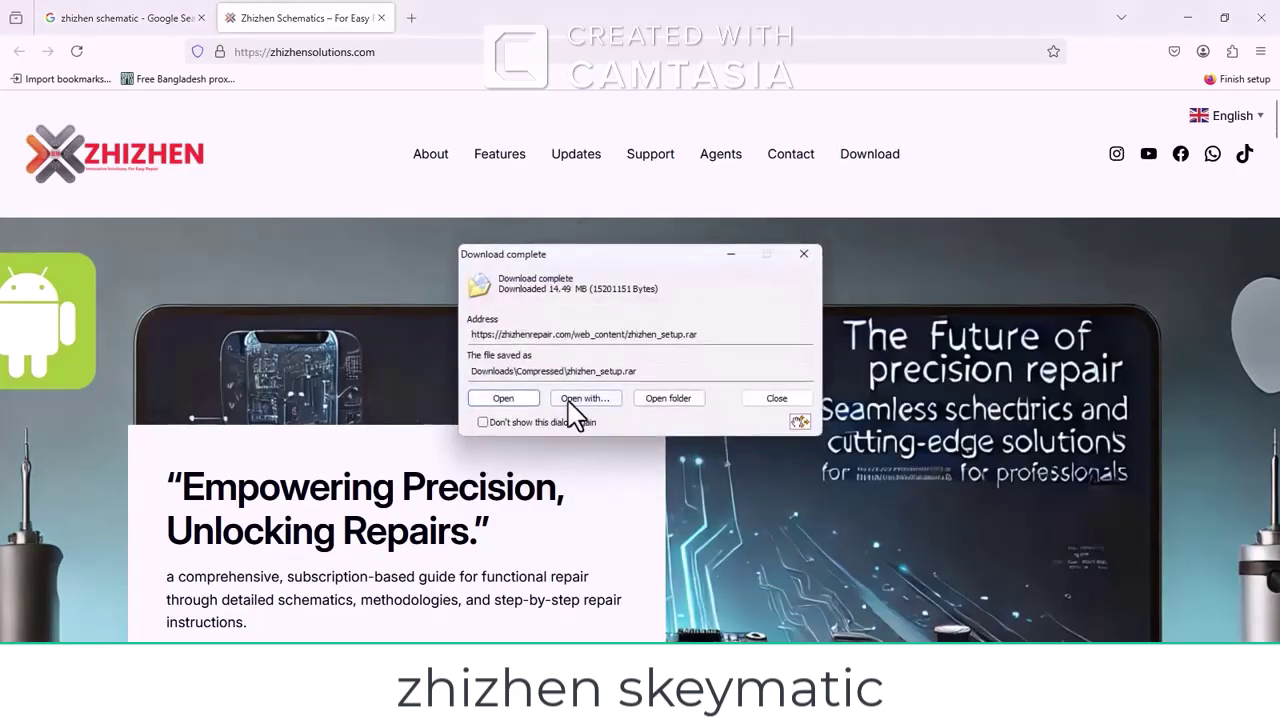
{"action": "left_click_drag", "start_coordinate": [623, 264], "coordinate": [673, 258]}
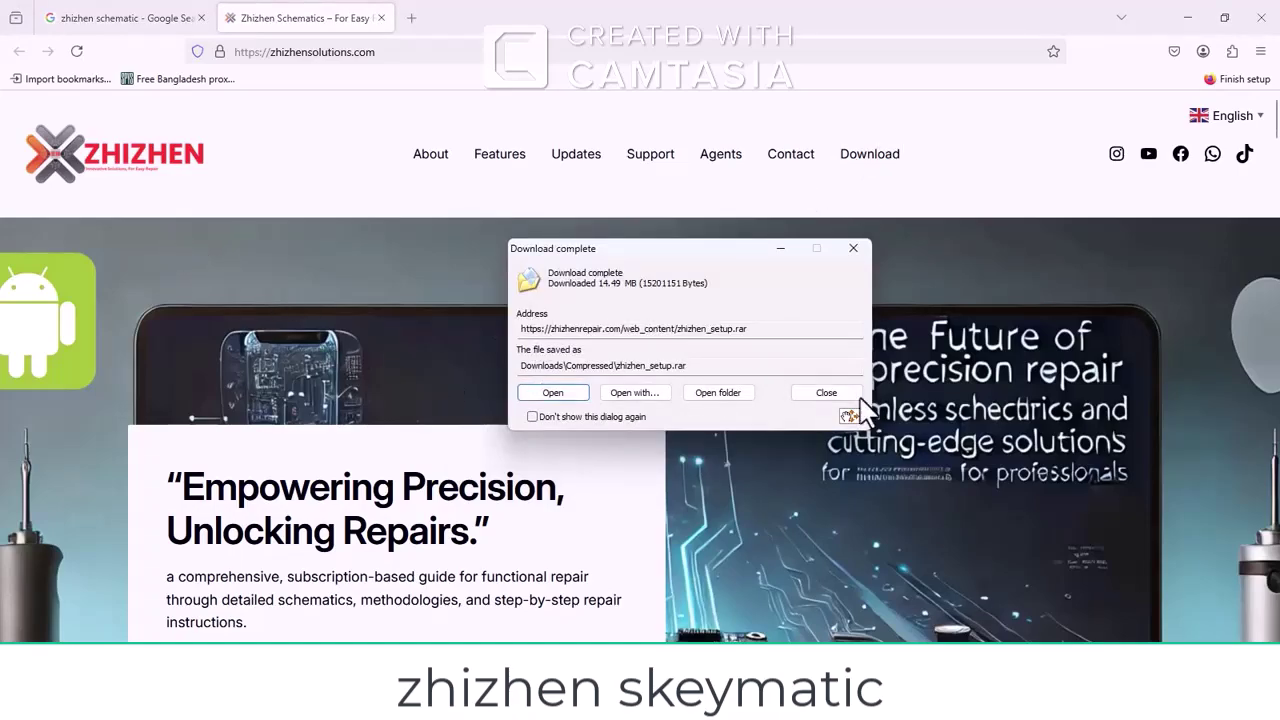
{"action": "left_click", "coordinate": [745, 392]}
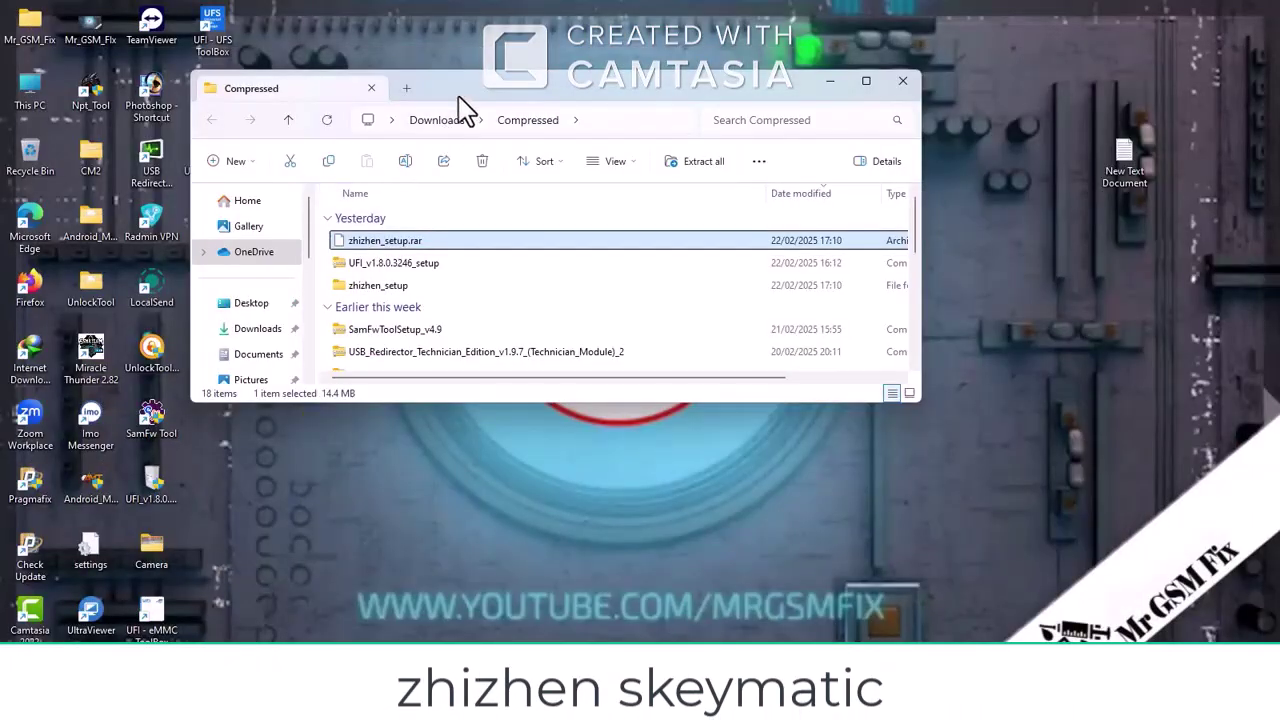
{"action": "left_click_drag", "start_coordinate": [459, 98], "coordinate": [565, 84]}
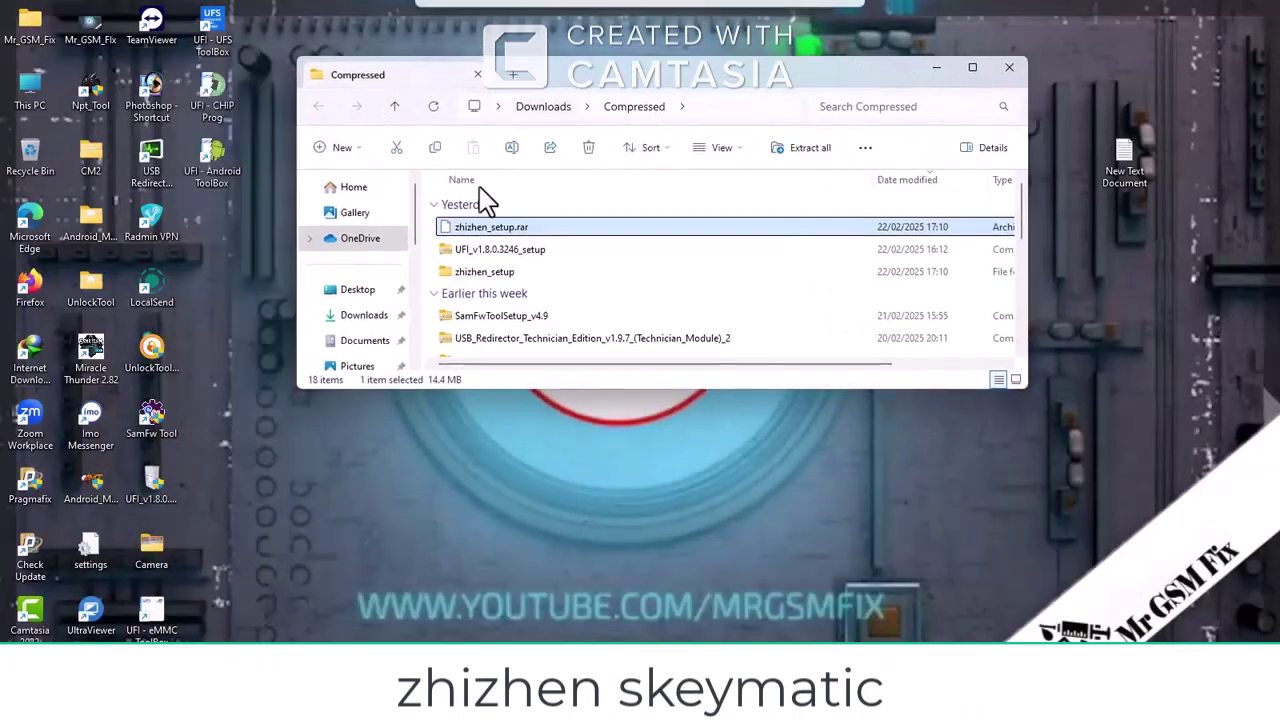
{"action": "double_click", "coordinate": [503, 271]}
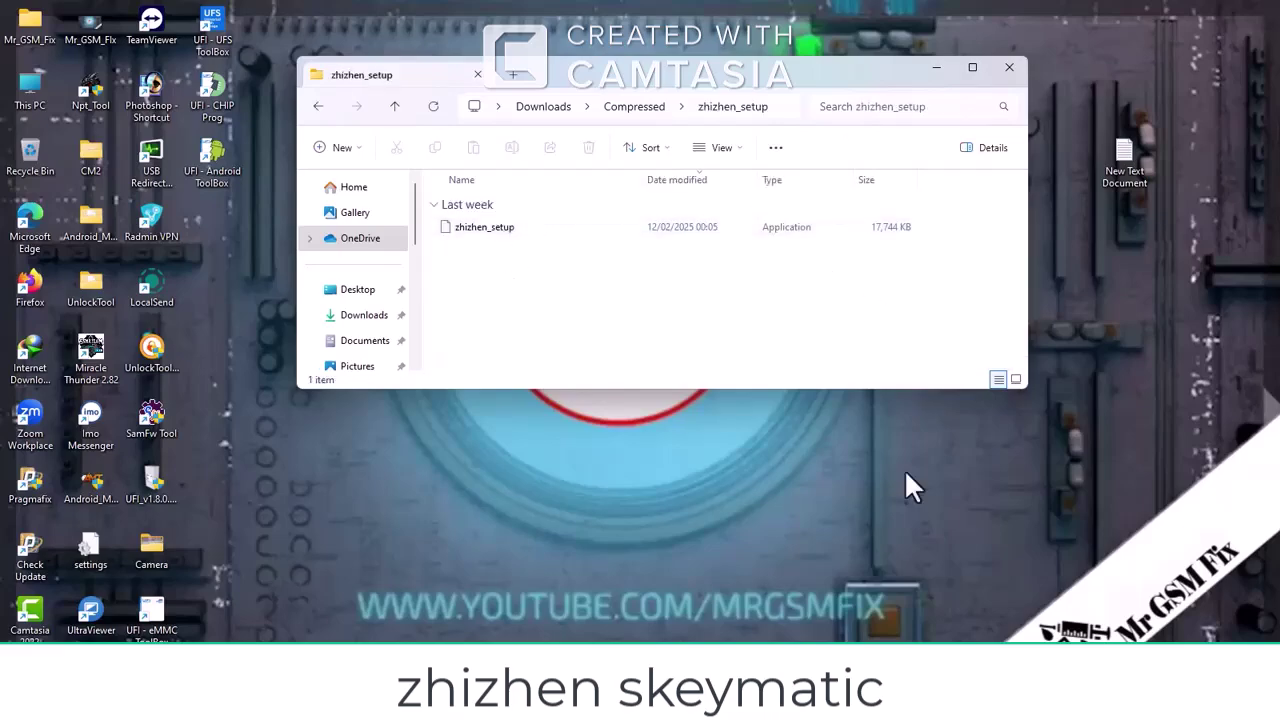
Turn off Real-time protection in the virus and threat protection settings of Windows Security
{"action": "left_click", "coordinate": [1070, 698]}
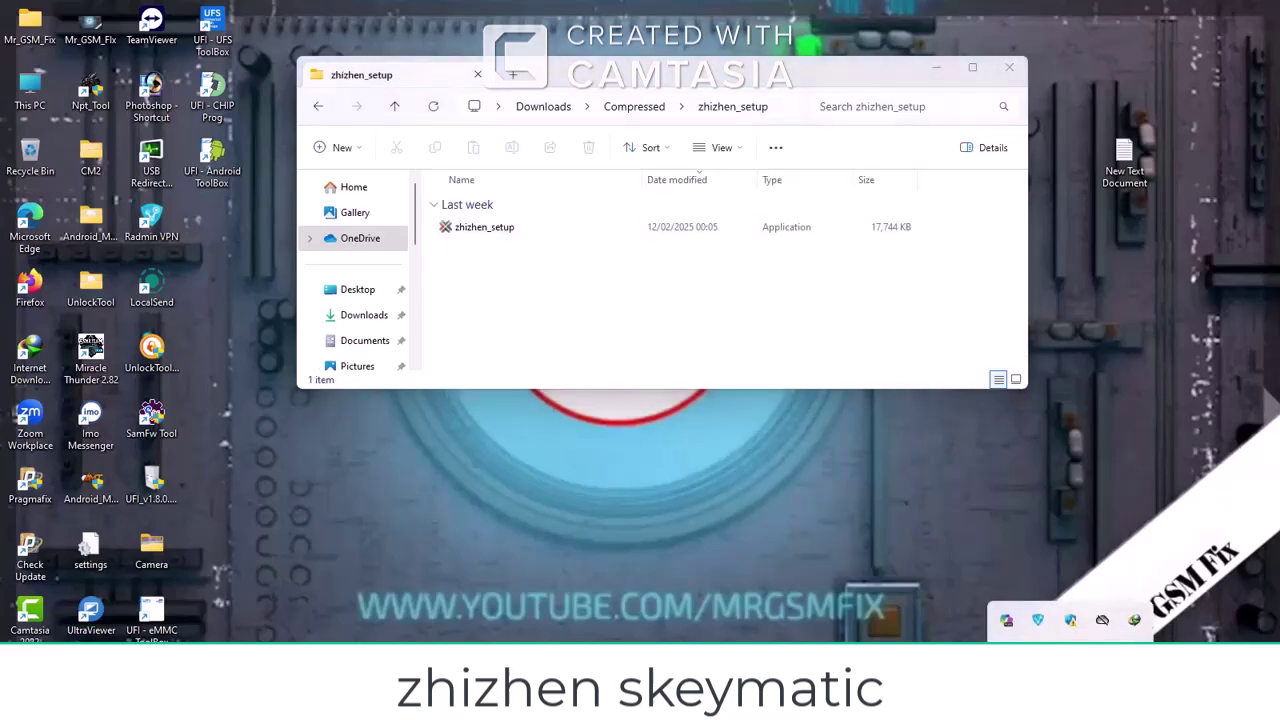
{"action": "right_click", "coordinate": [1070, 620]}
{"action": "left_click", "coordinate": [1068, 624]}
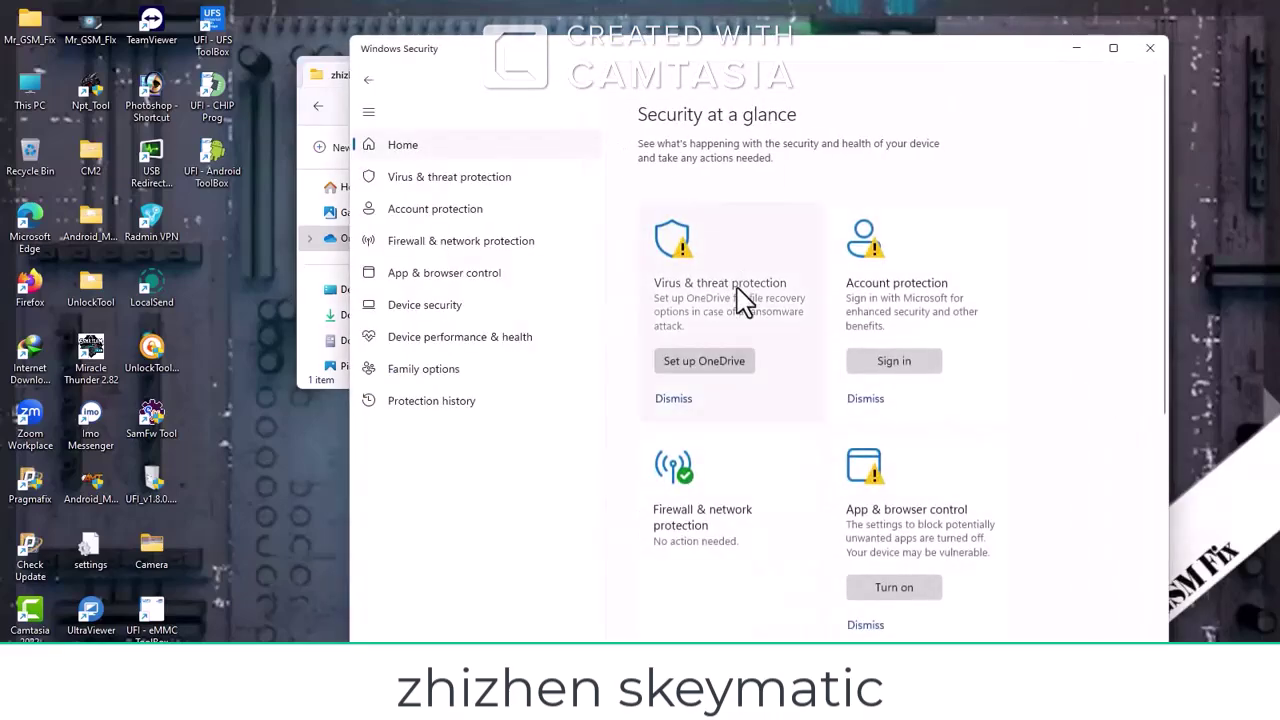
{"action": "left_click", "coordinate": [505, 180]}
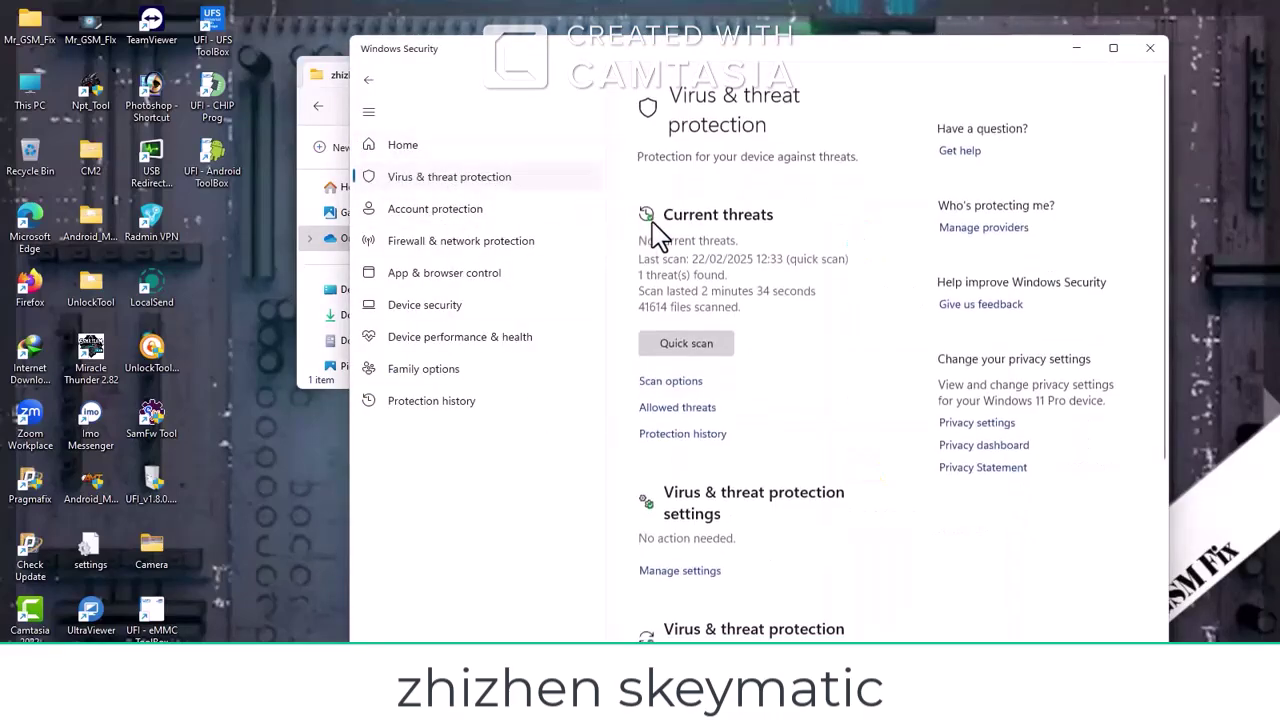
{"action": "scroll", "coordinate": [760, 390], "scroll_direction": "down", "scroll_amount": 3}
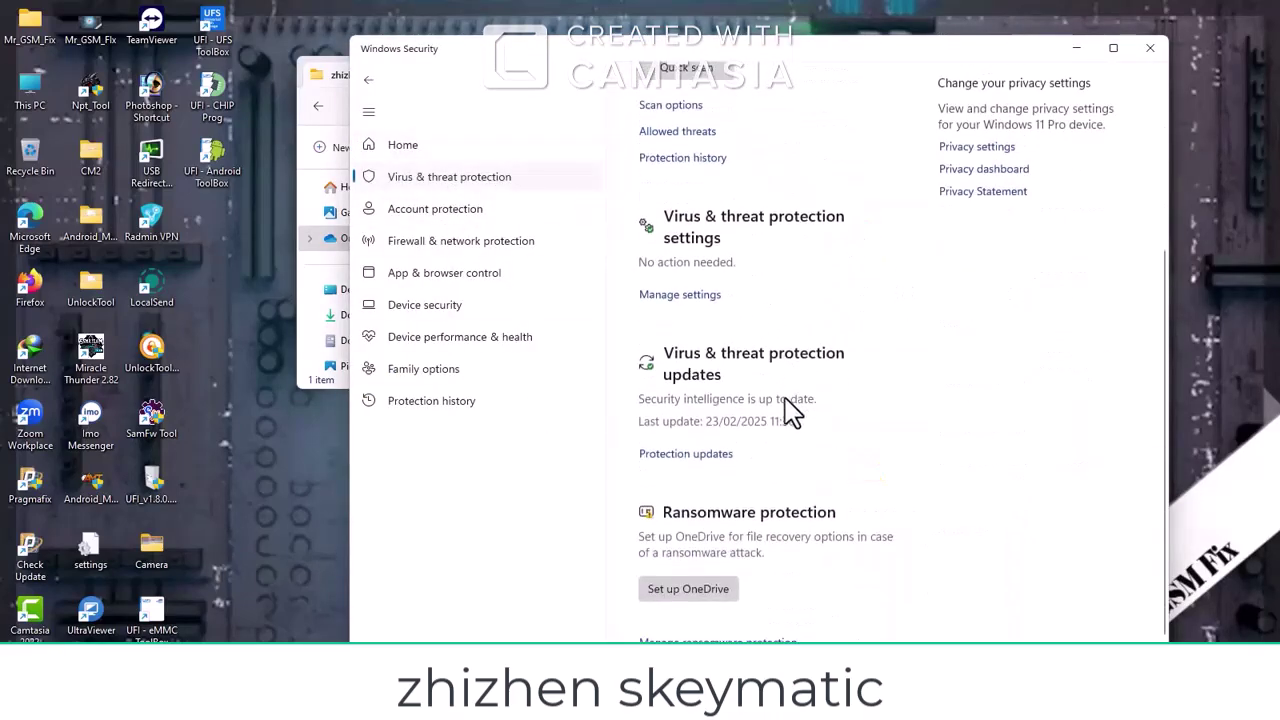
{"action": "left_click", "coordinate": [684, 296]}
{"action": "left_click", "coordinate": [655, 335]}
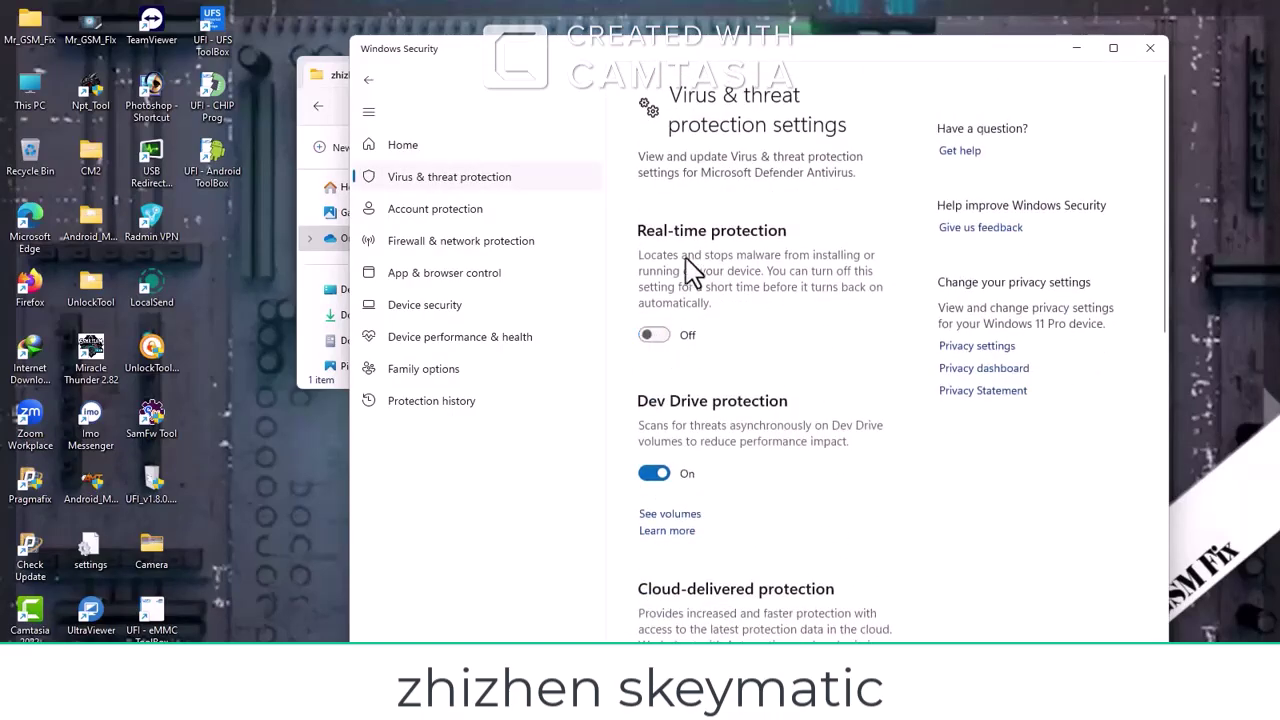
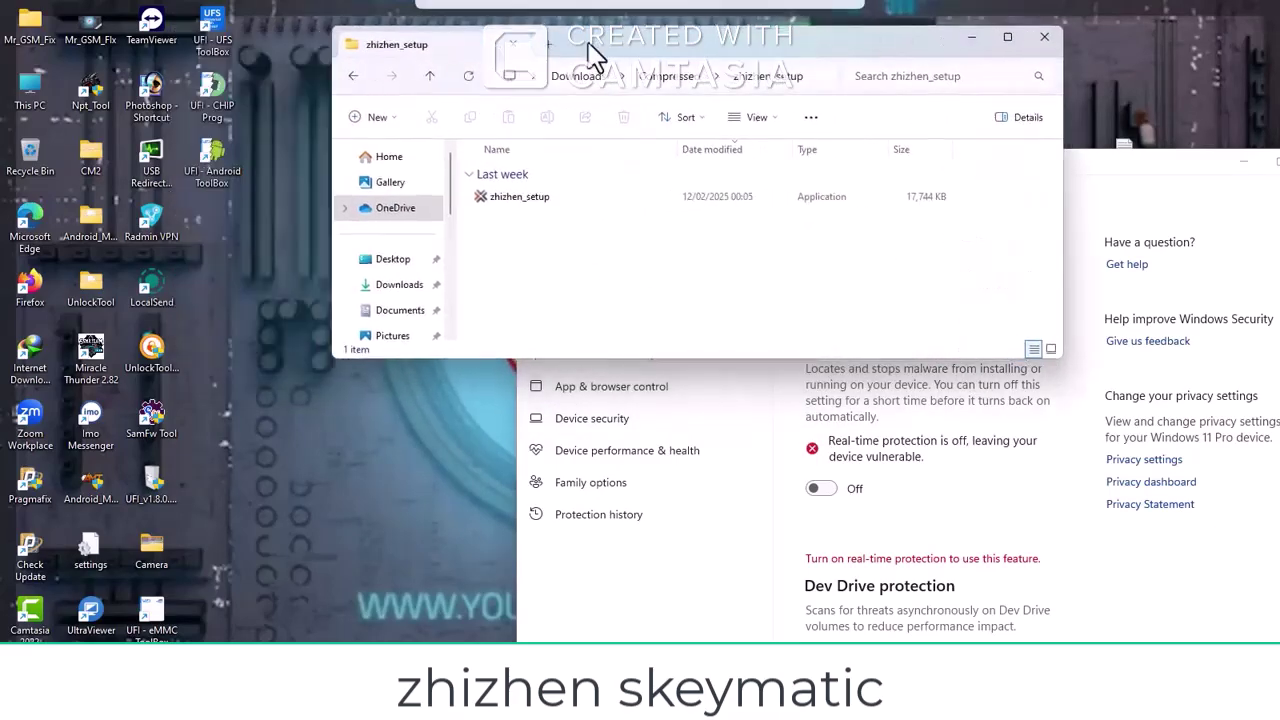
{"action": "left_click", "coordinate": [429, 76]}
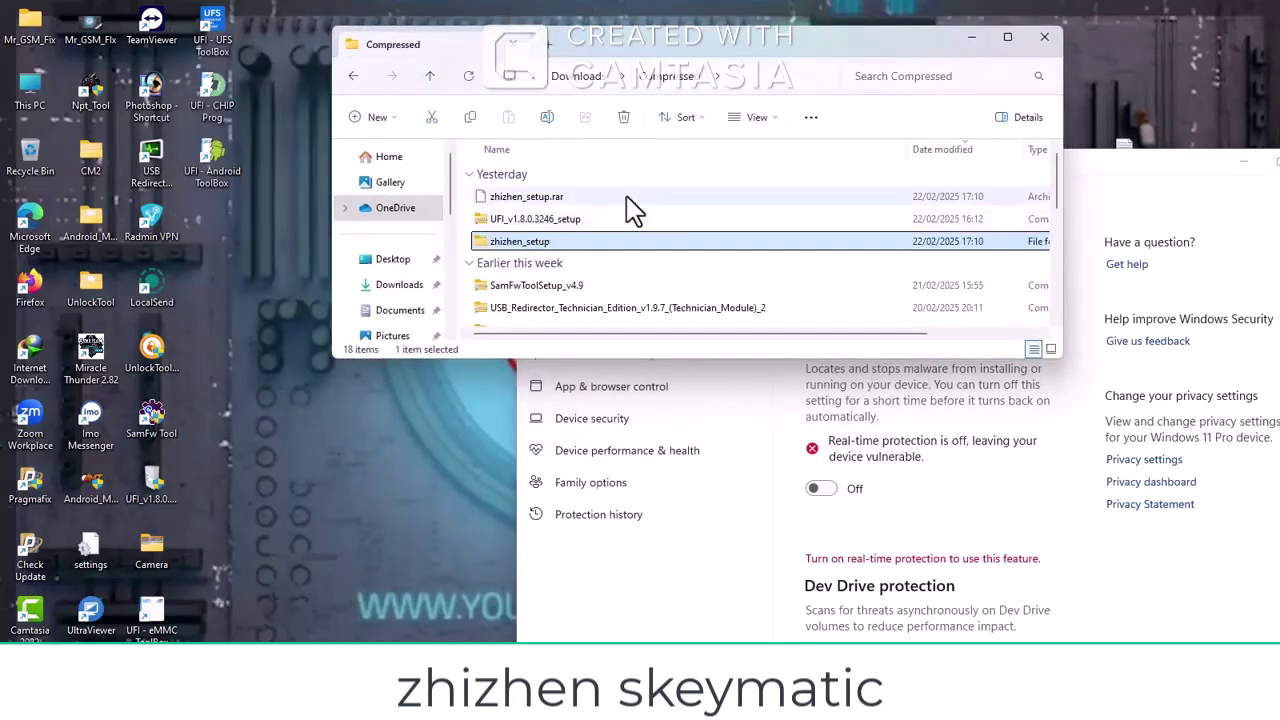
{"action": "right_click", "coordinate": [543, 209]}
{"action": "left_click", "coordinate": [610, 437]}
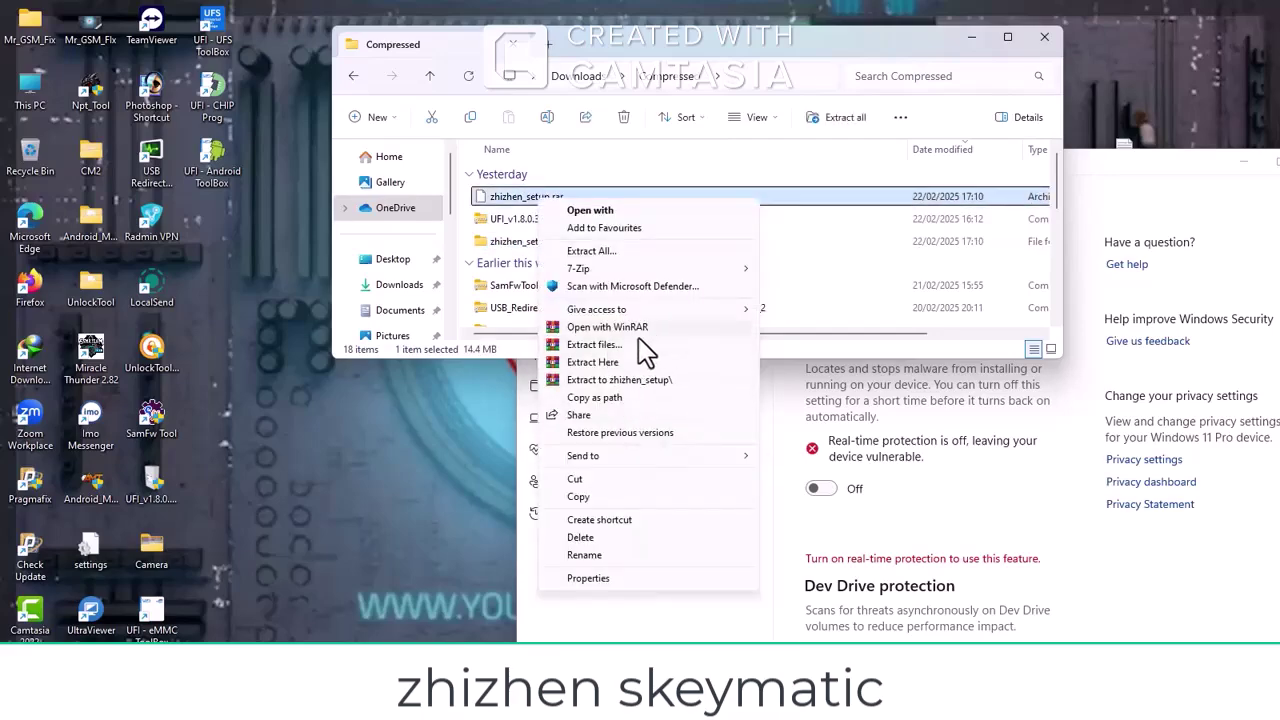
{"action": "left_click", "coordinate": [513, 244]}
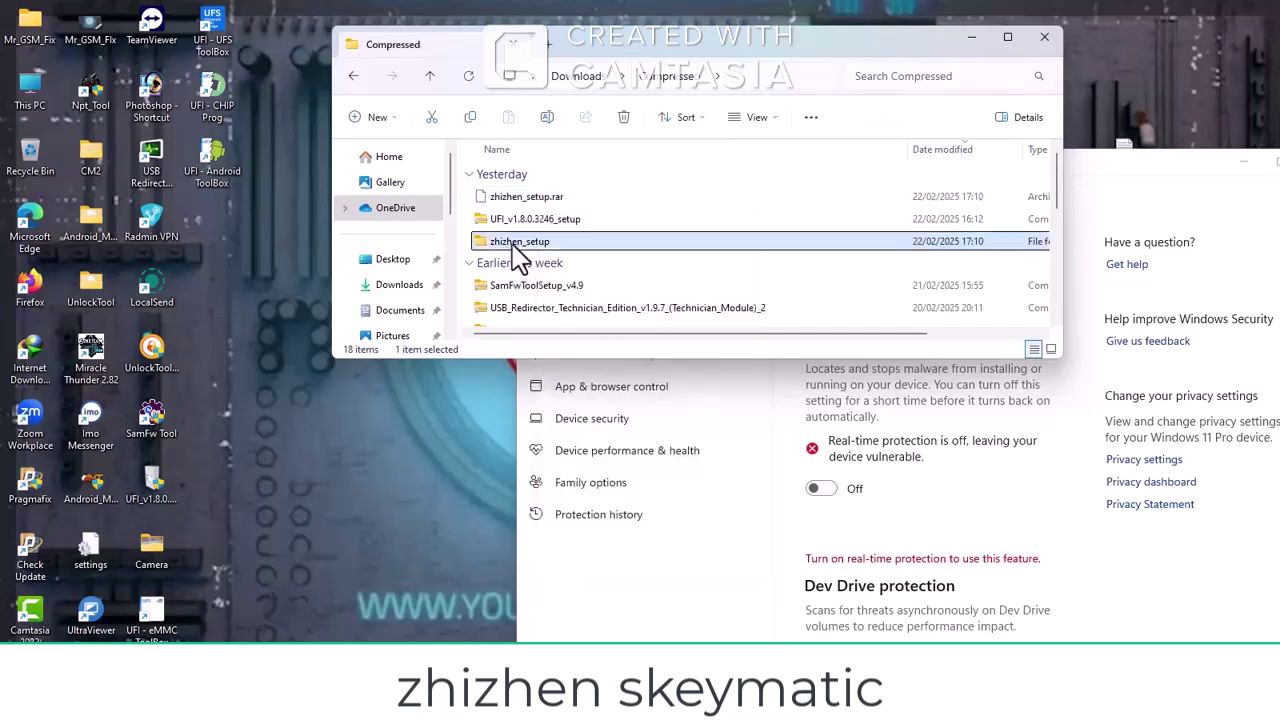
{"action": "double_click", "coordinate": [513, 244]}
Launch the zhizhen_setup application and close the File Explorer and Windows Security windows
{"action": "left_click", "coordinate": [530, 205]}
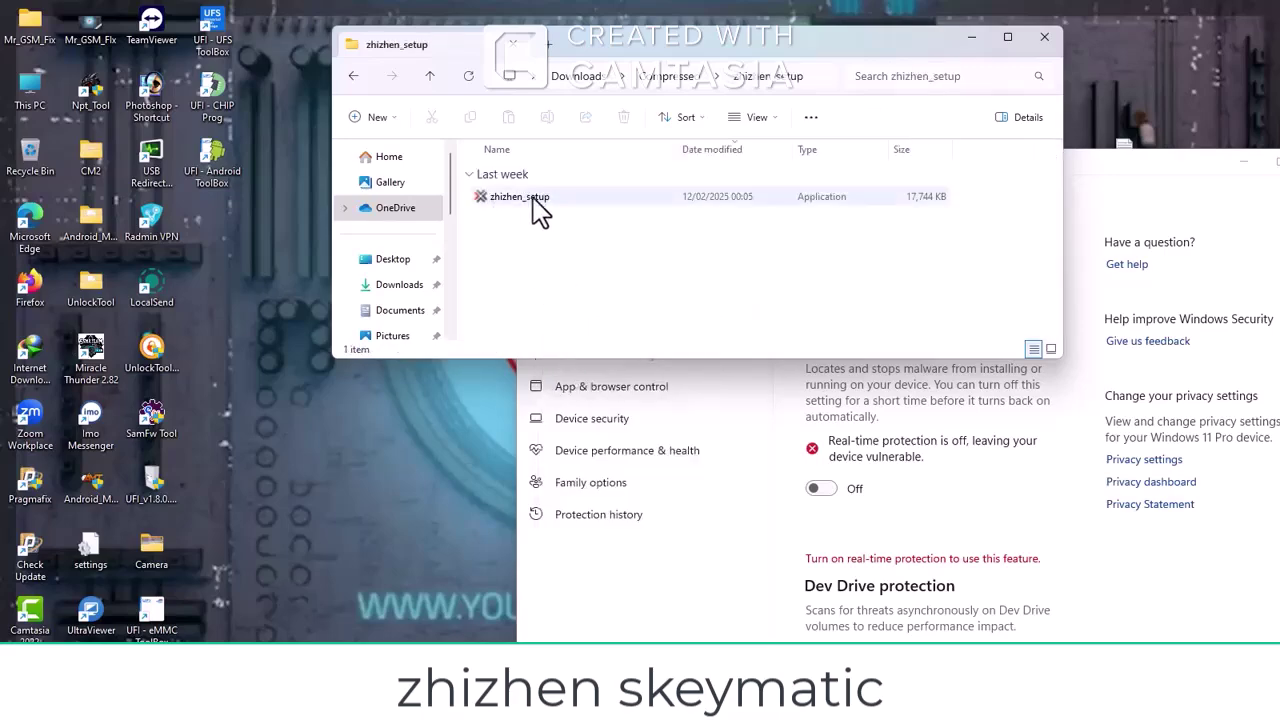
{"action": "double_click", "coordinate": [533, 197]}
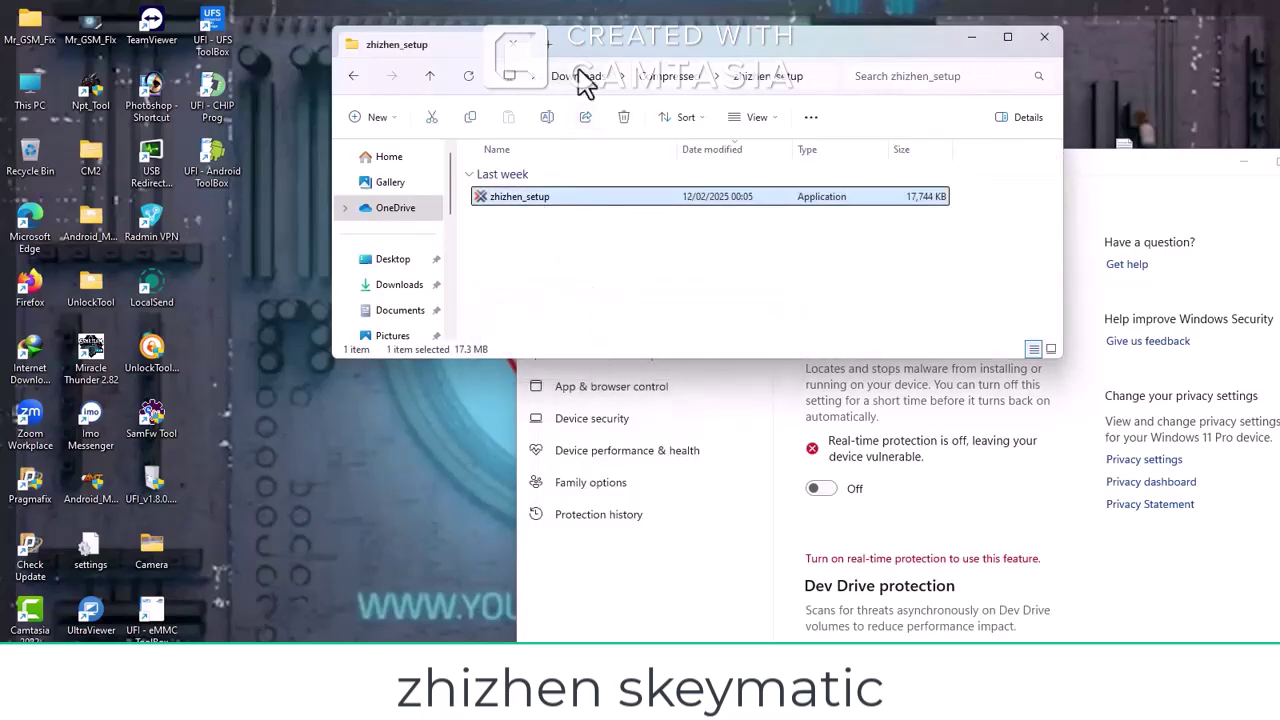
{"action": "left_click", "coordinate": [1044, 37]}
{"action": "left_click_drag", "start_coordinate": [662, 198], "coordinate": [548, 121]}
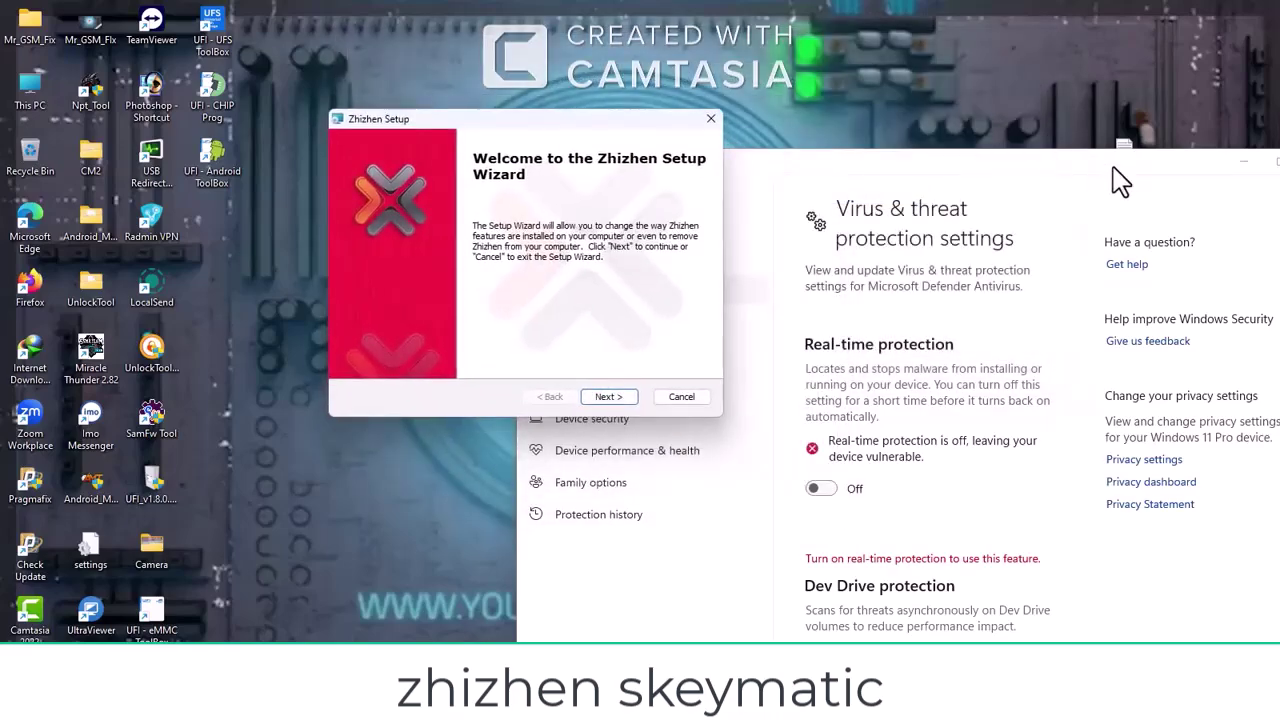
{"action": "left_click_drag", "start_coordinate": [1113, 168], "coordinate": [1065, 95]}
{"action": "left_click", "coordinate": [1195, 90]}
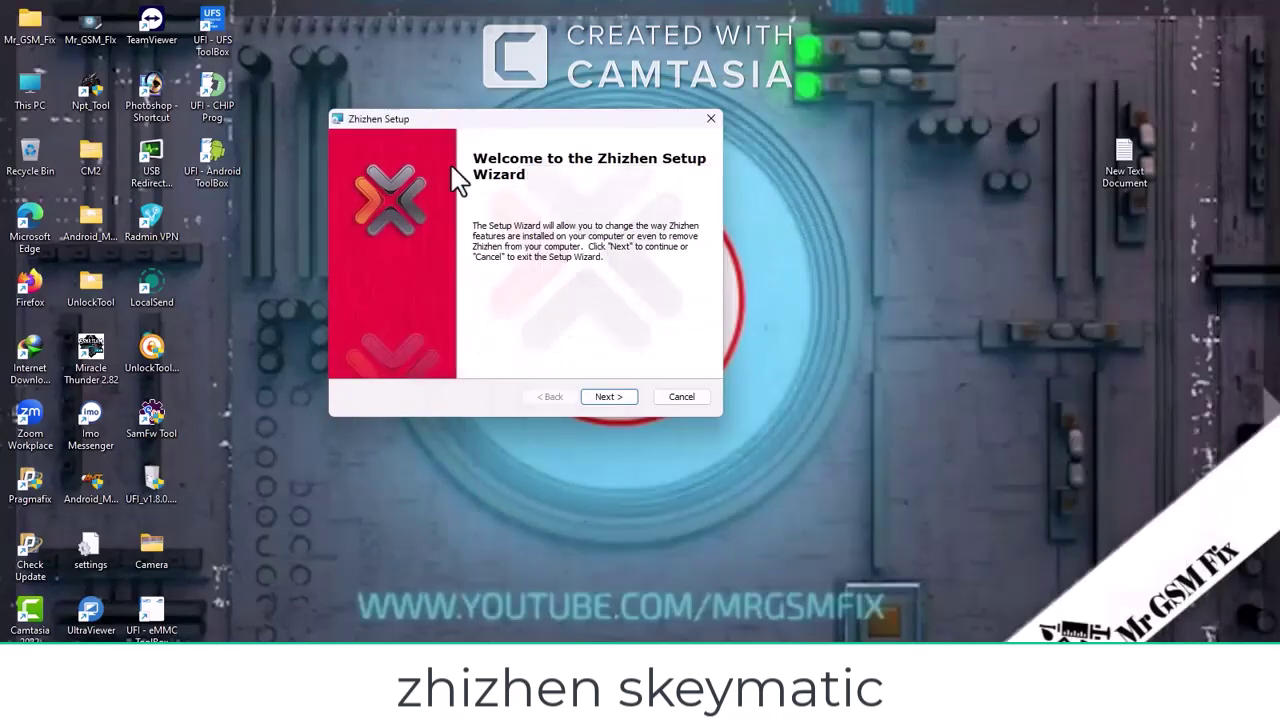
Run the Zhizhen setup wizard with the Modify operation, keeping the default MainFeature selection, and apply the installation
{"action": "left_click_drag", "start_coordinate": [495, 121], "coordinate": [764, 84]}
{"action": "left_click", "coordinate": [876, 360]}
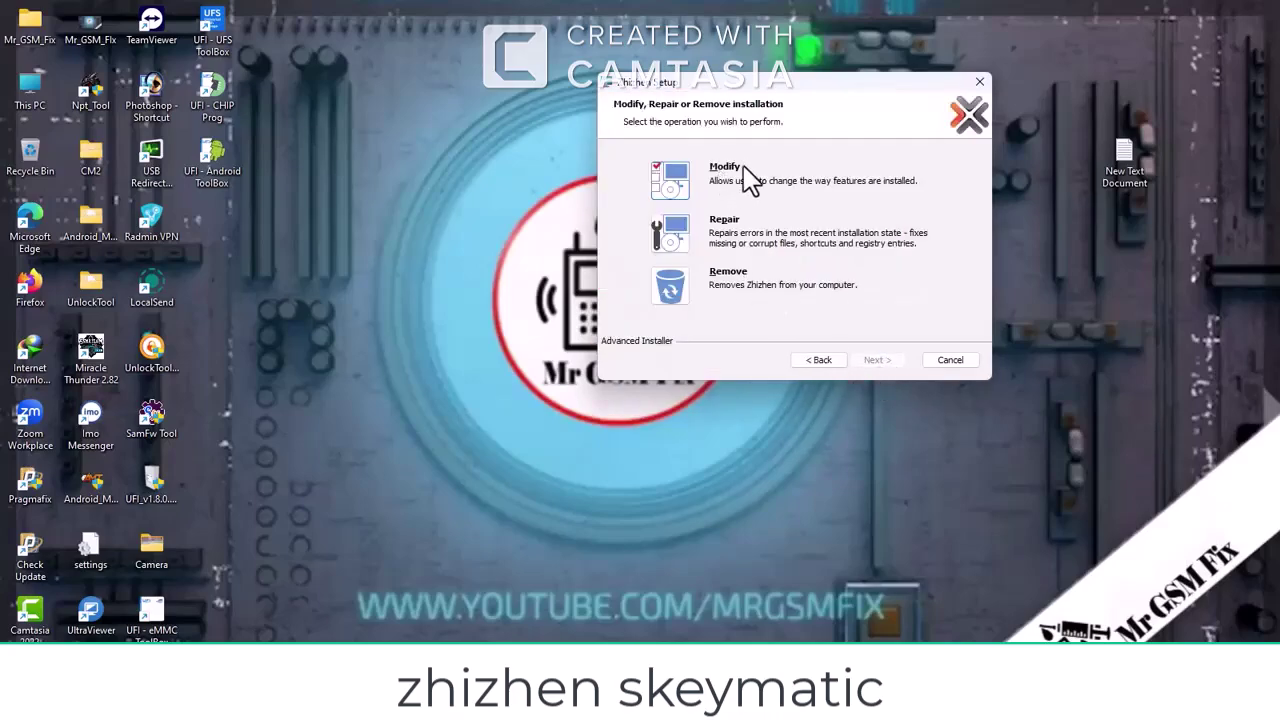
{"action": "left_click", "coordinate": [684, 178]}
{"action": "left_click", "coordinate": [884, 366]}
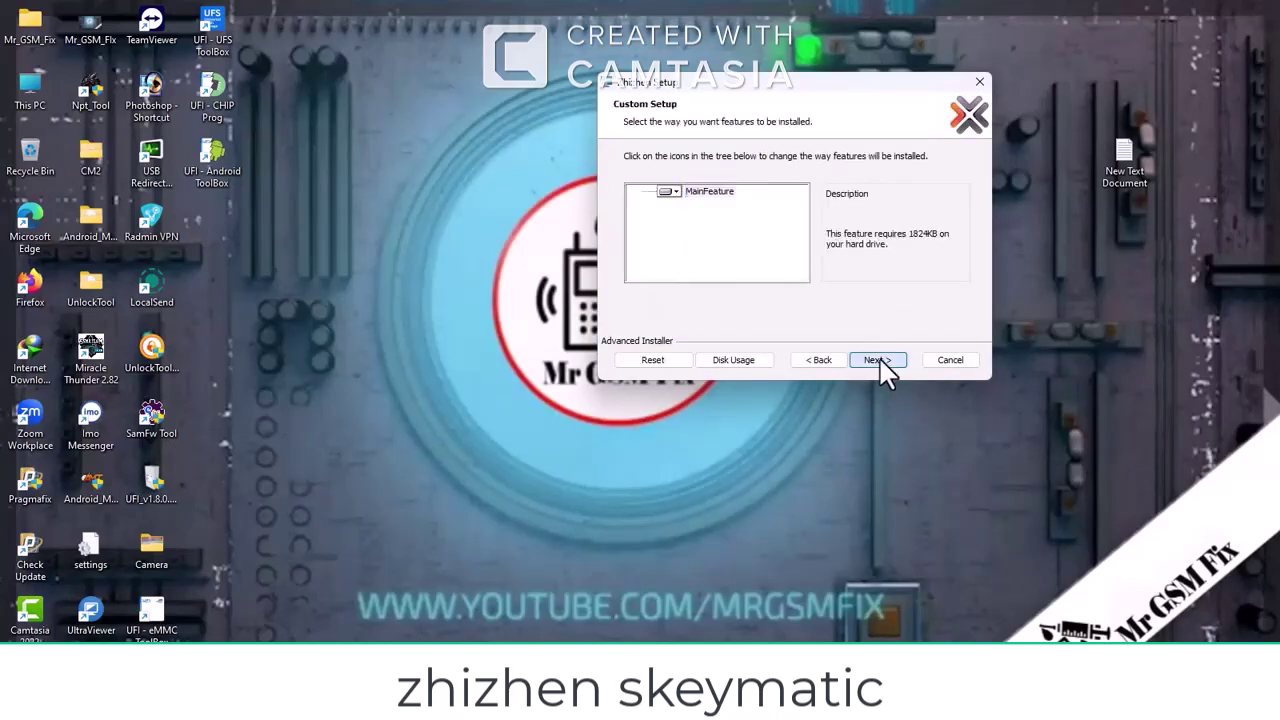
{"action": "left_click", "coordinate": [882, 362]}
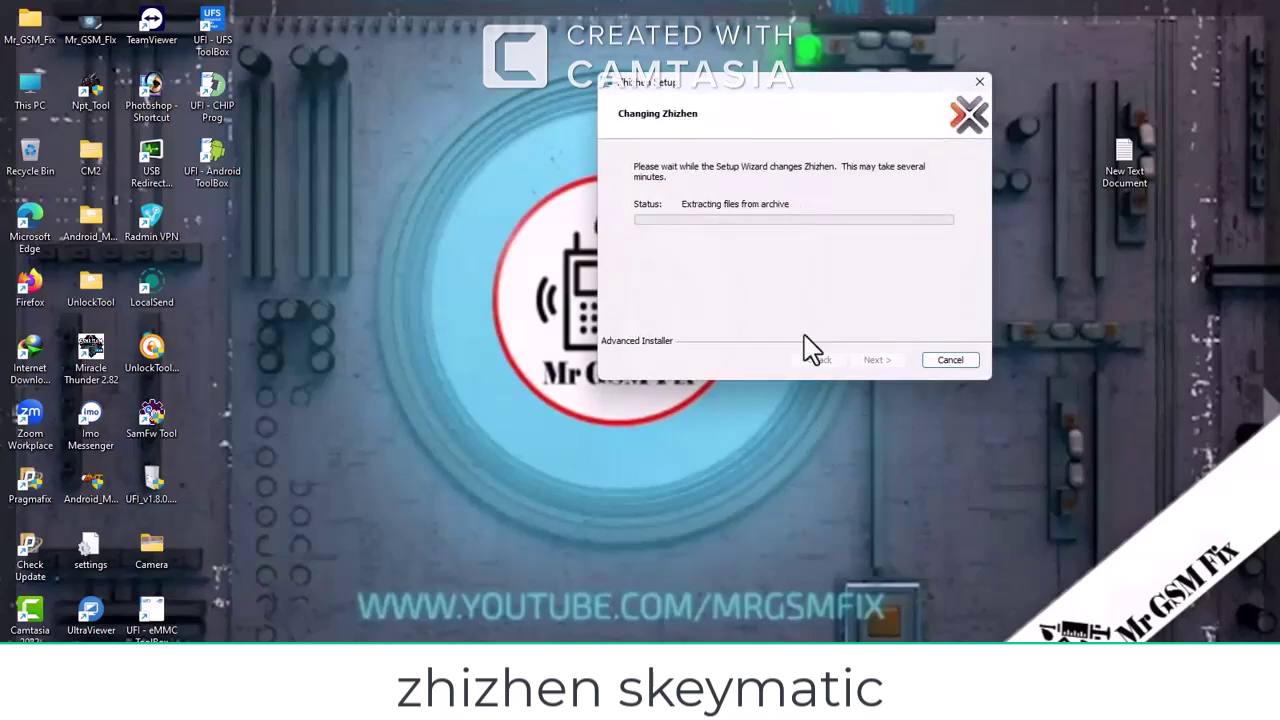
{"action": "left_click_drag", "start_coordinate": [764, 90], "coordinate": [709, 83]}
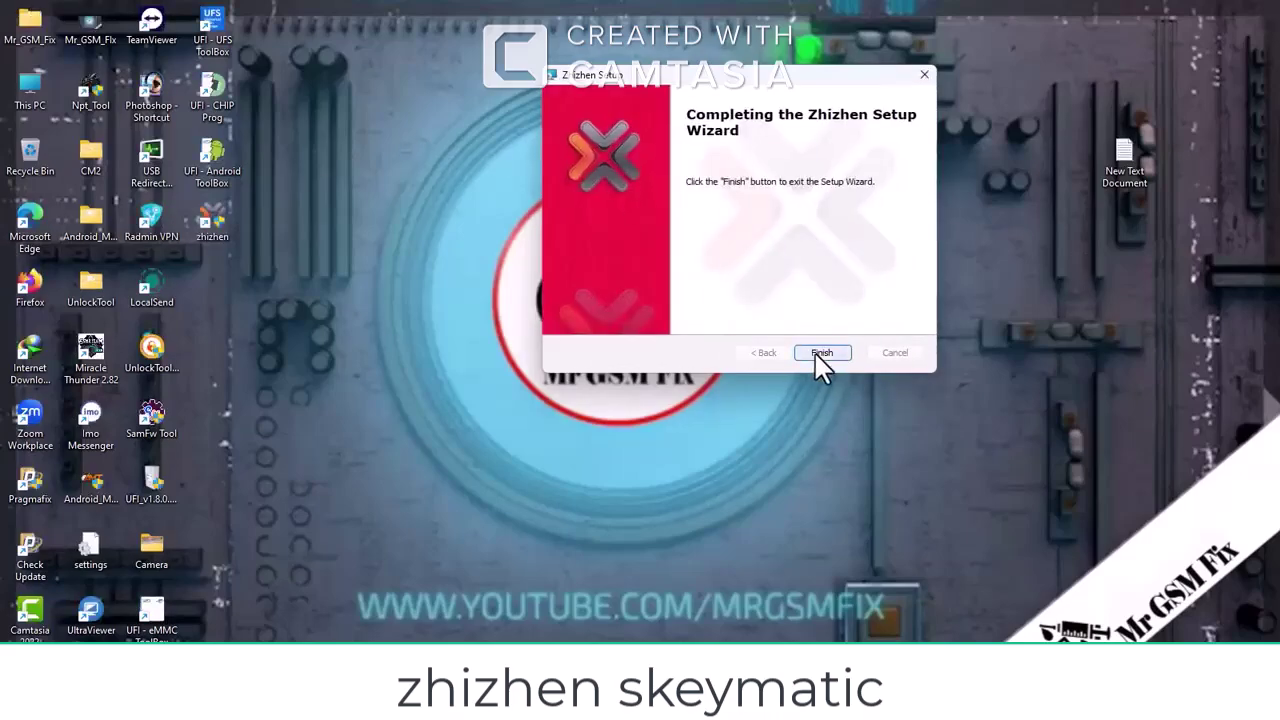
Finish the Zhizhen setup wizard and move the zhizhen shortcut to an empty area of the desktop
{"action": "left_click", "coordinate": [818, 352]}
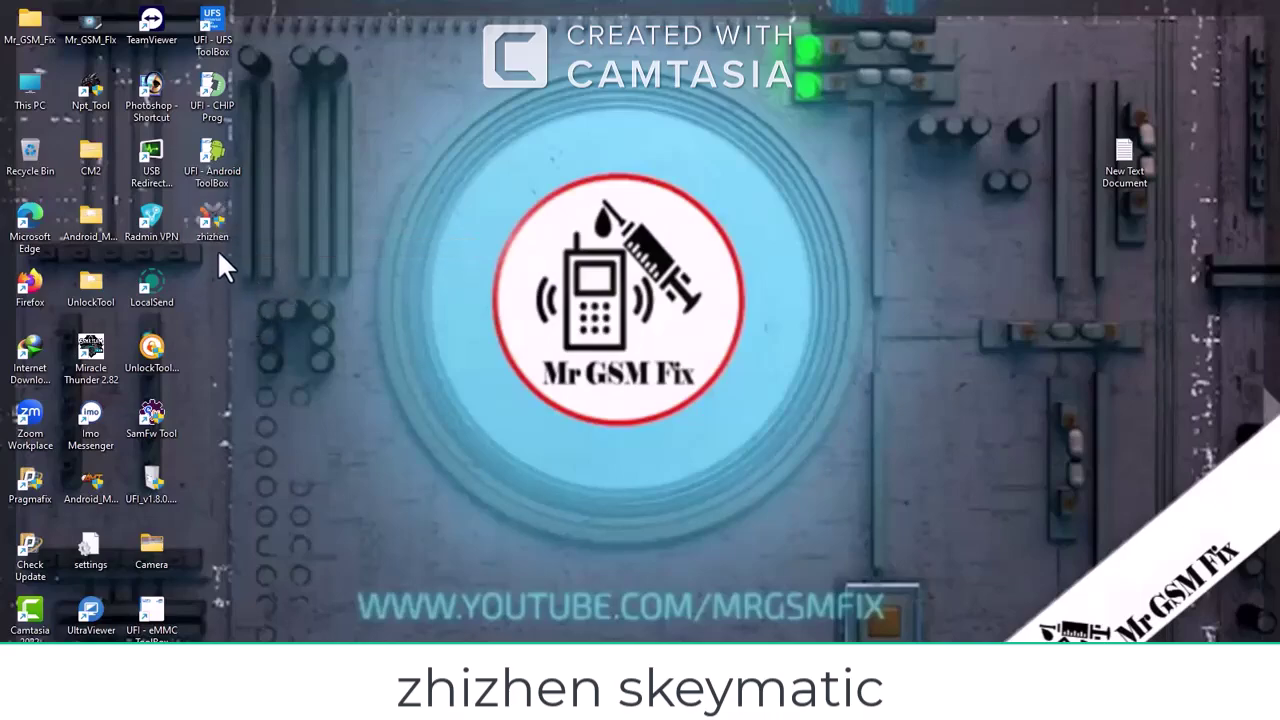
{"action": "left_click_drag", "start_coordinate": [350, 232], "coordinate": [350, 250]}
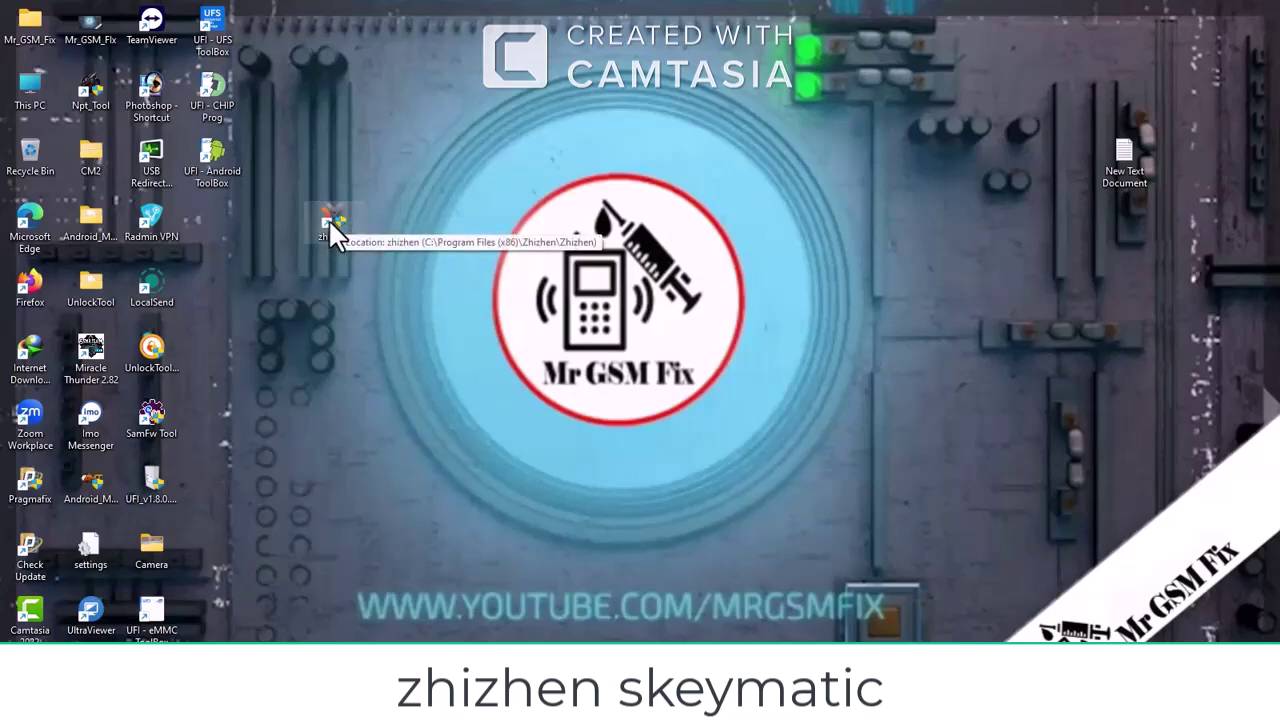
Open the zhizhen shortcut's file location, copy the installation folder's address, and close File Explorer
{"action": "right_click", "coordinate": [337, 233]}
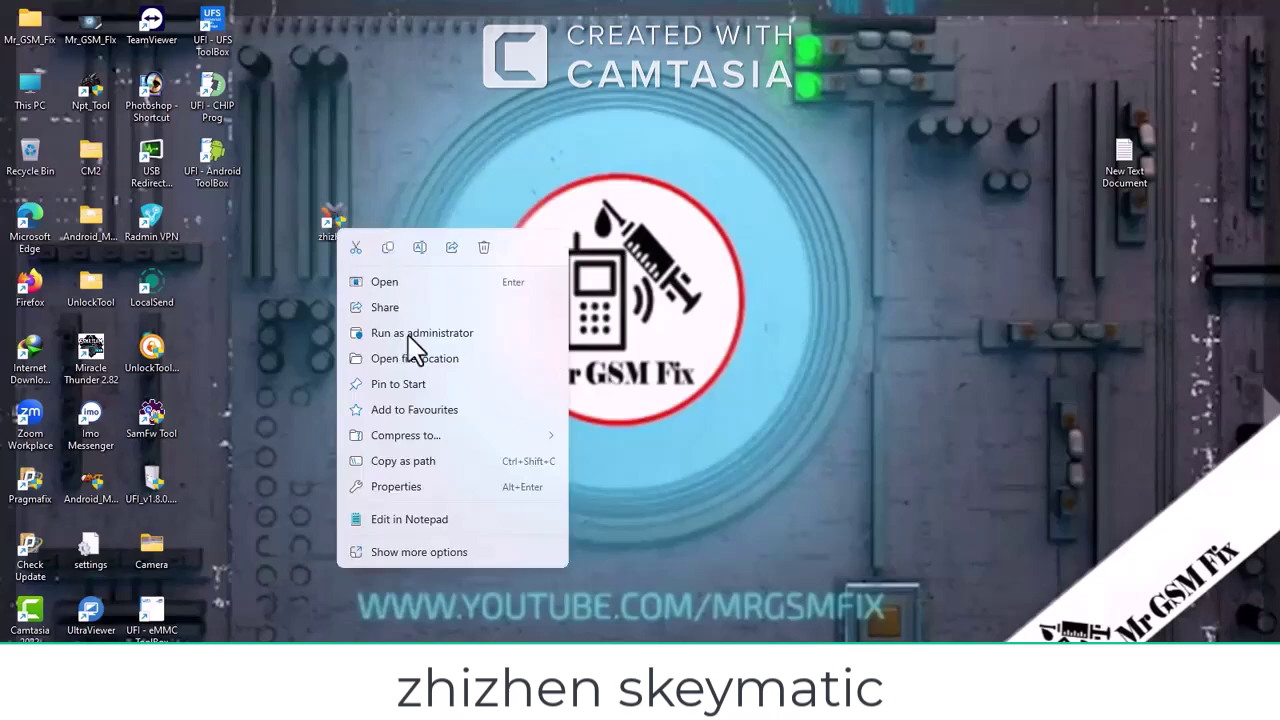
{"action": "left_click", "coordinate": [438, 366]}
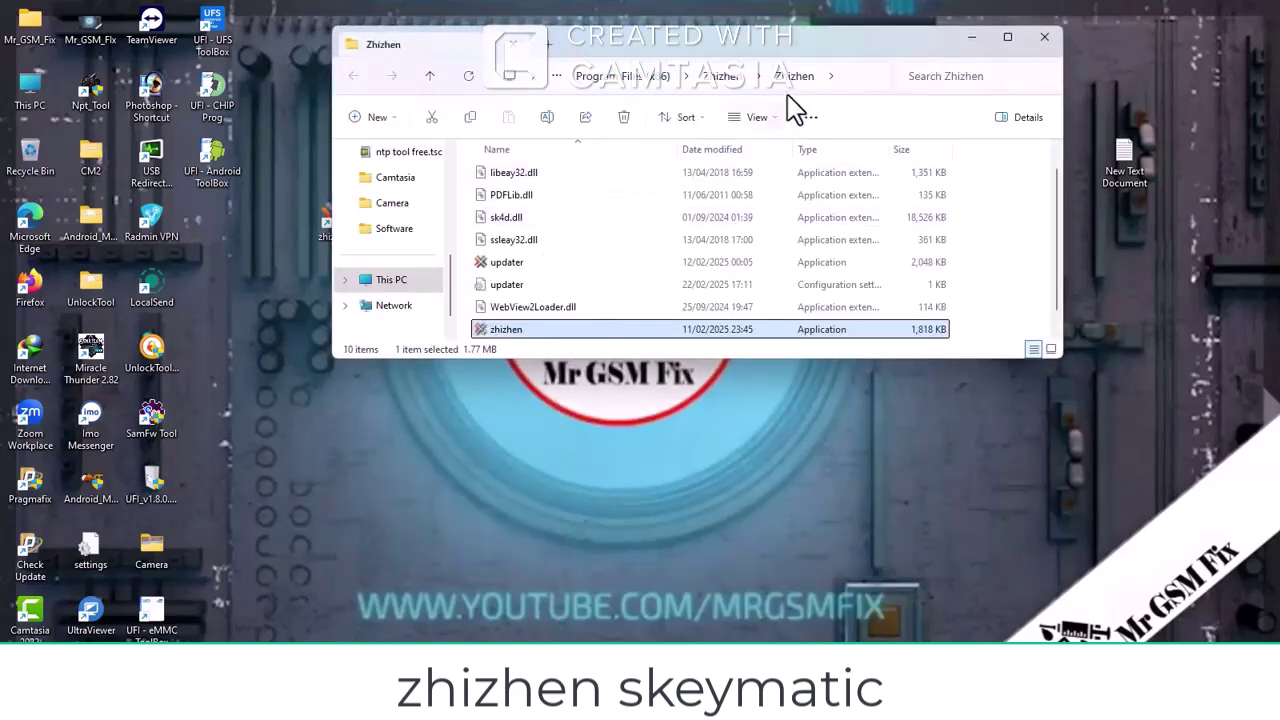
{"action": "right_click", "coordinate": [863, 88]}
{"action": "left_click", "coordinate": [890, 107]}
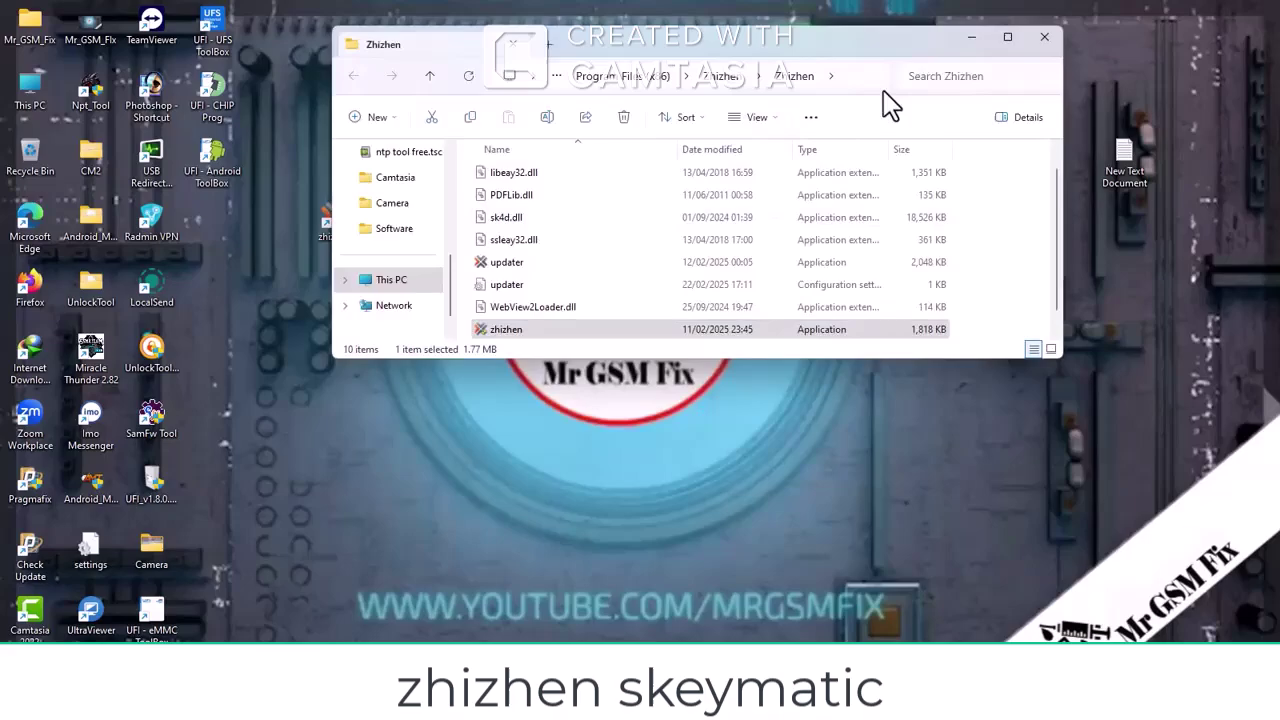
{"action": "left_click", "coordinate": [1046, 33]}
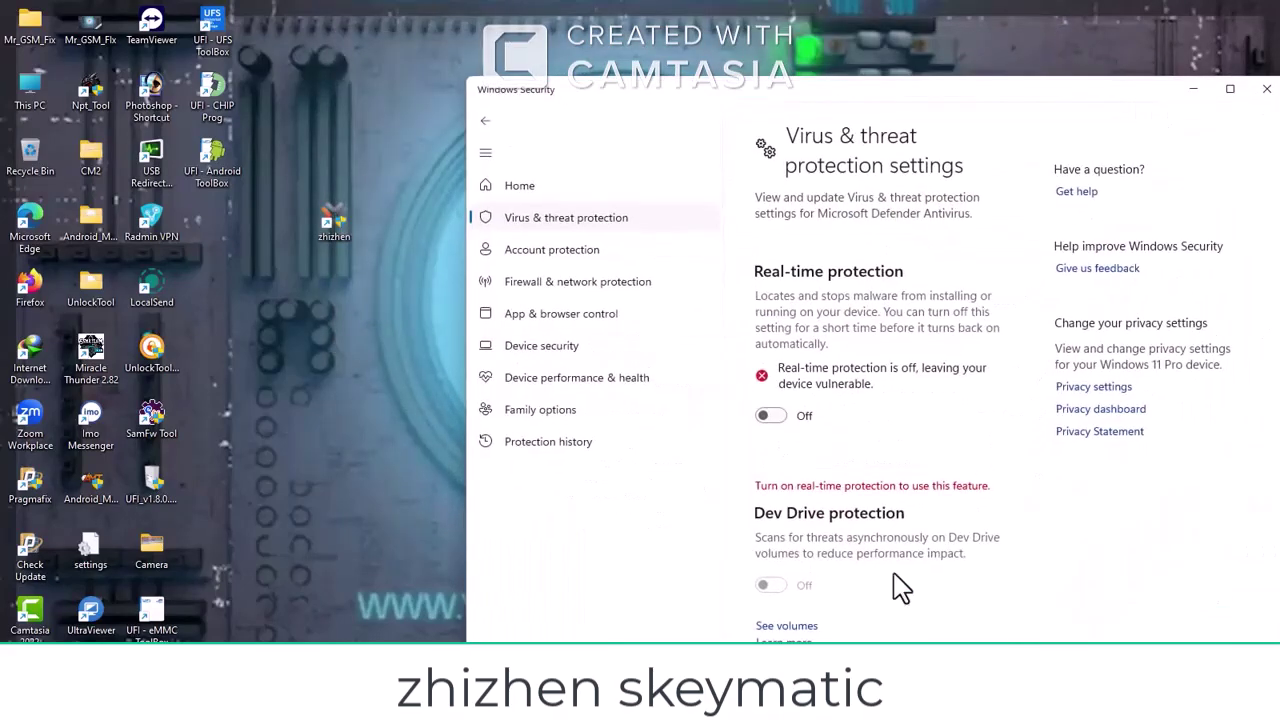
Add the copied Zhizhen installation folder as a folder exclusion in Windows Security, then close the window
{"action": "scroll", "coordinate": [900, 586], "scroll_direction": "down", "scroll_amount": 10}
{"action": "left_click", "coordinate": [820, 666]}
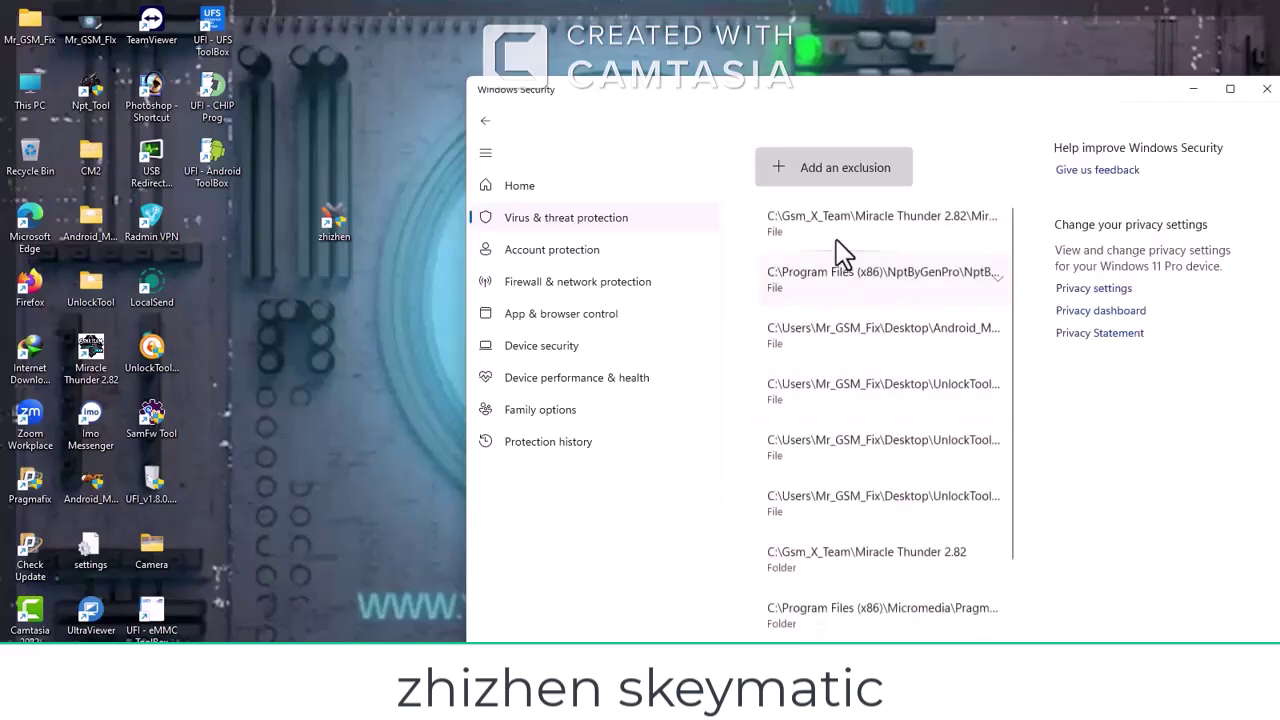
{"action": "left_click", "coordinate": [858, 170]}
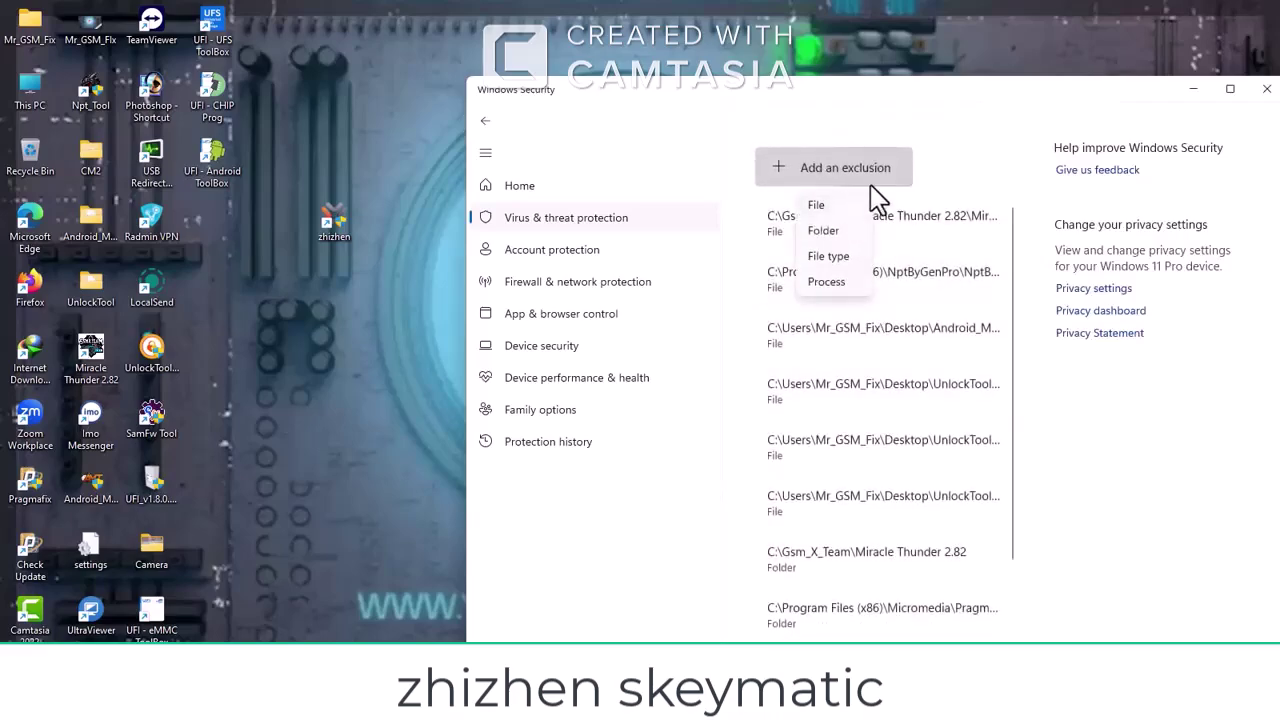
{"action": "left_click", "coordinate": [843, 232]}
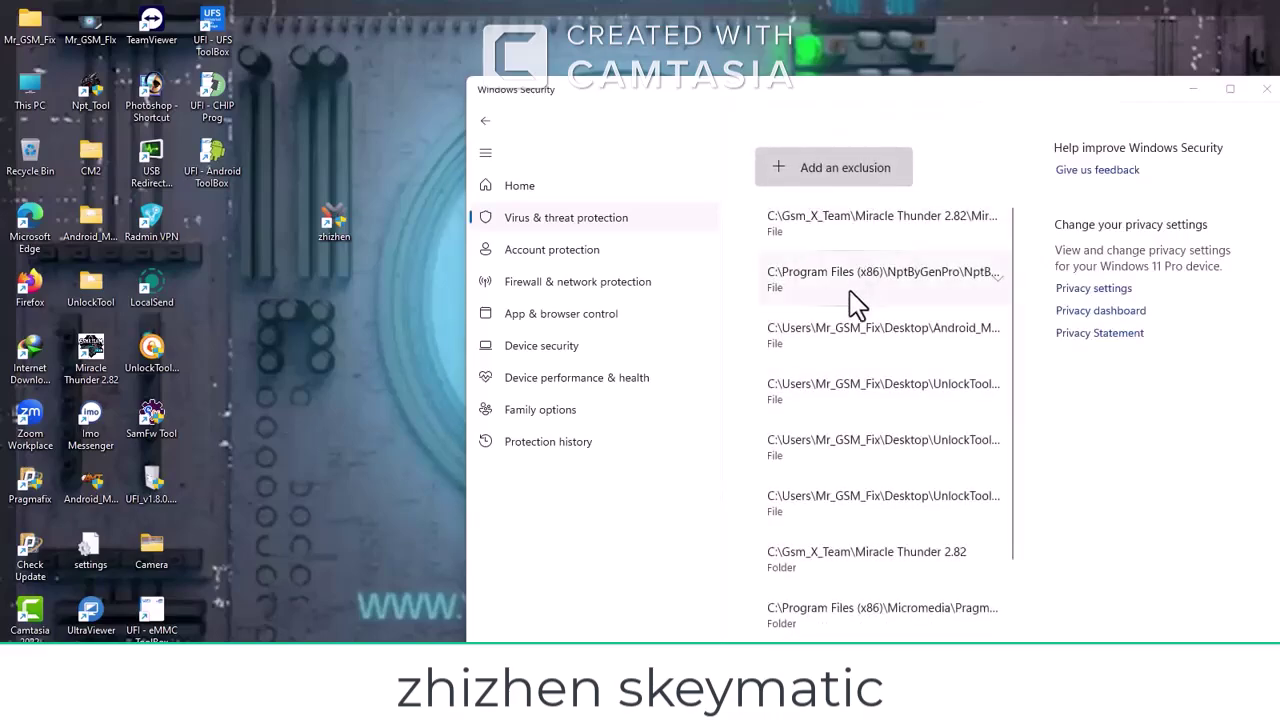
{"action": "right_click", "coordinate": [695, 410]}
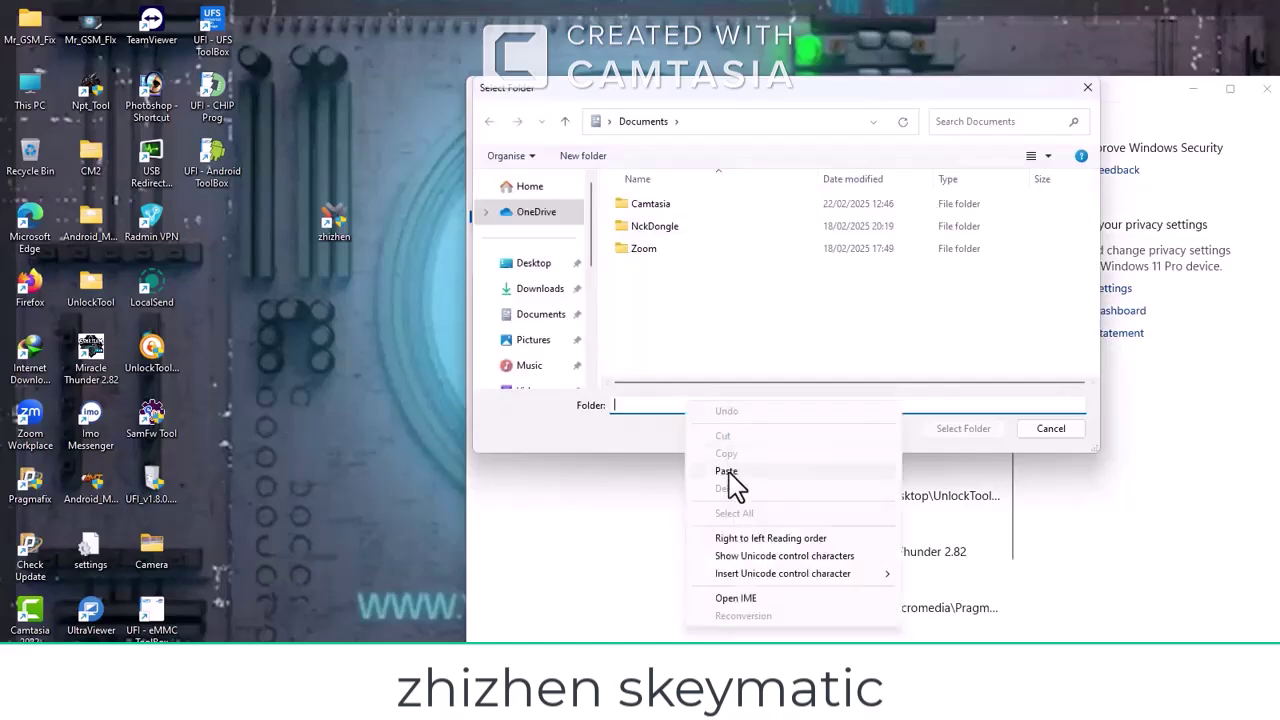
{"action": "left_click", "coordinate": [737, 483]}
{"action": "left_click", "coordinate": [966, 429]}
{"action": "left_click", "coordinate": [1266, 92]}
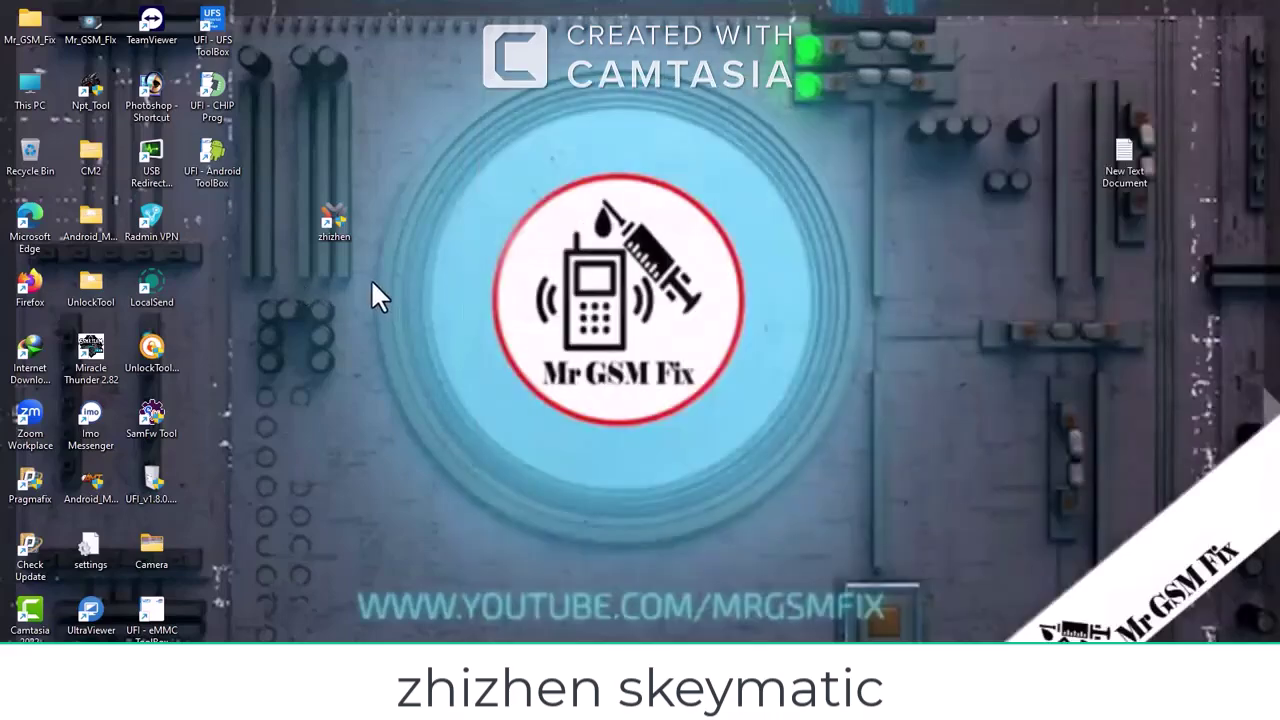
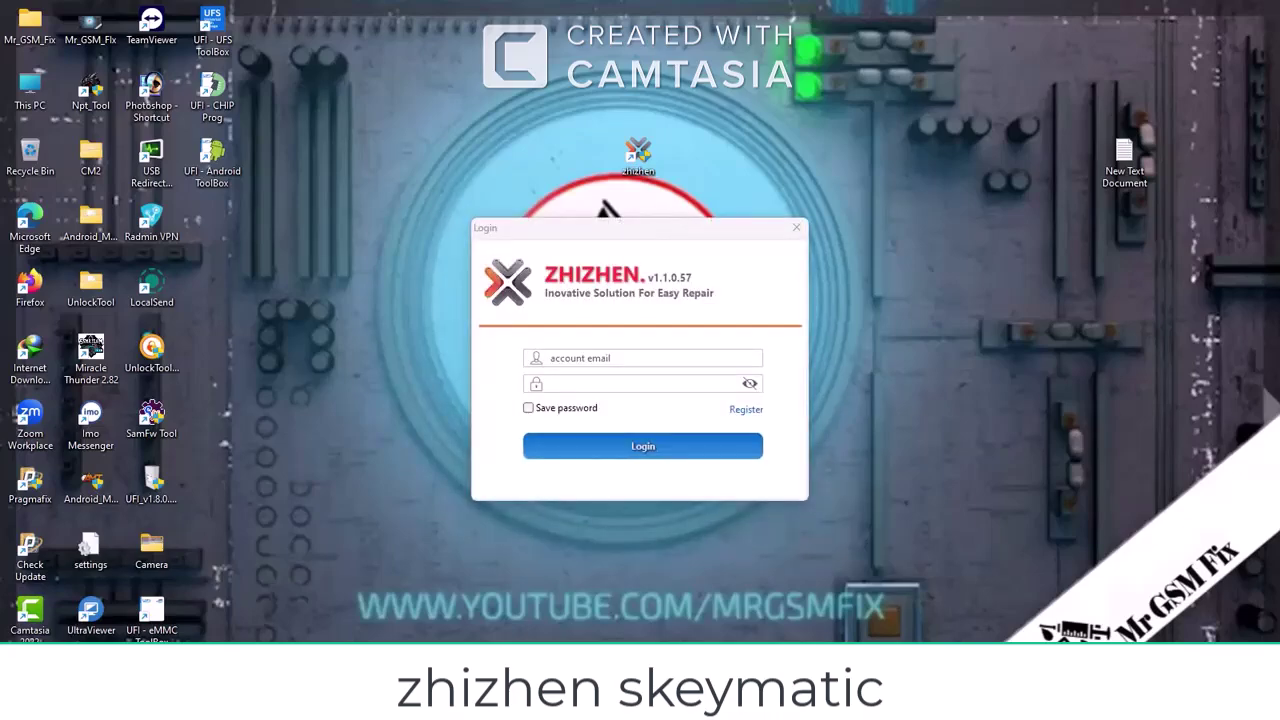
Register a new member from the Zhizhen login window, filling in the username, email, WhatsApp number and password
{"action": "left_click_drag", "start_coordinate": [600, 243], "coordinate": [419, 75]}
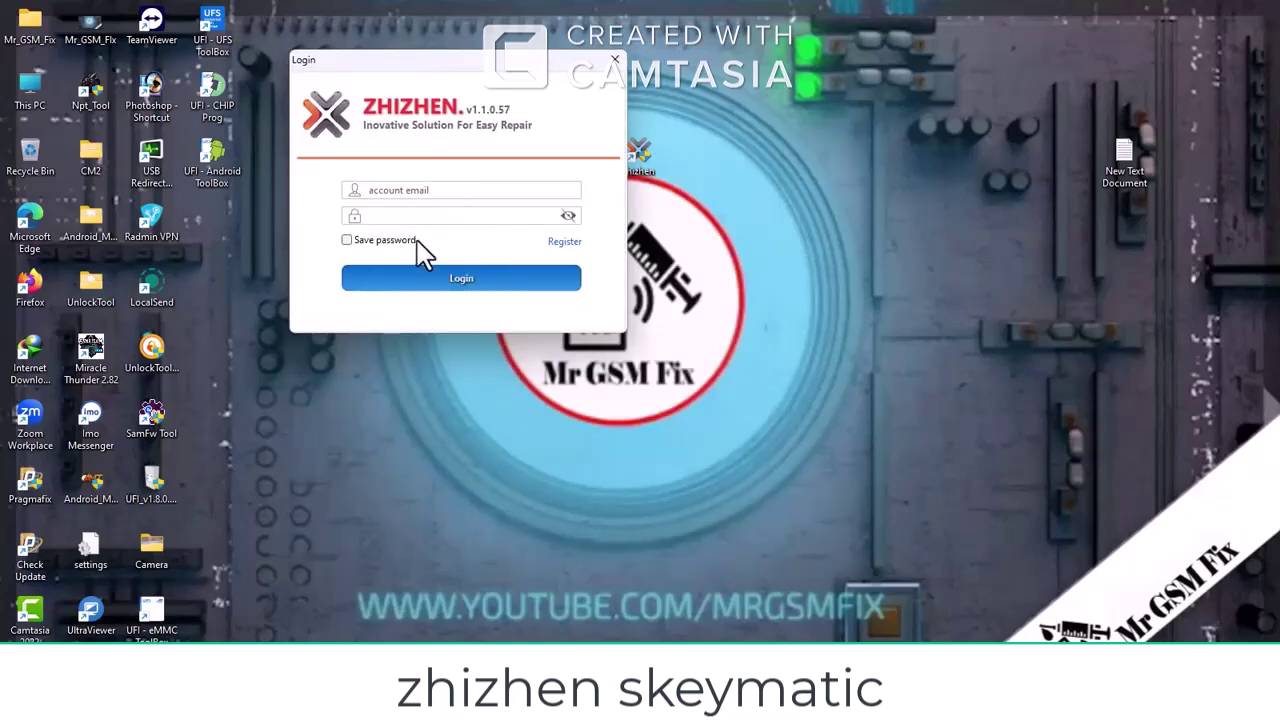
{"action": "left_click", "coordinate": [556, 243]}
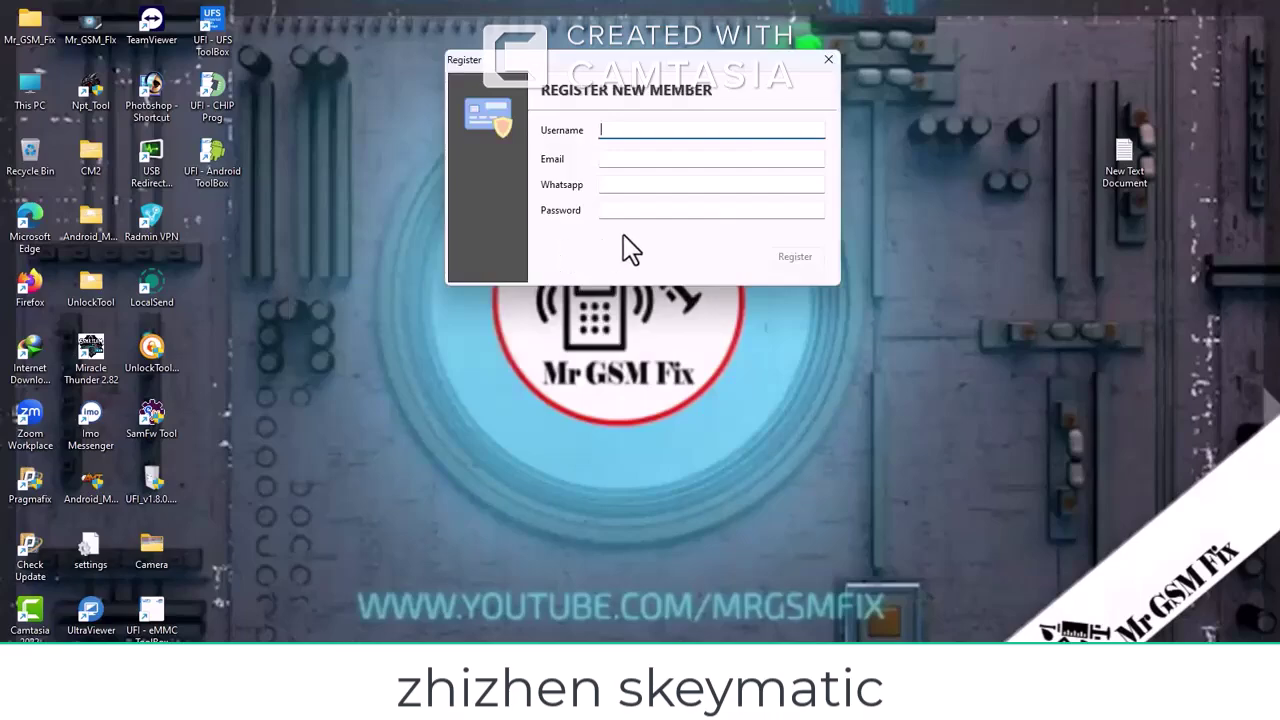
{"action": "left_click_drag", "start_coordinate": [621, 66], "coordinate": [551, 66]}
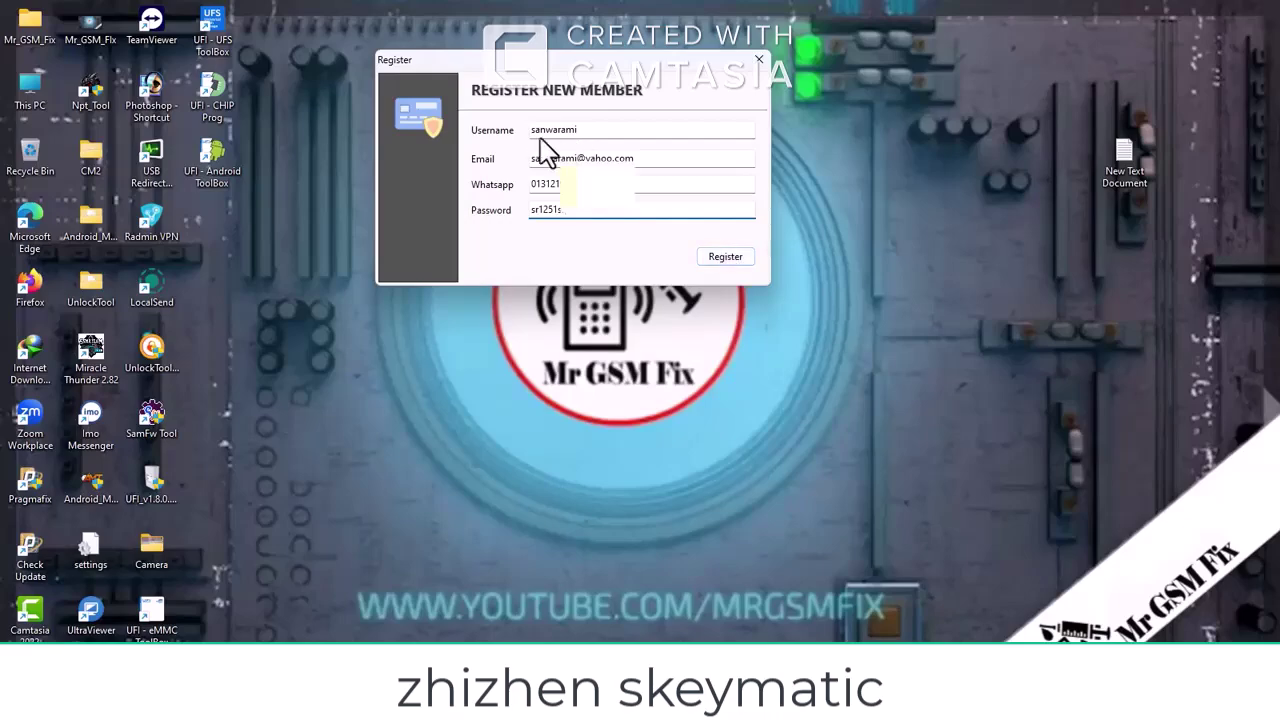
{"action": "left_click_drag", "start_coordinate": [541, 130], "coordinate": [591, 127]}
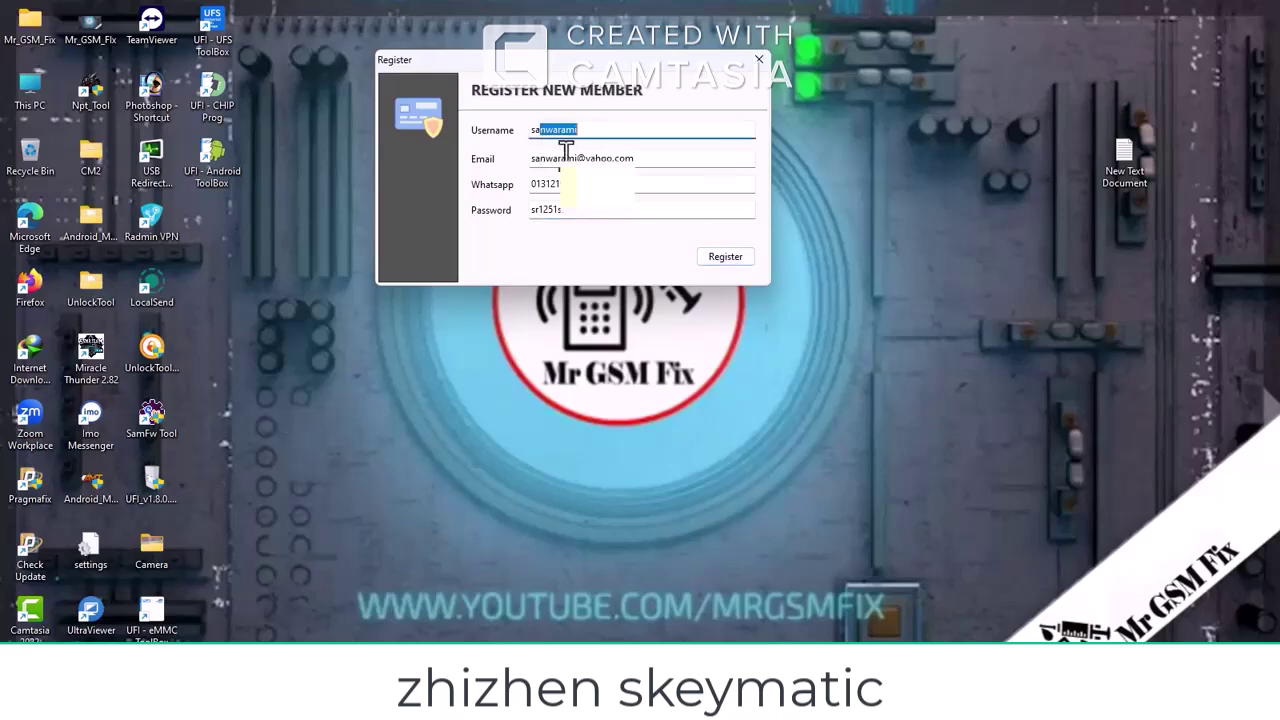
{"action": "left_click", "coordinate": [532, 158]}
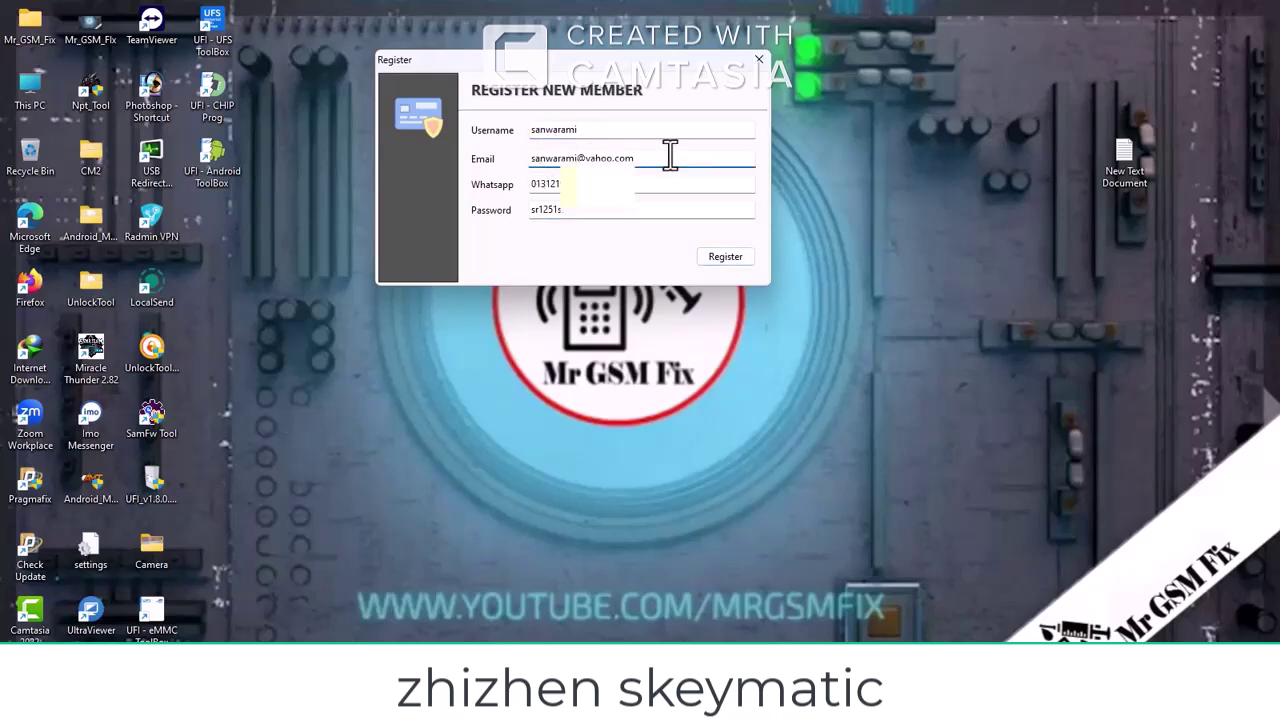
{"action": "left_click_drag", "start_coordinate": [578, 184], "coordinate": [487, 186]}
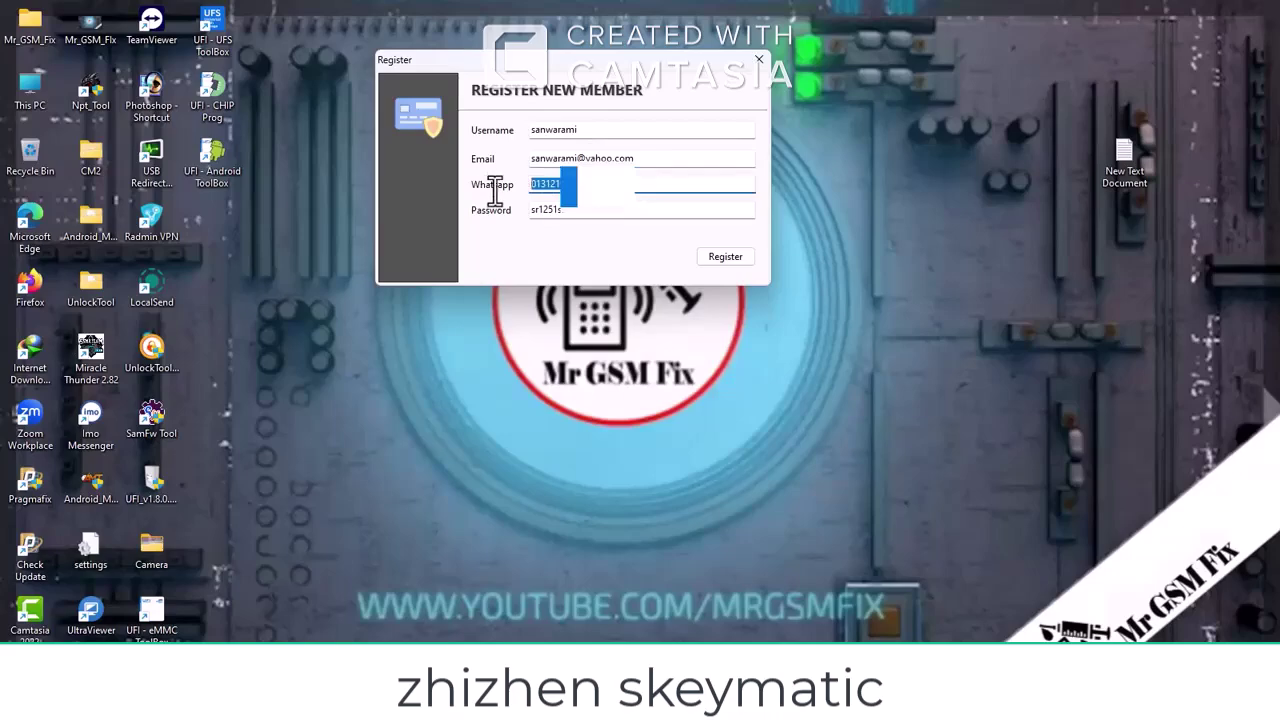
{"action": "left_click", "coordinate": [743, 259]}
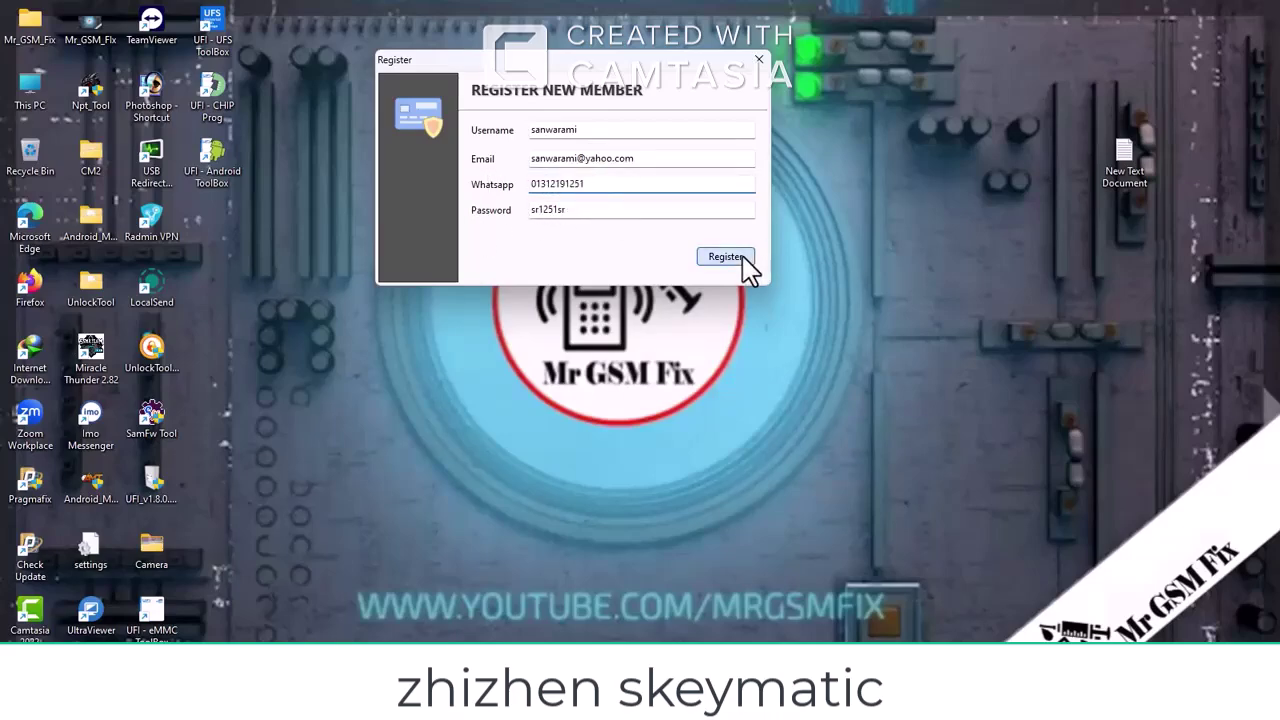
{"action": "left_click", "coordinate": [725, 257]}
Switch to WhatsApp and open the chat holding the verification code, keeping the Email Verification dialog beside the message
{"action": "key", "text": "super"}
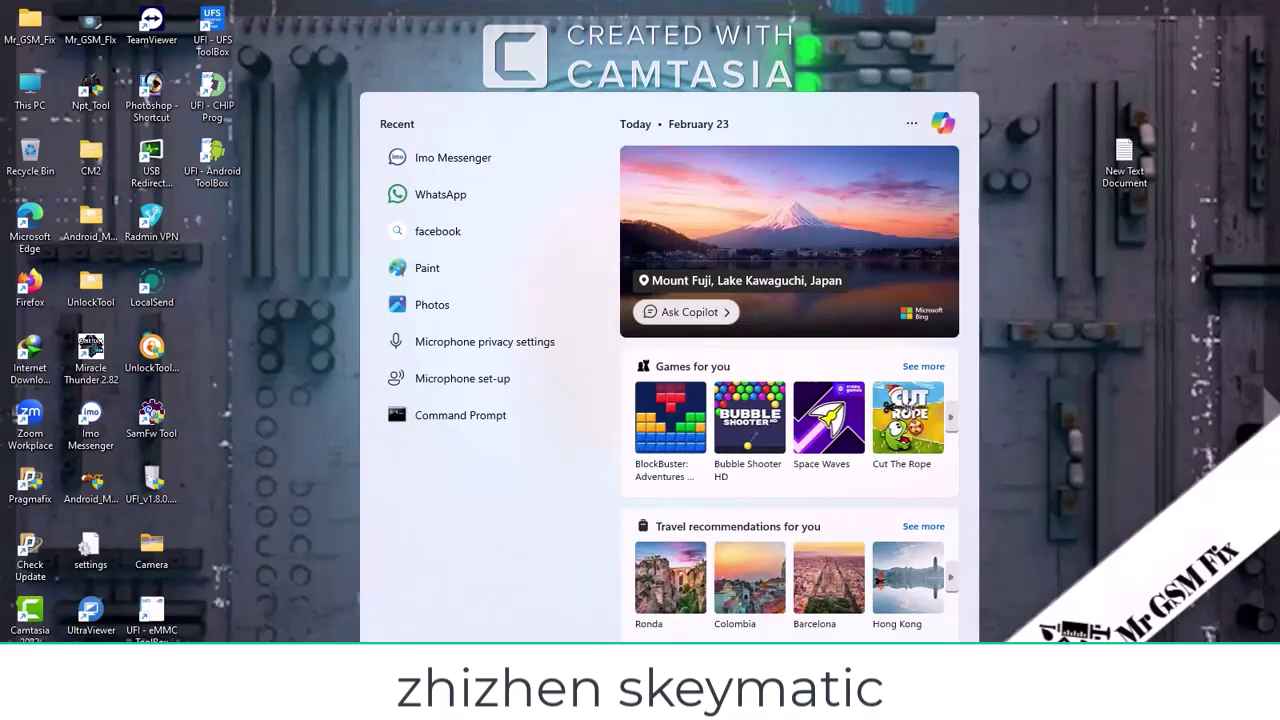
{"action": "type", "text": "wh"}
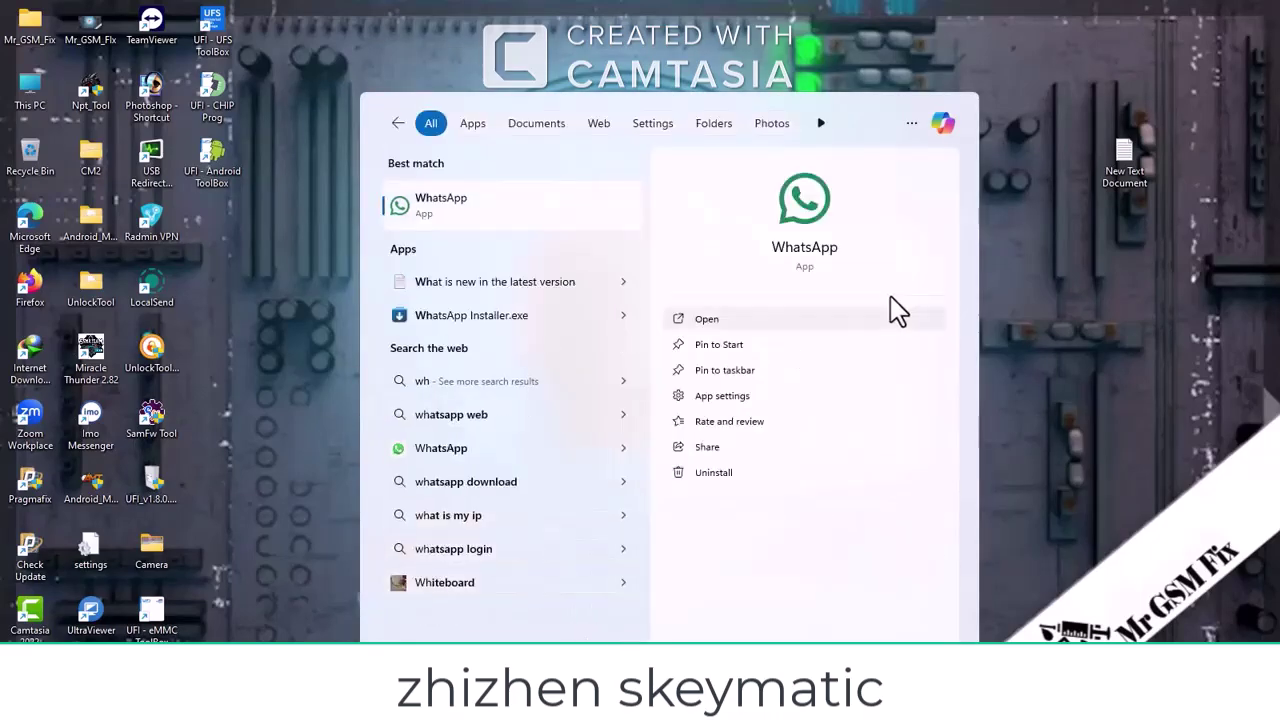
{"action": "left_click", "coordinate": [742, 318]}
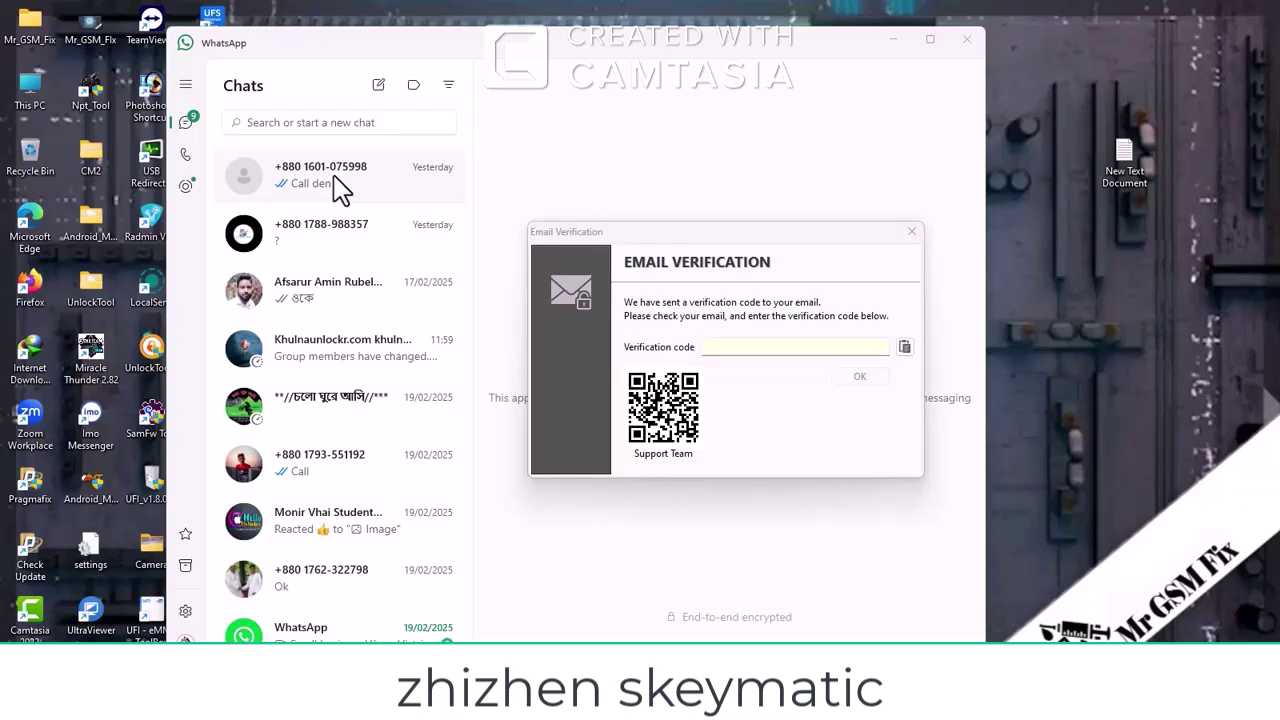
{"action": "left_click", "coordinate": [331, 178]}
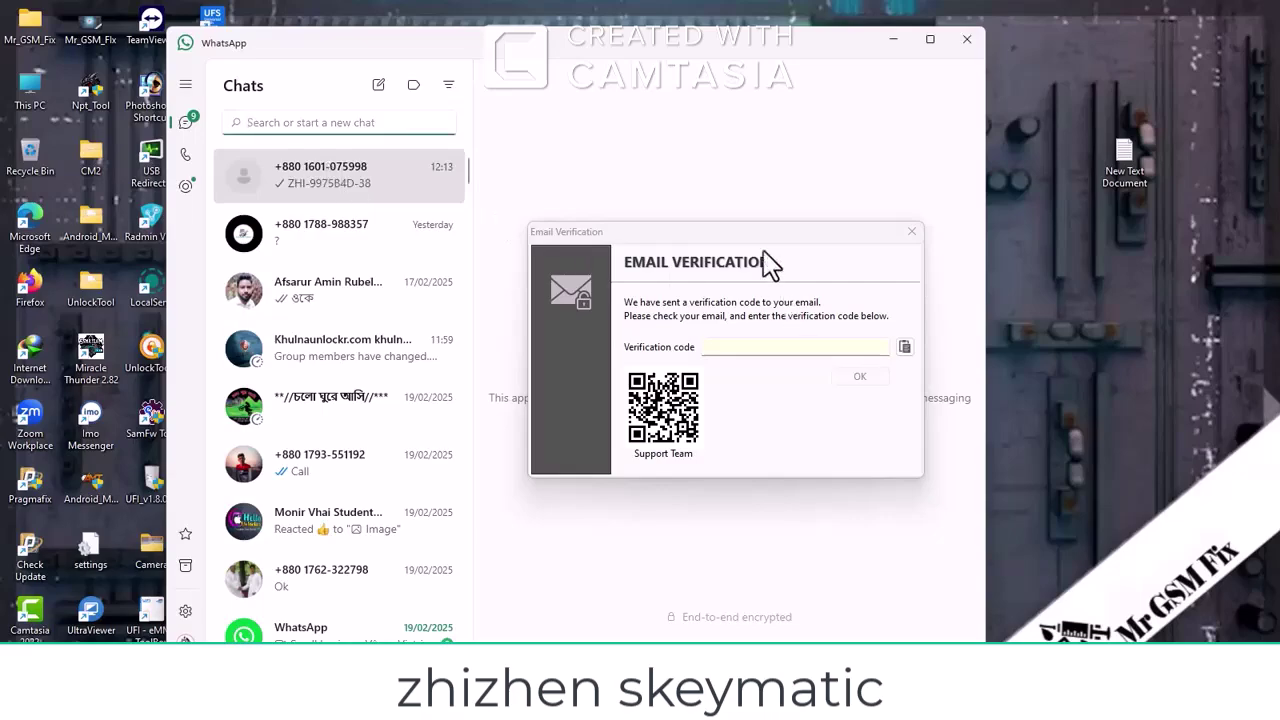
{"action": "left_click", "coordinate": [958, 225]}
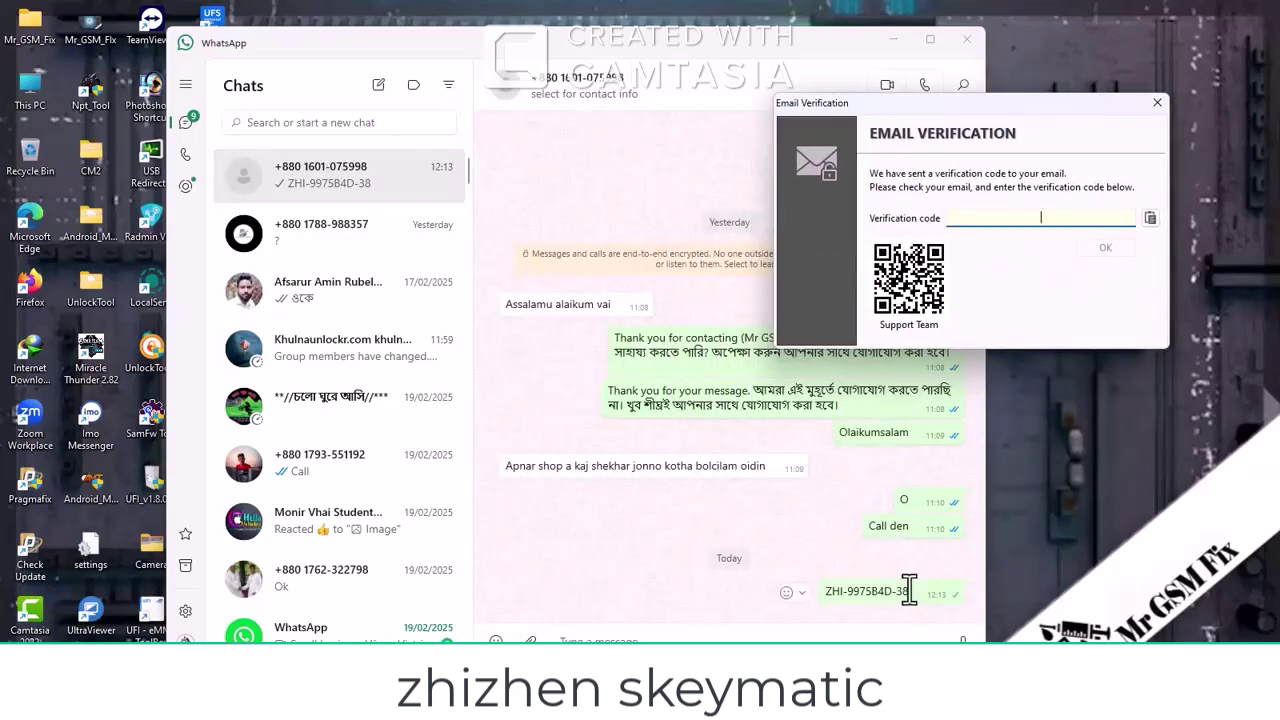
Copy the verification code from the WhatsApp message and paste it into the verification code field of the Email Verification dialog
{"action": "left_click_drag", "start_coordinate": [909, 590], "coordinate": [840, 591]}
{"action": "right_click", "coordinate": [845, 591]}
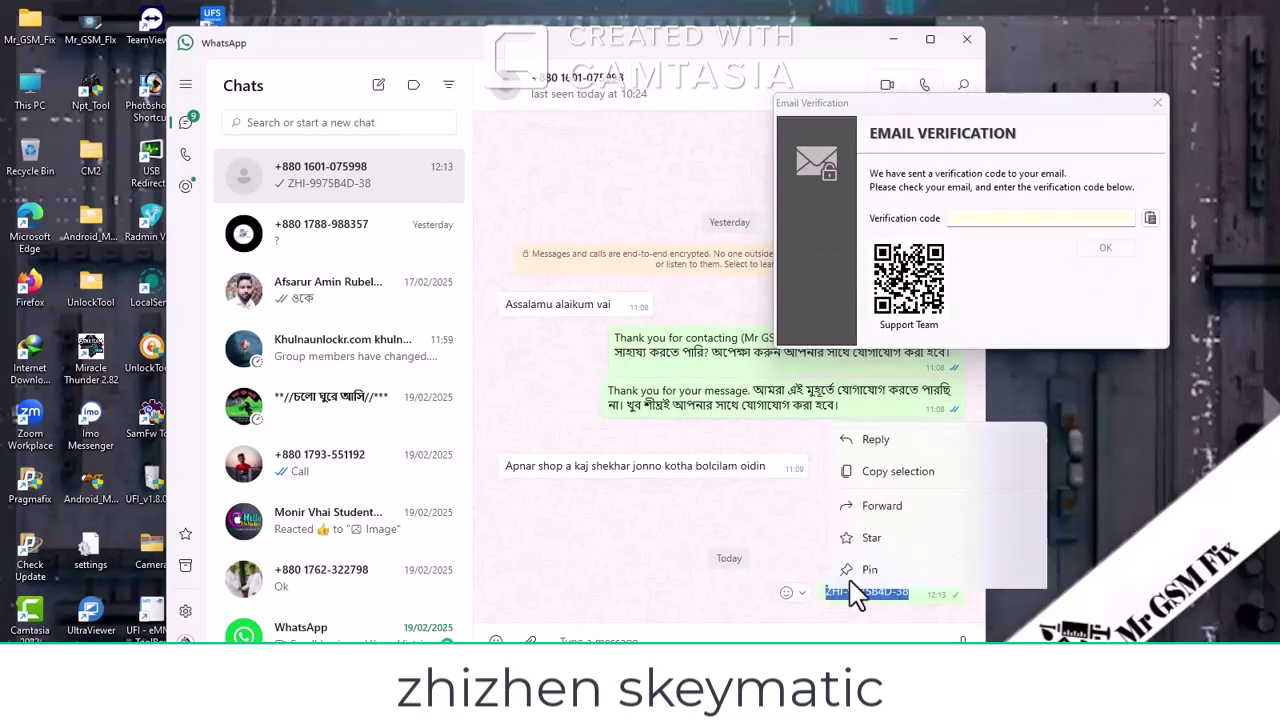
{"action": "left_click", "coordinate": [955, 128]}
{"action": "left_click", "coordinate": [916, 601]}
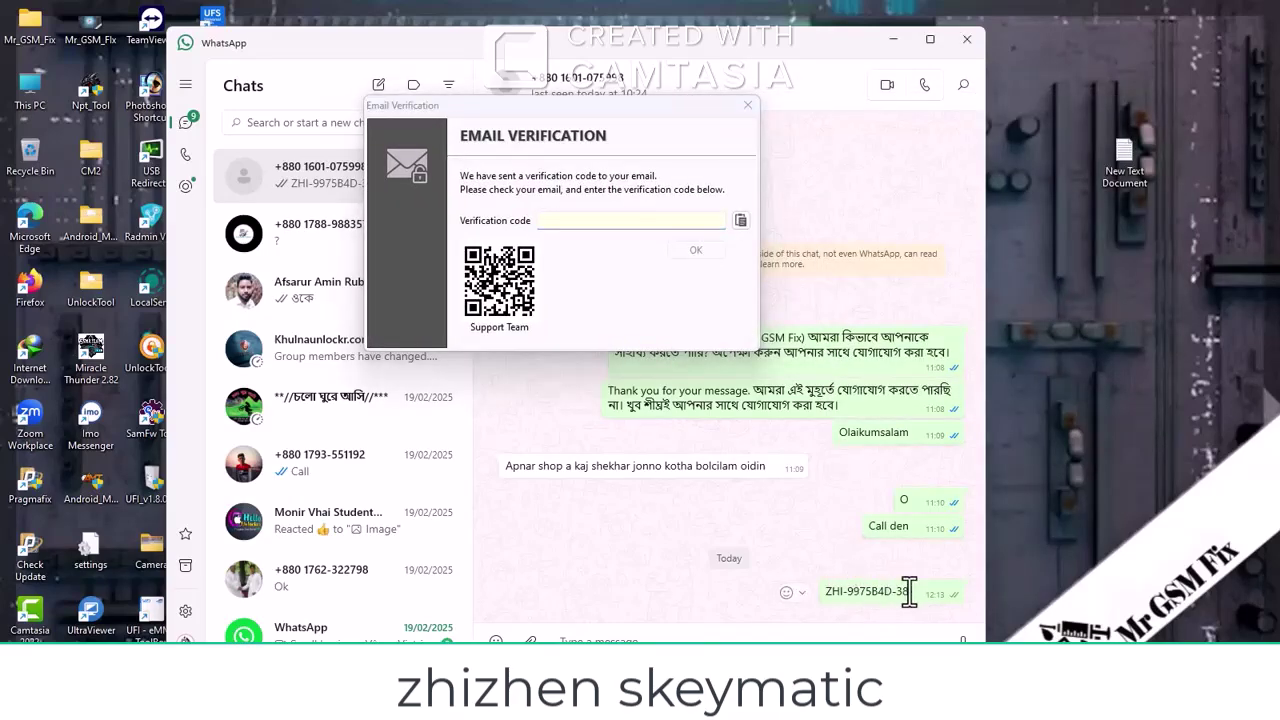
{"action": "right_click", "coordinate": [897, 591]}
{"action": "left_click", "coordinate": [937, 300]}
{"action": "right_click", "coordinate": [562, 221]}
{"action": "left_click", "coordinate": [611, 290]}
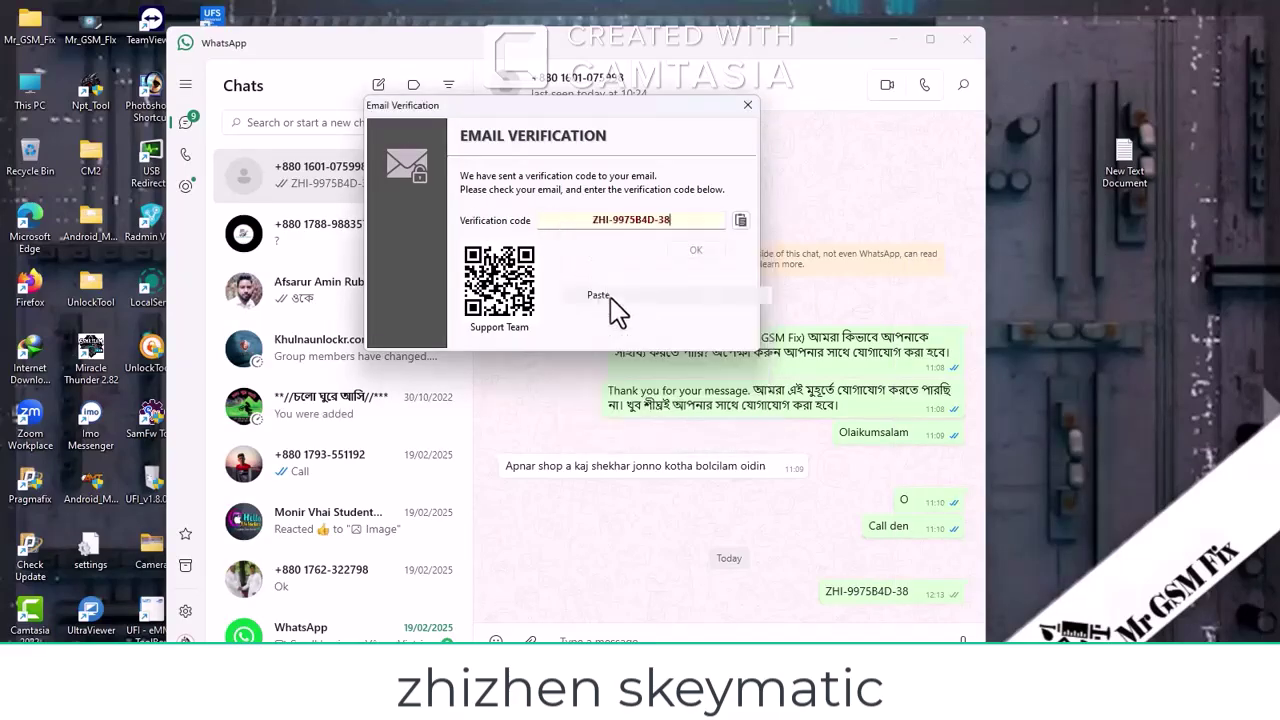
Minimize WhatsApp and submit the verification code to complete the Zhizhen account registration
{"action": "left_click", "coordinate": [889, 40]}
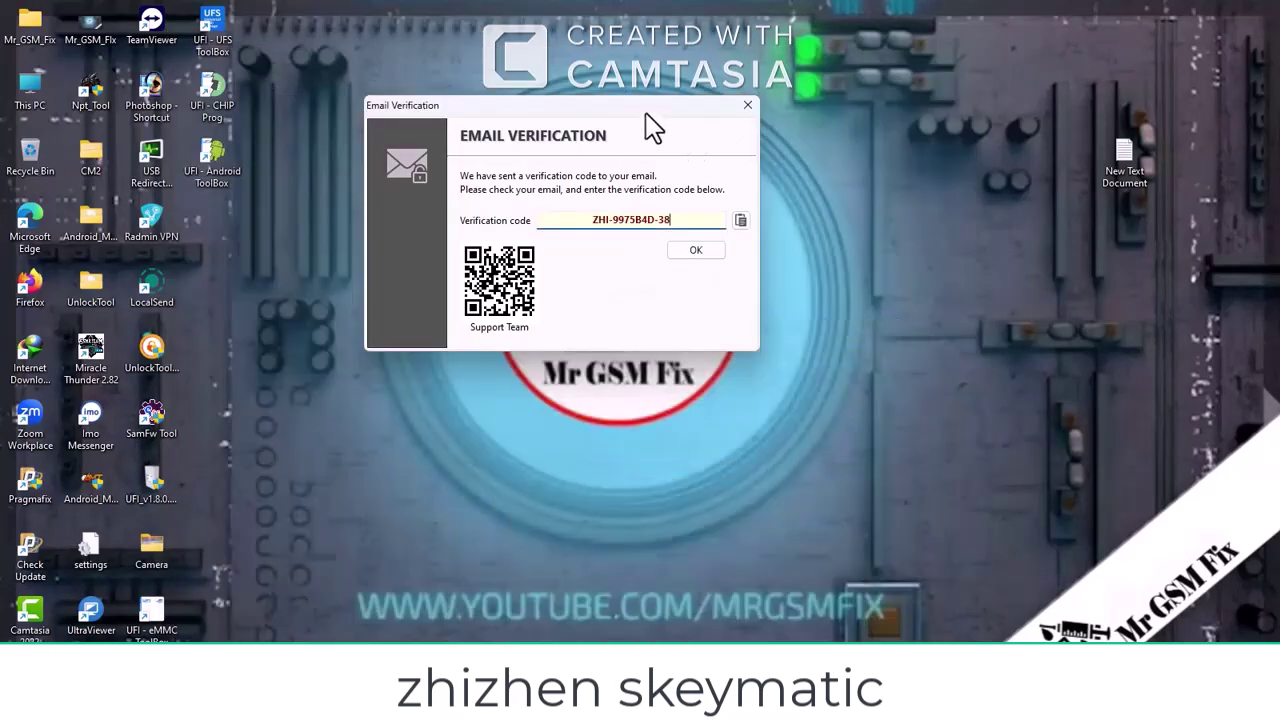
{"action": "left_click_drag", "start_coordinate": [642, 106], "coordinate": [678, 182]}
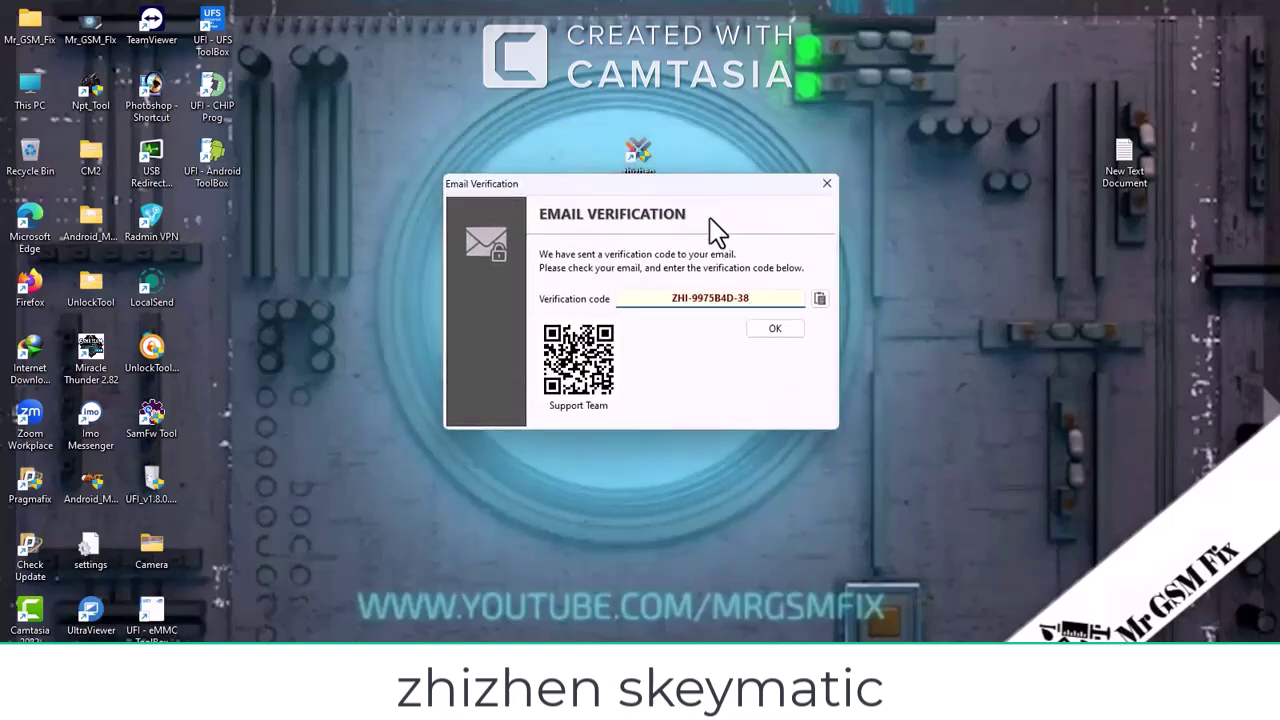
{"action": "left_click", "coordinate": [771, 330]}
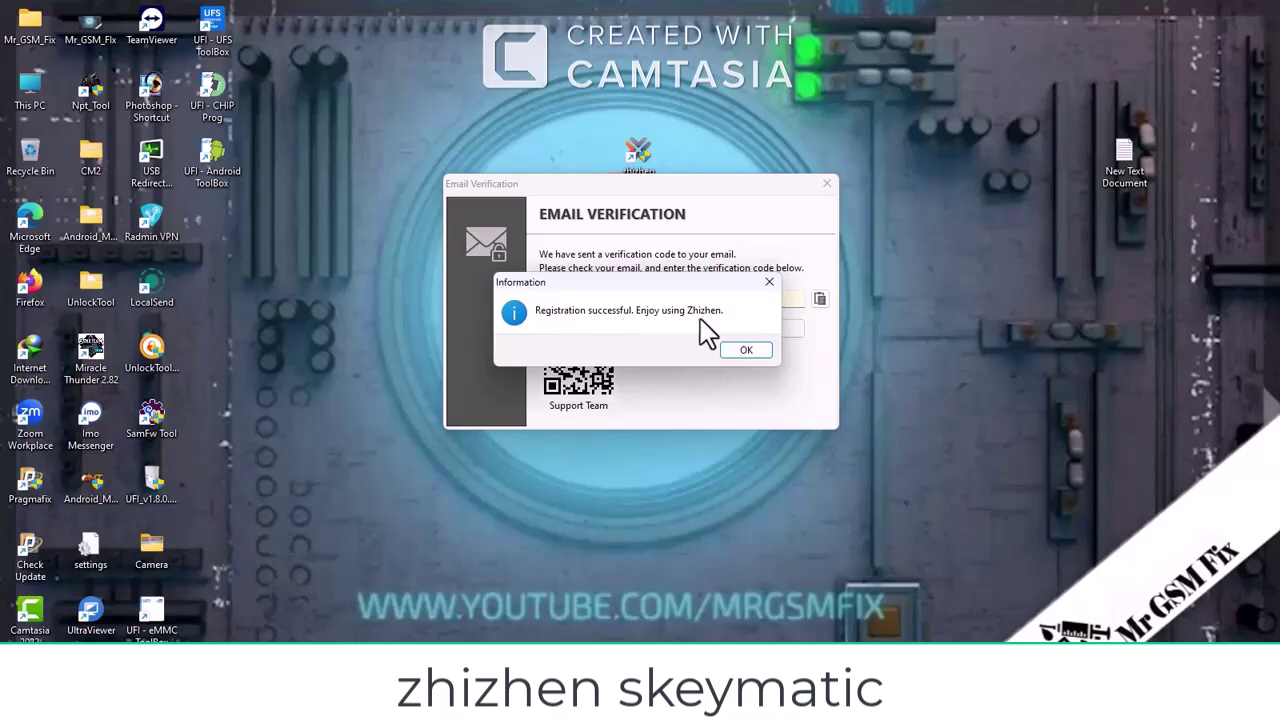
{"action": "left_click", "coordinate": [742, 351]}
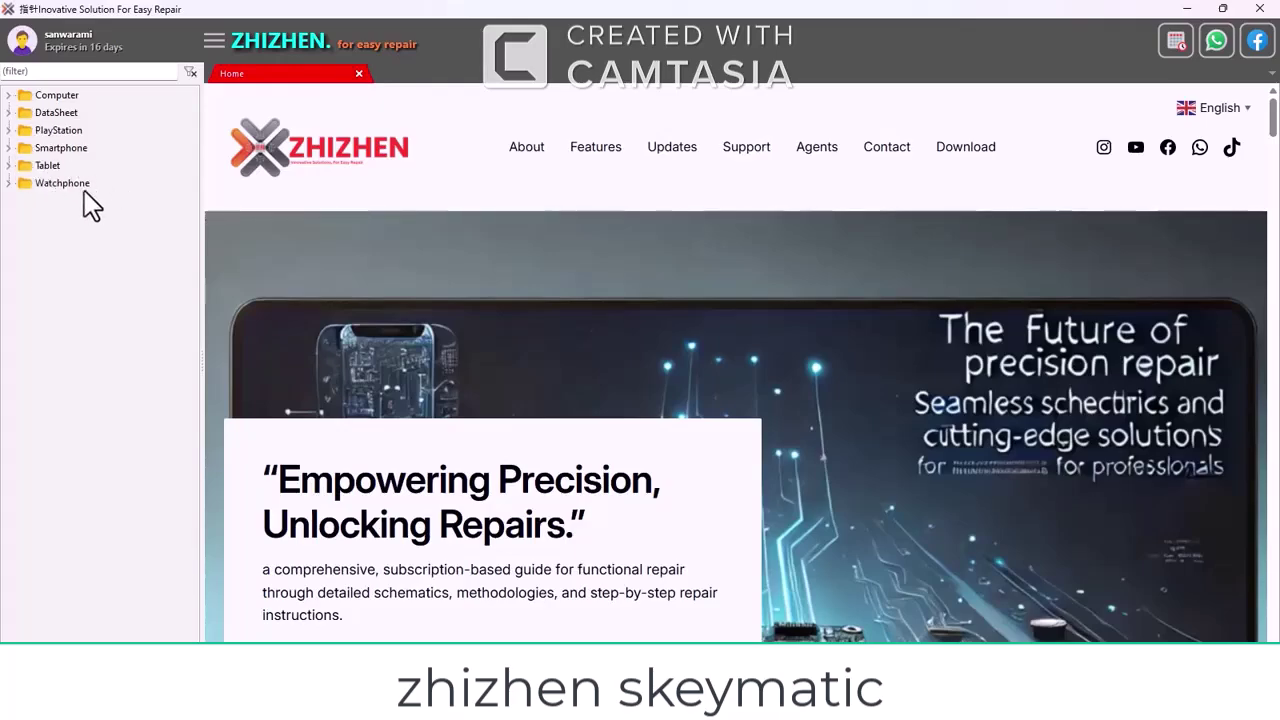
Look through the watch model folders under Watchphone and the feature sections of the Zhizhen home page
{"action": "left_click", "coordinate": [9, 184]}
{"action": "left_click", "coordinate": [23, 201]}
{"action": "scroll", "coordinate": [114, 349], "scroll_direction": "down", "scroll_amount": 5}
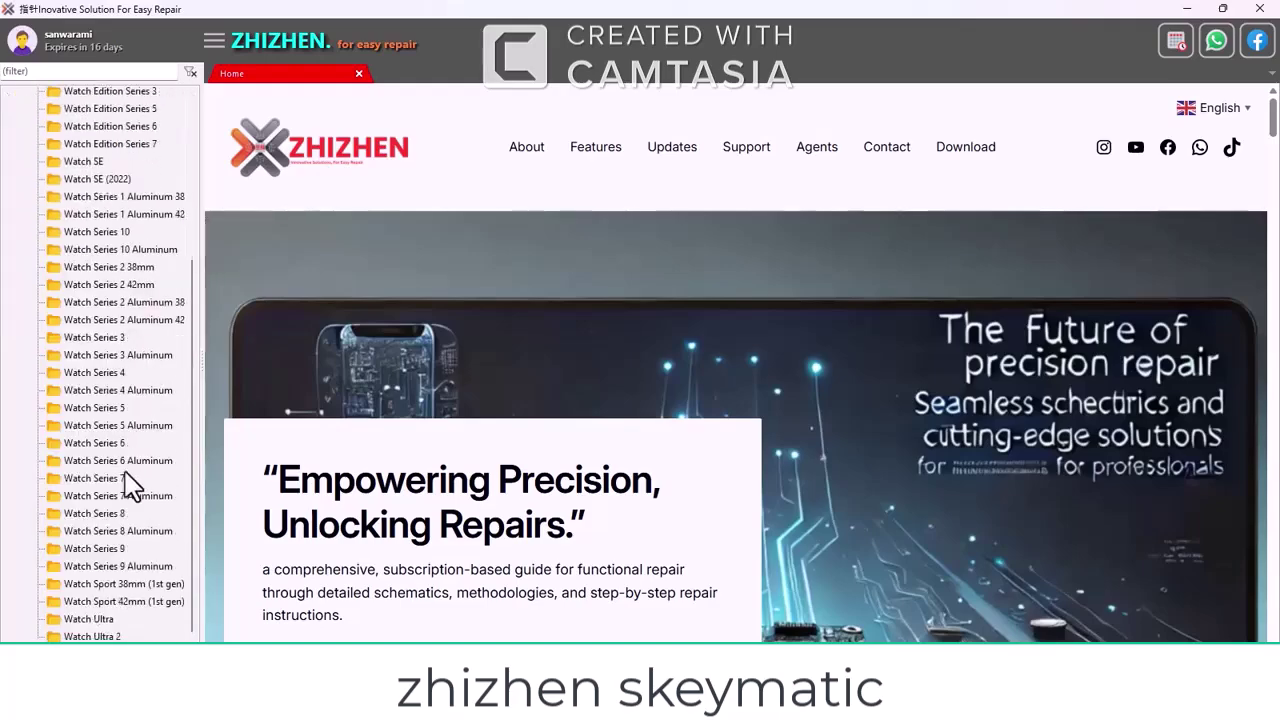
{"action": "scroll", "coordinate": [131, 470], "scroll_direction": "up", "scroll_amount": 5}
{"action": "left_click", "coordinate": [9, 183]}
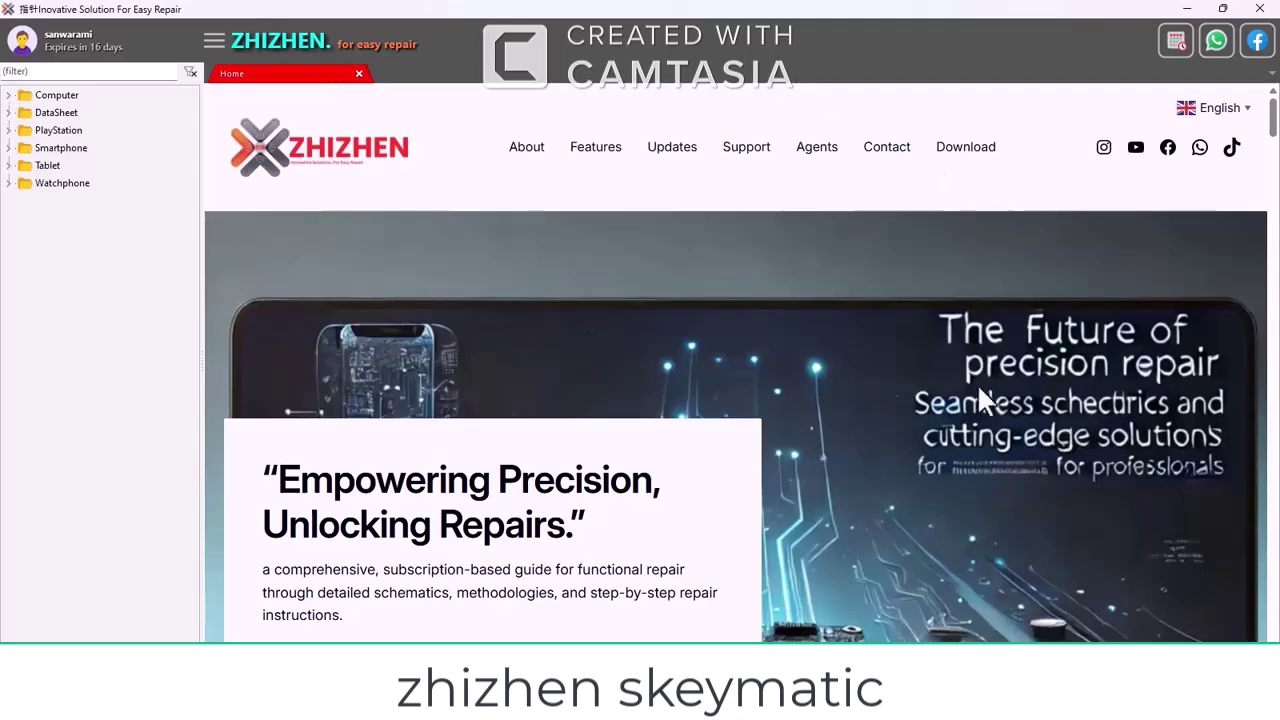
{"action": "scroll", "coordinate": [912, 240], "scroll_direction": "down", "scroll_amount": 15}
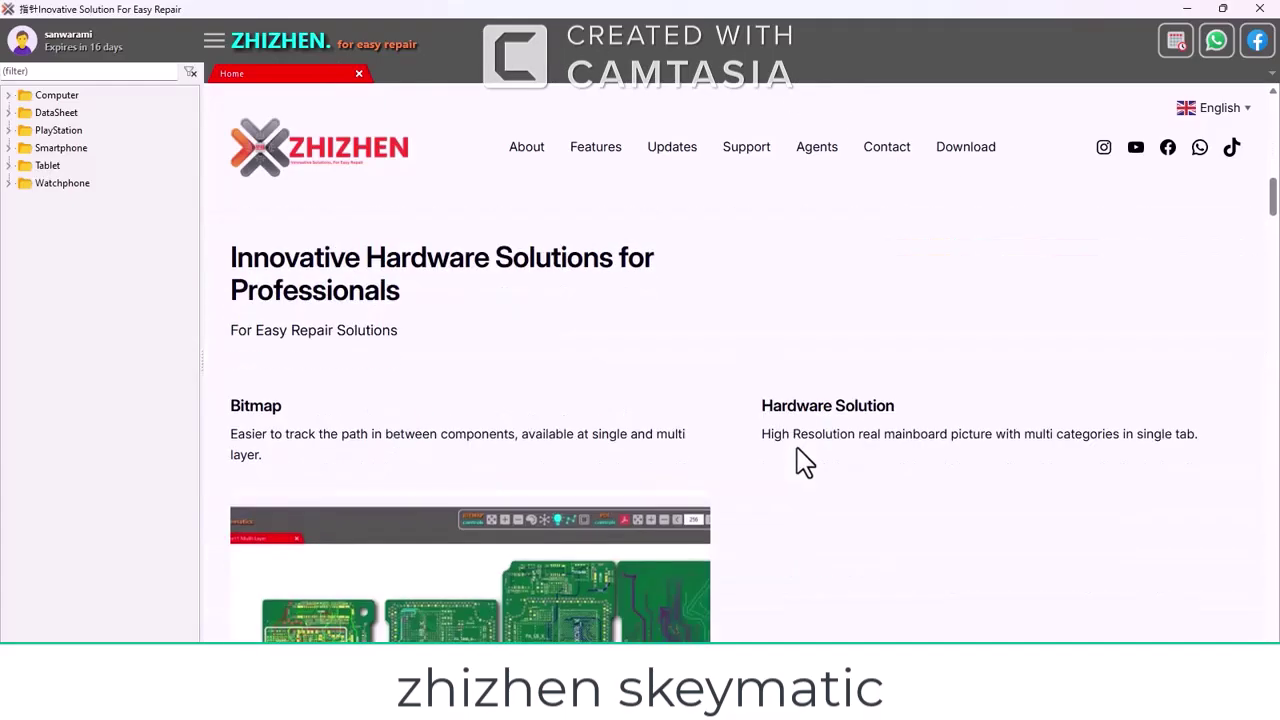
{"action": "scroll", "coordinate": [731, 434], "scroll_direction": "down", "scroll_amount": 5}
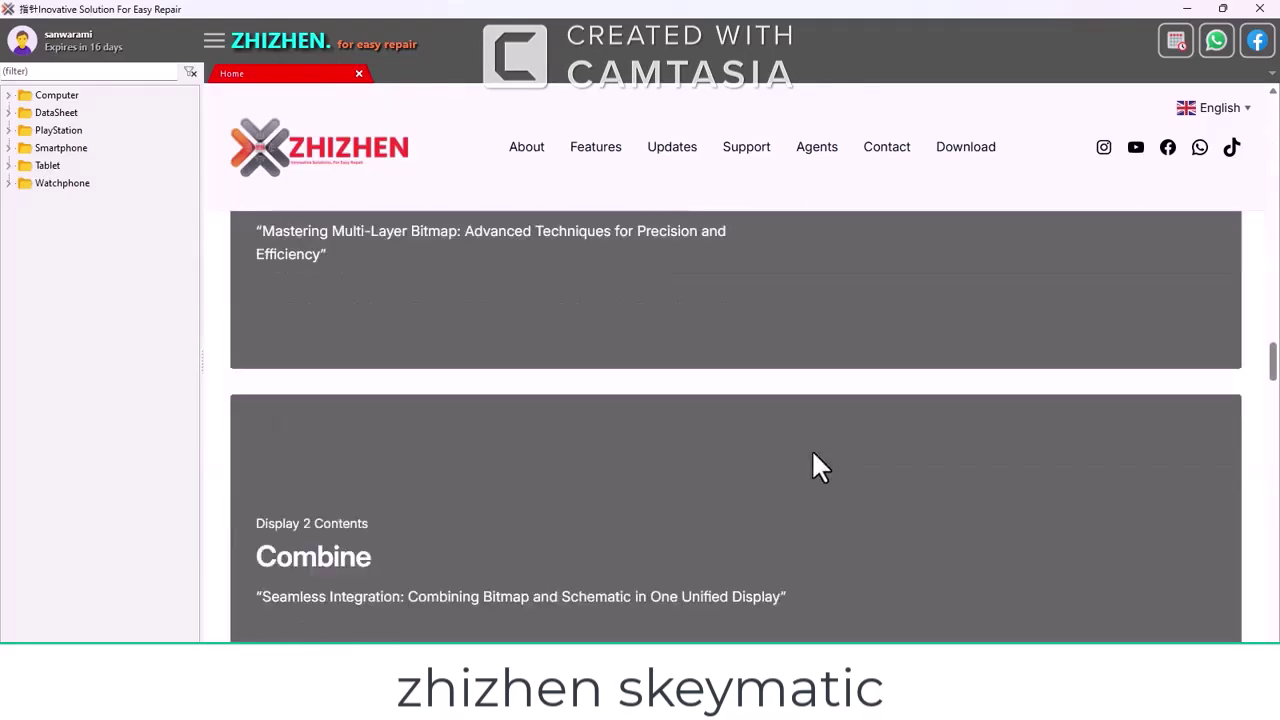
Return to the start of the home page and look through the brand folders under Computer, leaving that folder collapsed
{"action": "scroll", "coordinate": [814, 466], "scroll_direction": "up", "scroll_amount": 6}
{"action": "scroll", "coordinate": [1205, 310], "scroll_direction": "up", "scroll_amount": 12}
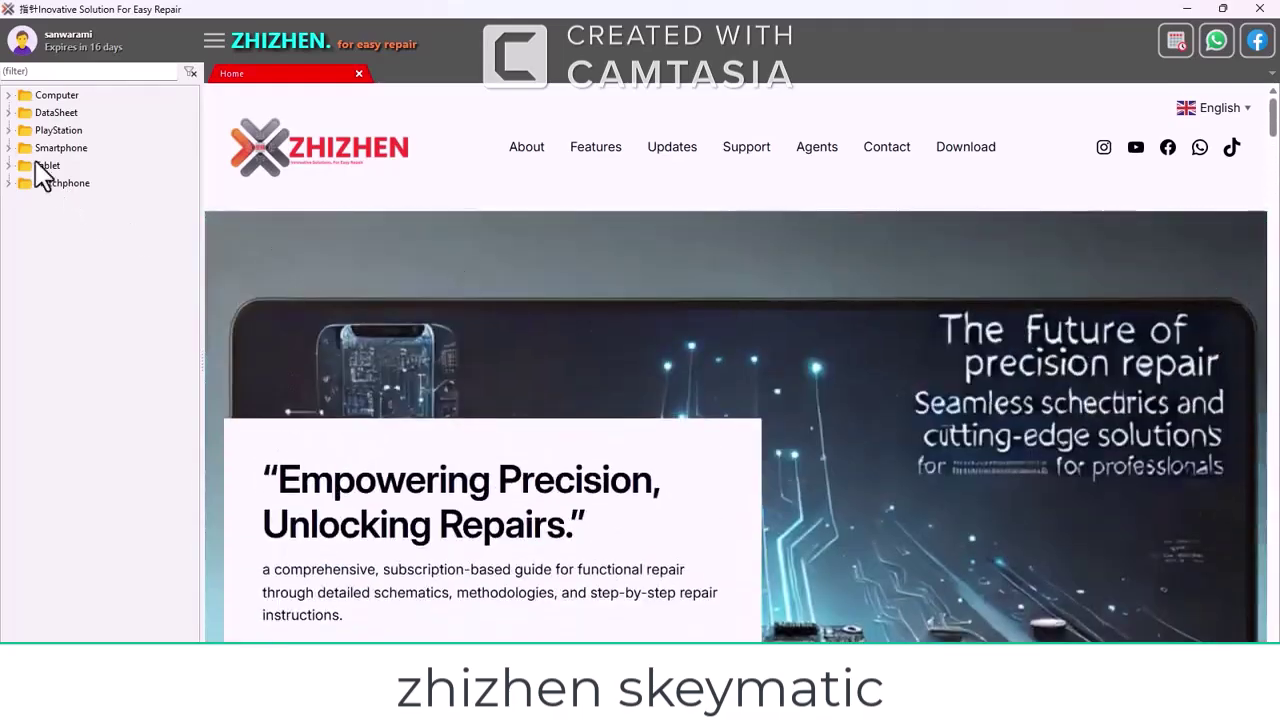
{"action": "left_click", "coordinate": [9, 96]}
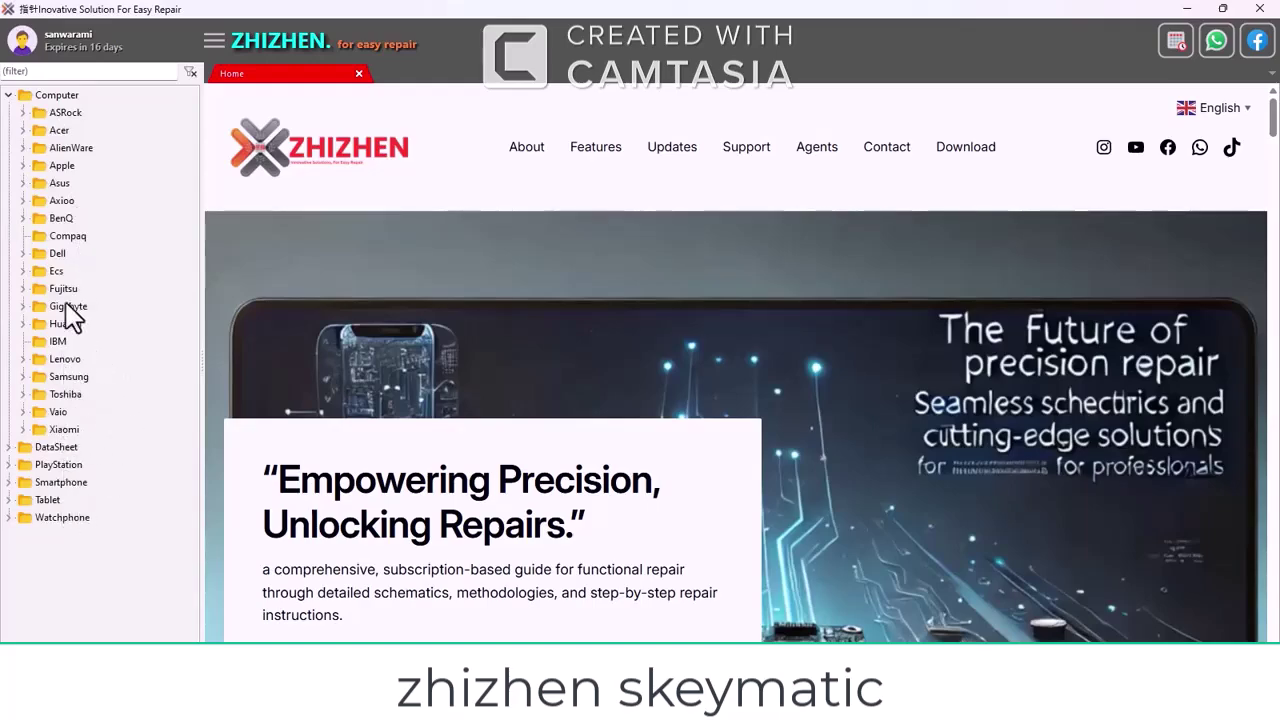
{"action": "left_click", "coordinate": [9, 95]}
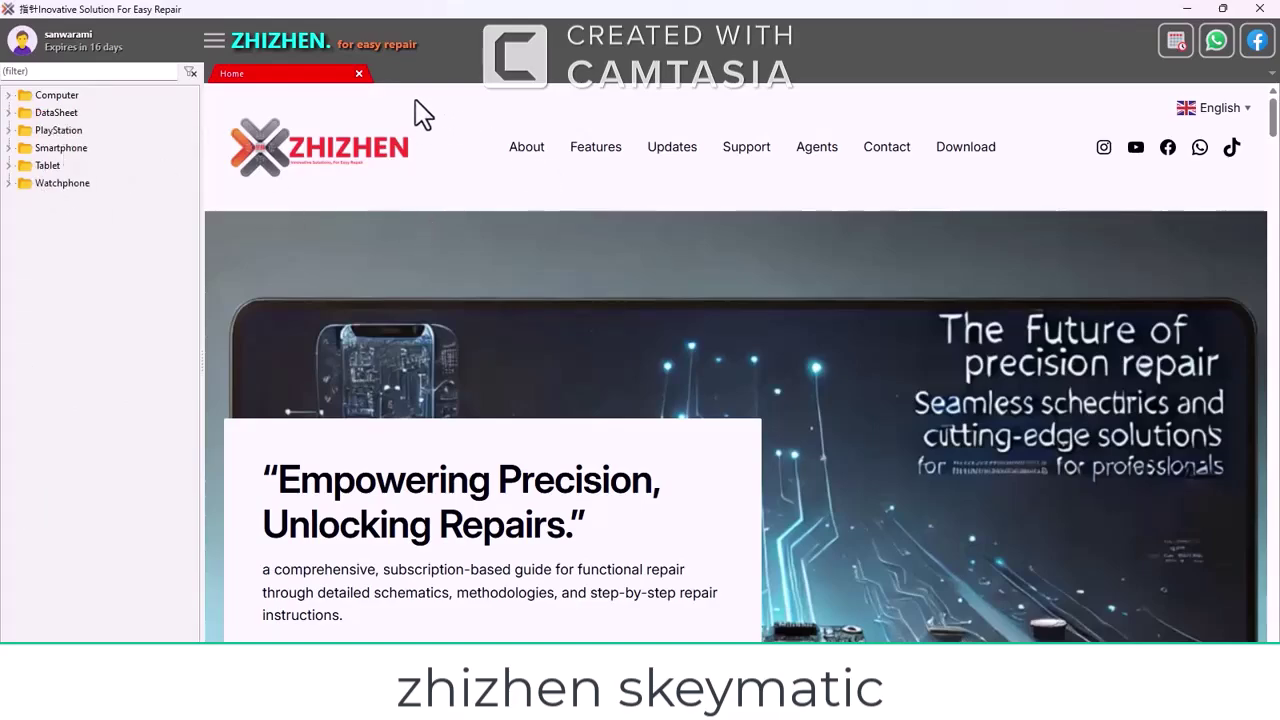
Look through the Itel models under Smartphone and the files in the itel A11 W407 folder, then collapse Itel
{"action": "left_click", "coordinate": [12, 149]}
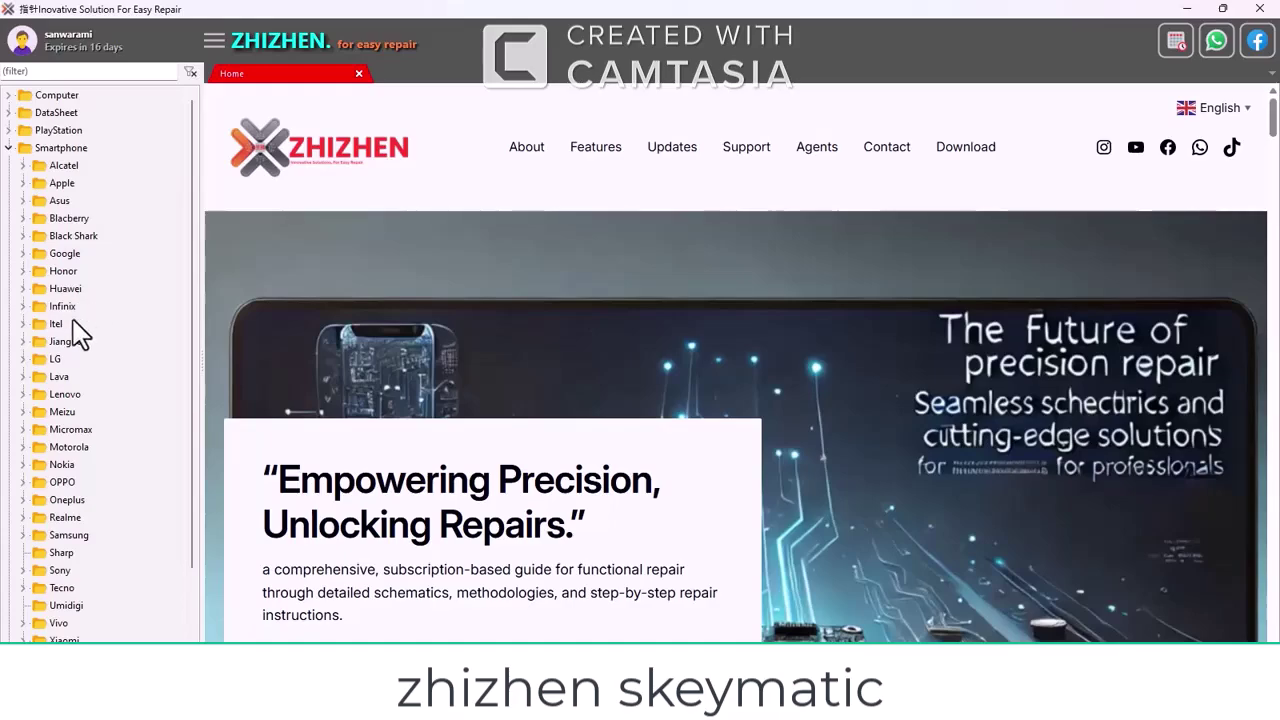
{"action": "left_click", "coordinate": [22, 324]}
{"action": "scroll", "coordinate": [108, 393], "scroll_direction": "down", "scroll_amount": 3}
{"action": "scroll", "coordinate": [108, 393], "scroll_direction": "down", "scroll_amount": 20}
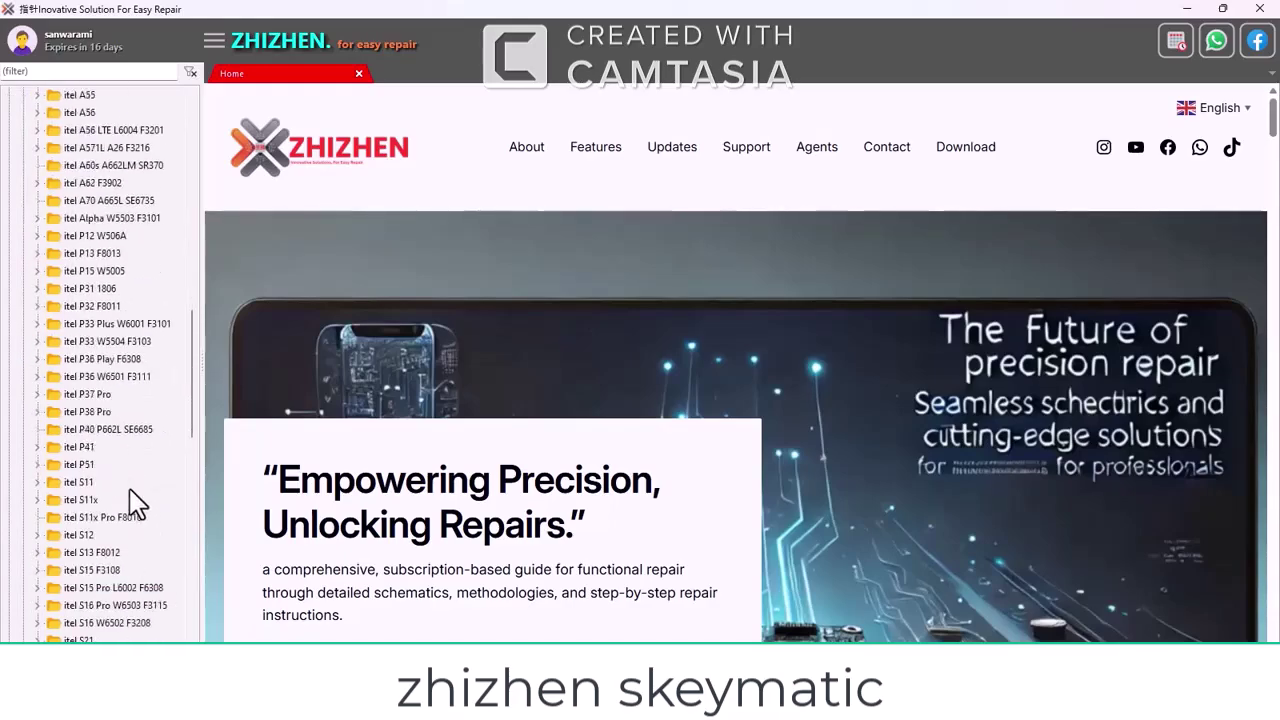
{"action": "scroll", "coordinate": [137, 515], "scroll_direction": "up", "scroll_amount": 20}
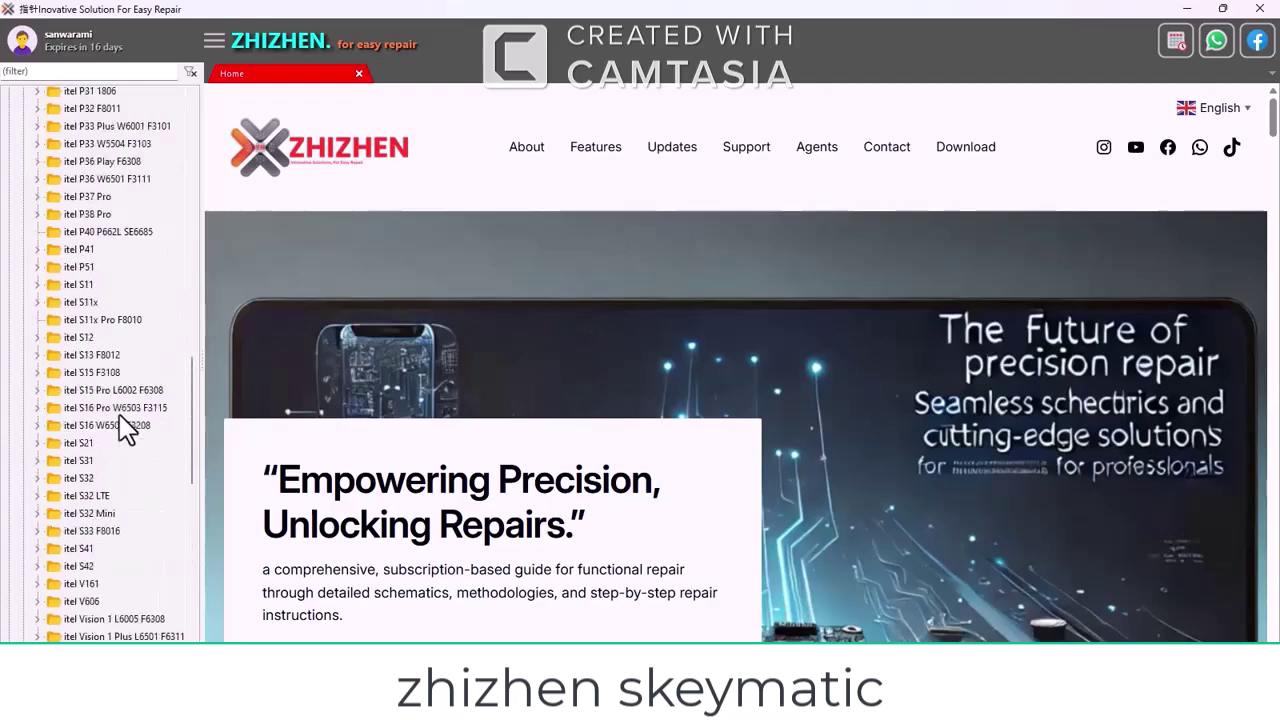
{"action": "scroll", "coordinate": [122, 425], "scroll_direction": "up", "scroll_amount": 9}
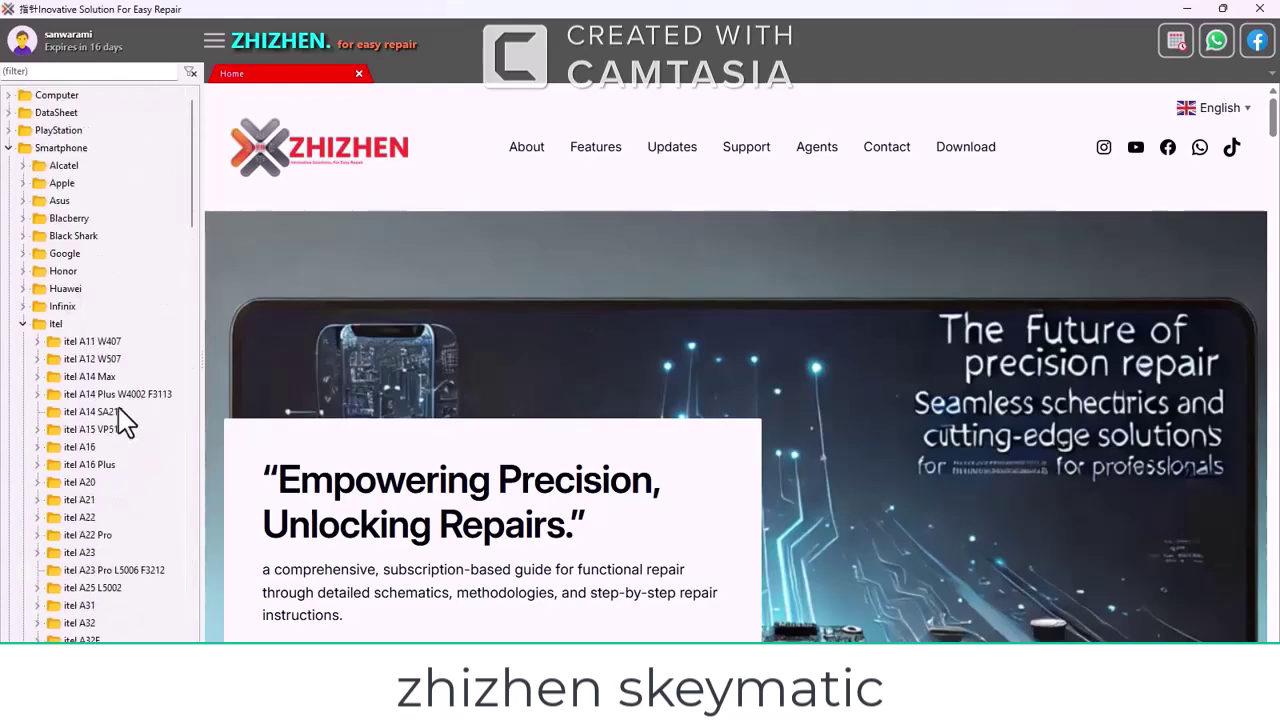
{"action": "double_click", "coordinate": [85, 343]}
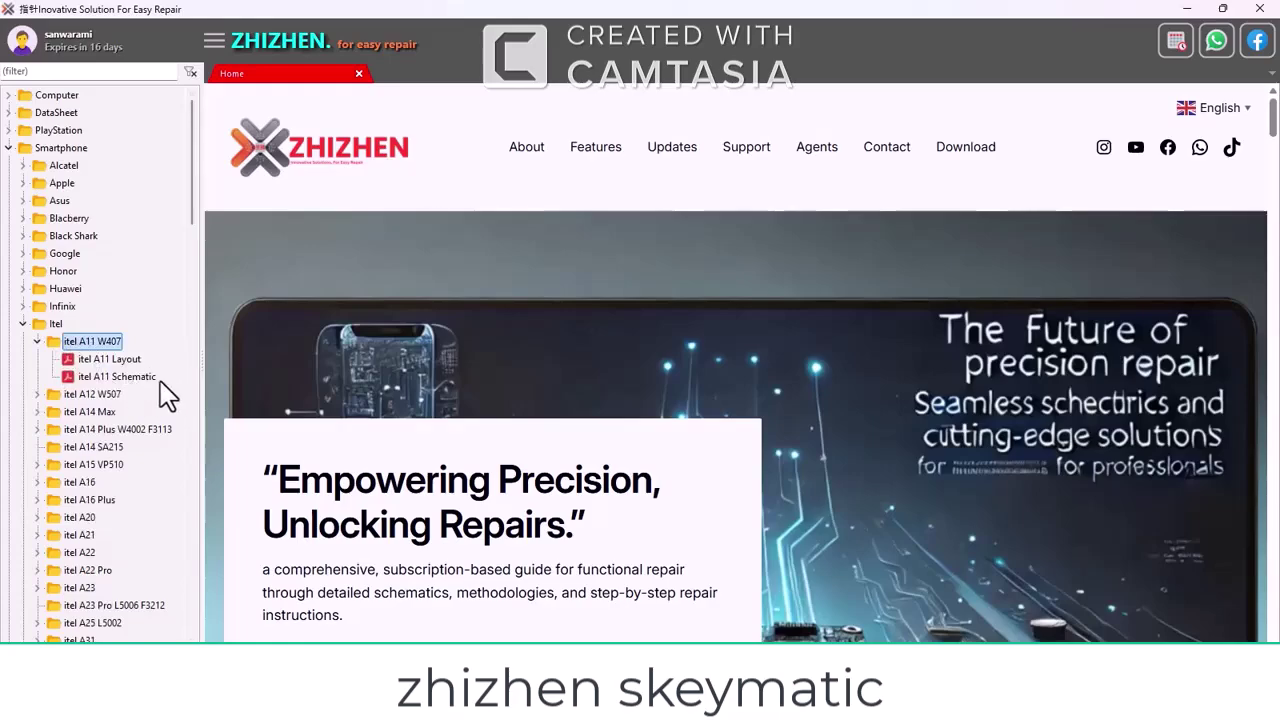
{"action": "left_click", "coordinate": [23, 323]}
Look through the smartphone brand list and the full range of phone models in the OPPO folder
{"action": "scroll", "coordinate": [97, 438], "scroll_direction": "down", "scroll_amount": 2}
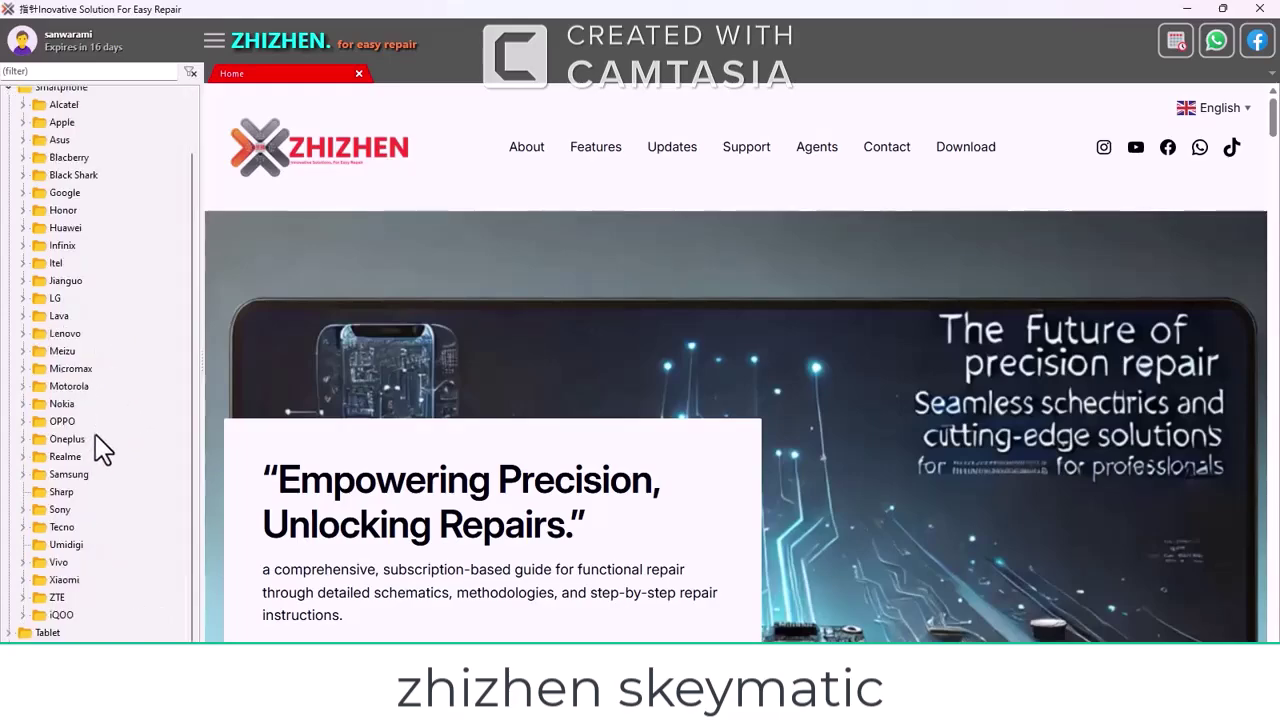
{"action": "scroll", "coordinate": [97, 450], "scroll_direction": "up", "scroll_amount": 2}
{"action": "scroll", "coordinate": [75, 480], "scroll_direction": "down", "scroll_amount": 2}
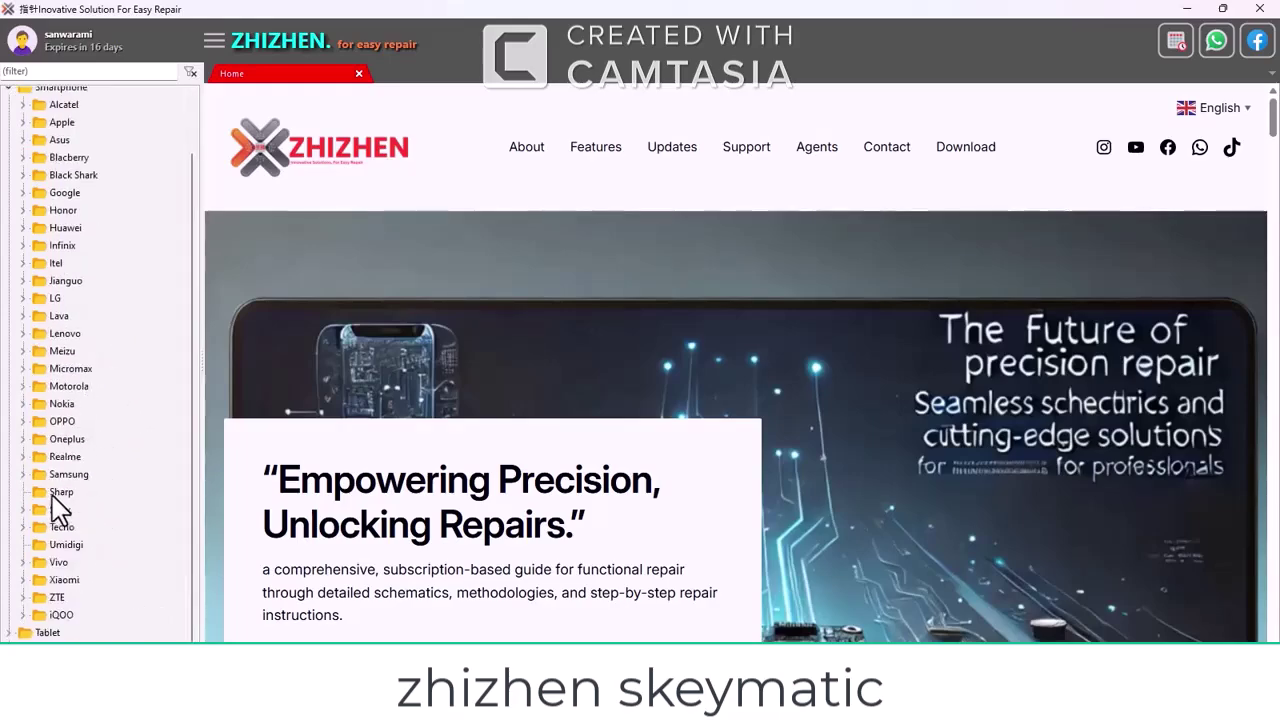
{"action": "left_click", "coordinate": [24, 422]}
{"action": "scroll", "coordinate": [118, 490], "scroll_direction": "down", "scroll_amount": 10}
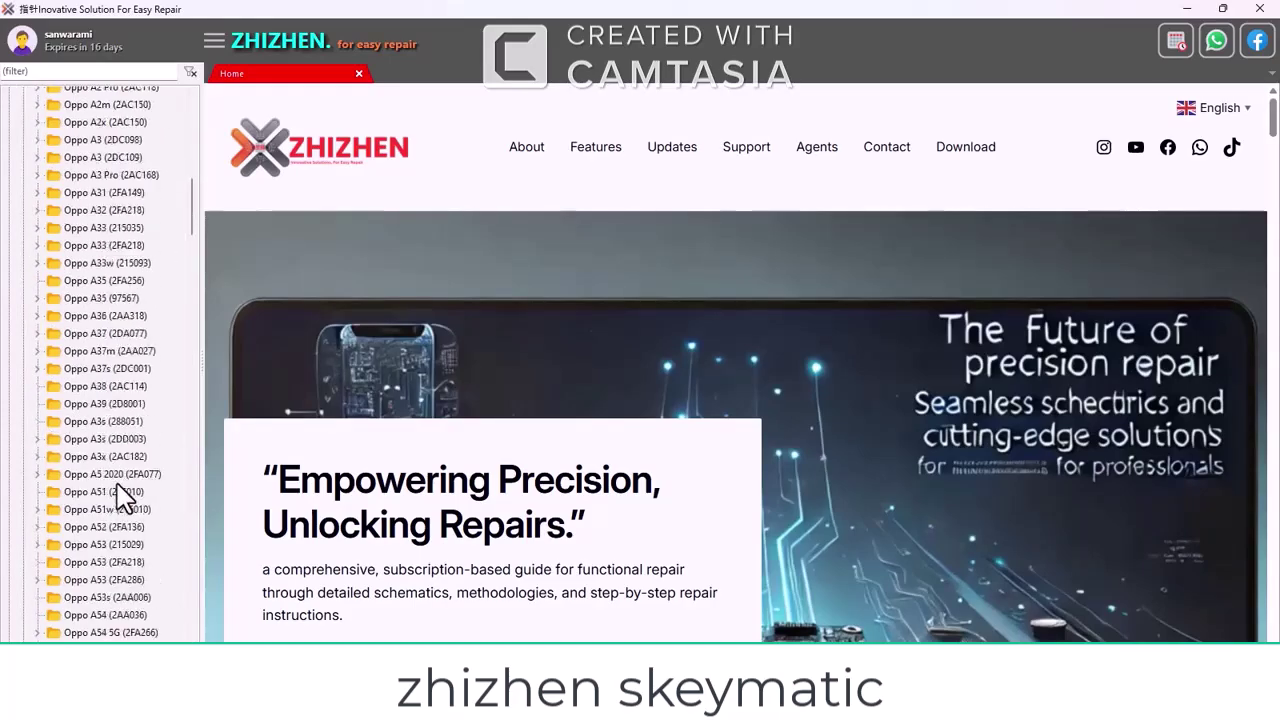
{"action": "scroll", "coordinate": [120, 495], "scroll_direction": "down", "scroll_amount": 20}
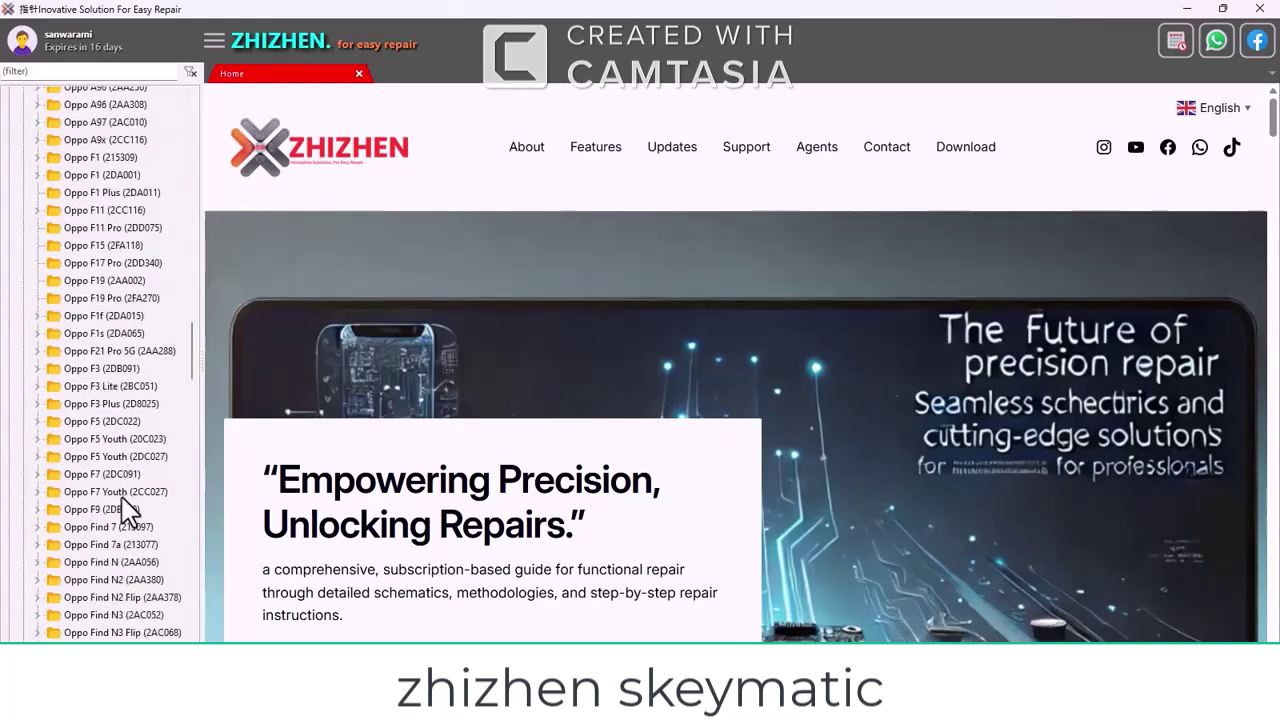
{"action": "scroll", "coordinate": [128, 512], "scroll_direction": "down", "scroll_amount": 20}
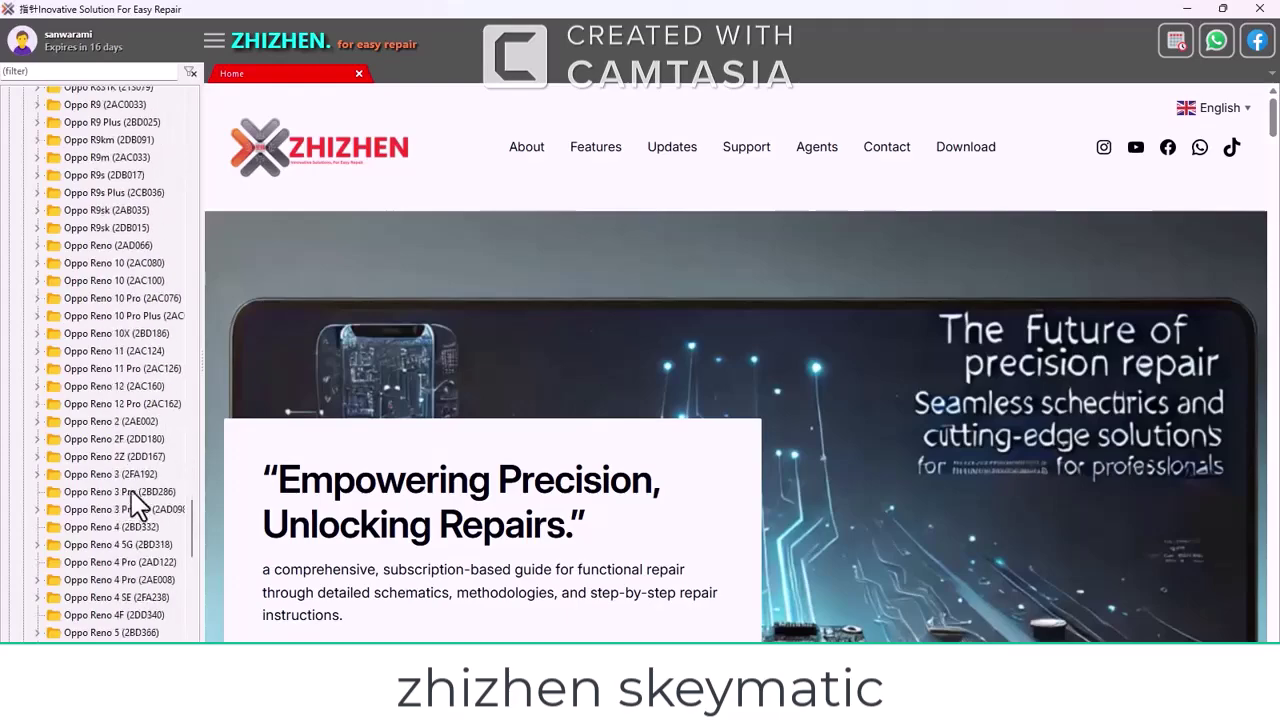
{"action": "scroll", "coordinate": [130, 502], "scroll_direction": "down", "scroll_amount": 15}
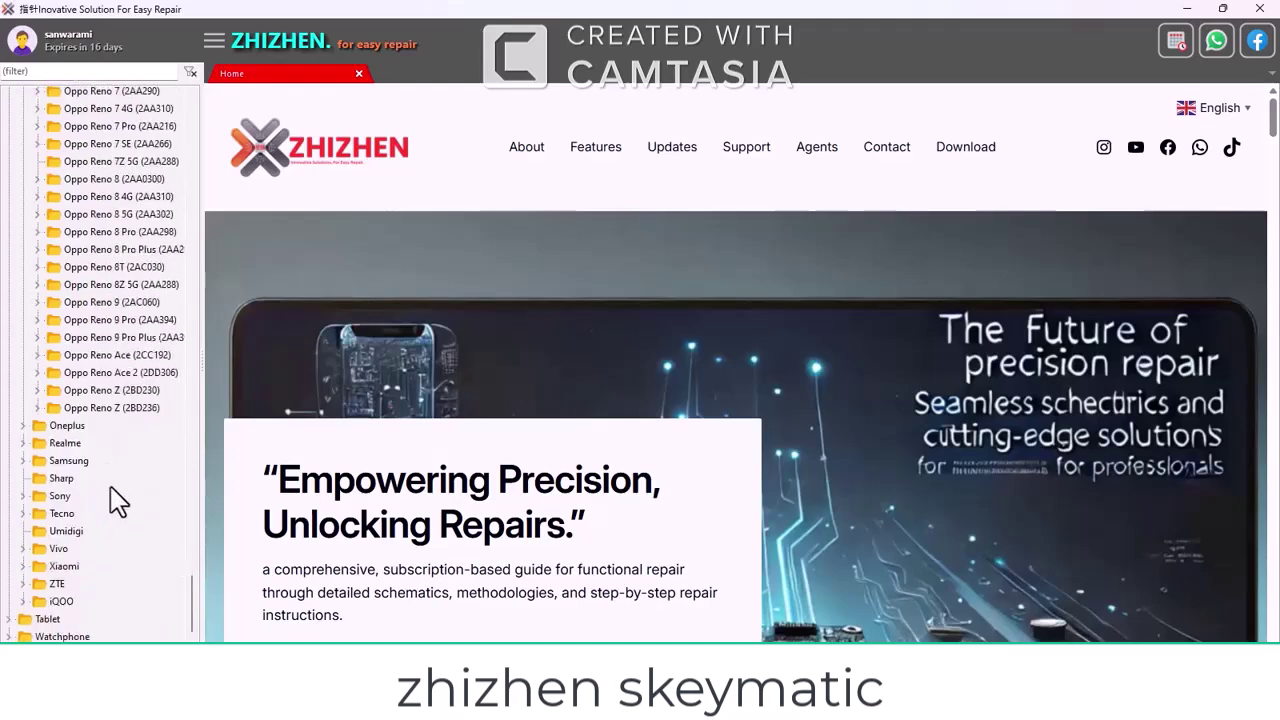
{"action": "scroll", "coordinate": [125, 365], "scroll_direction": "up", "scroll_amount": 20}
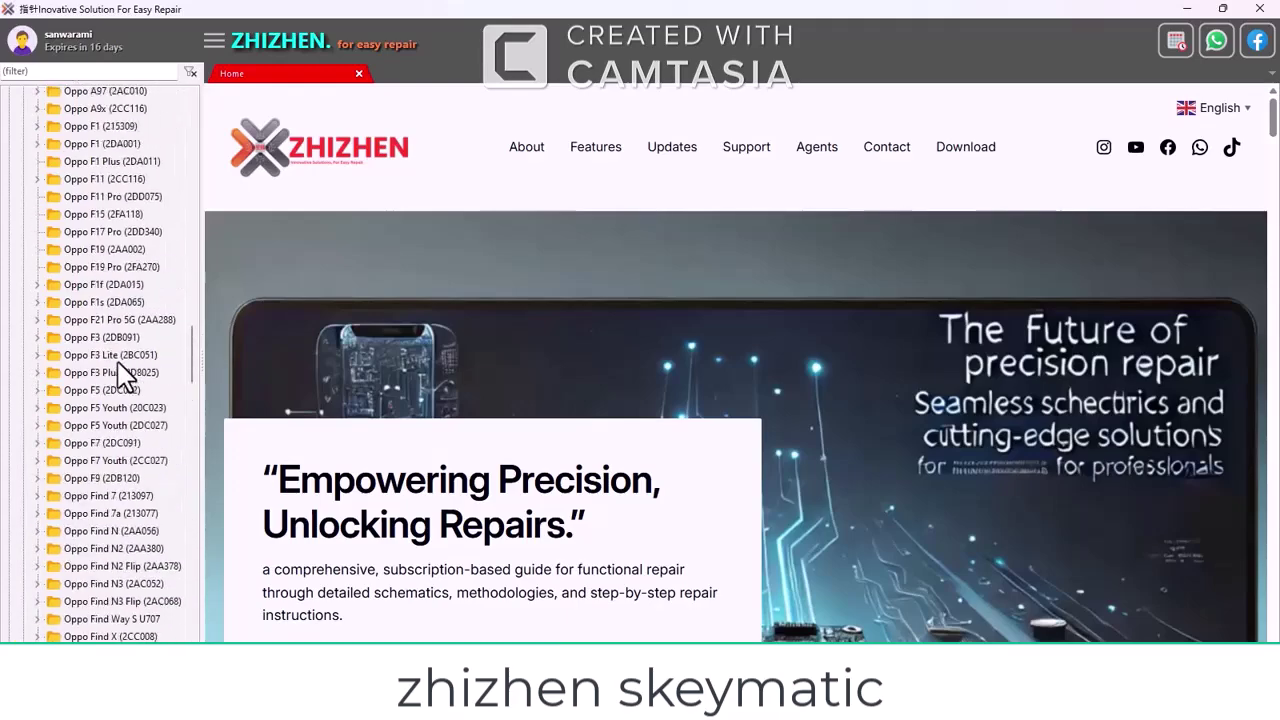
{"action": "scroll", "coordinate": [125, 380], "scroll_direction": "up", "scroll_amount": 20}
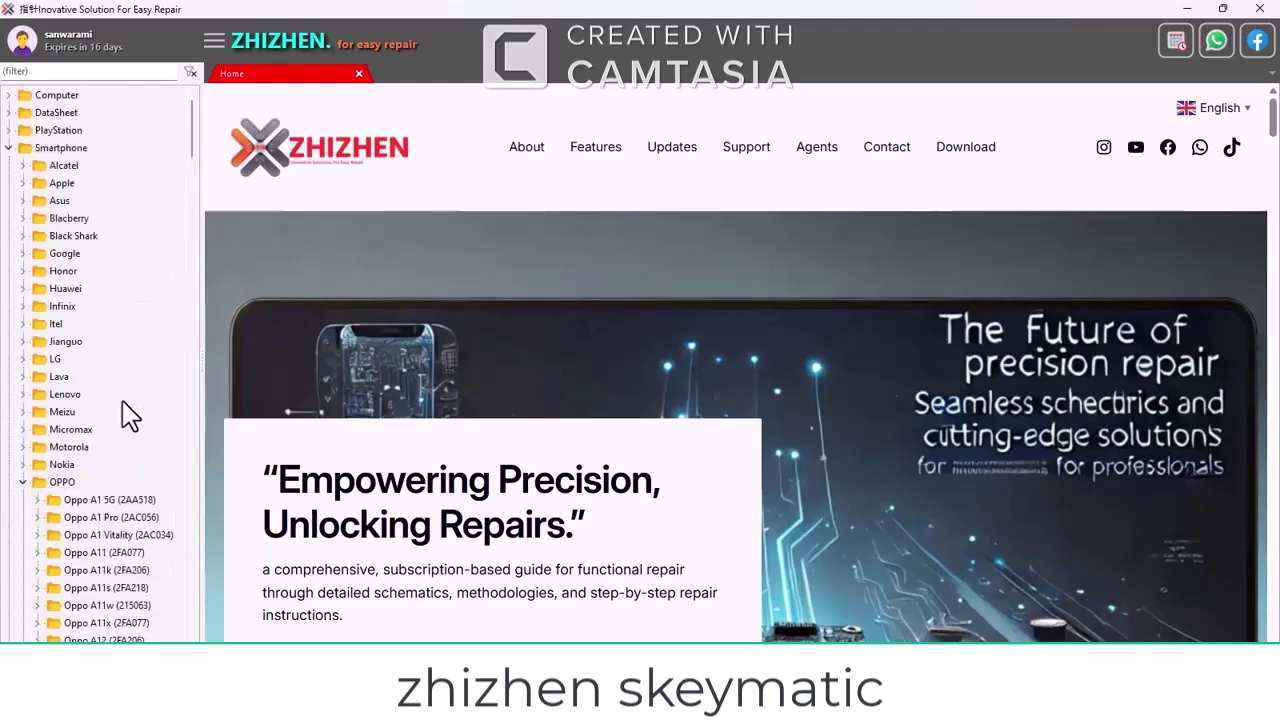
Open the Oppo A16 Hardware diagram from the Oppo A16 (2AA070) folder
{"action": "scroll", "coordinate": [126, 528], "scroll_direction": "down", "scroll_amount": 9}
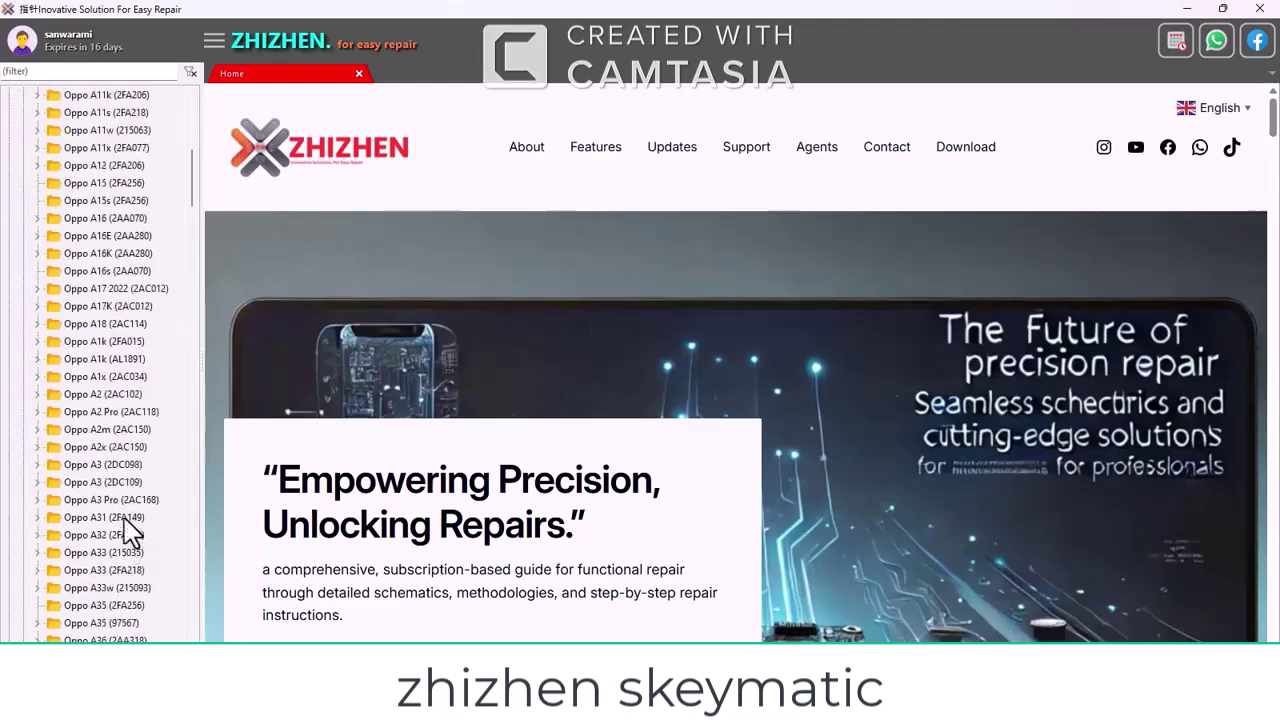
{"action": "scroll", "coordinate": [128, 528], "scroll_direction": "up", "scroll_amount": 3}
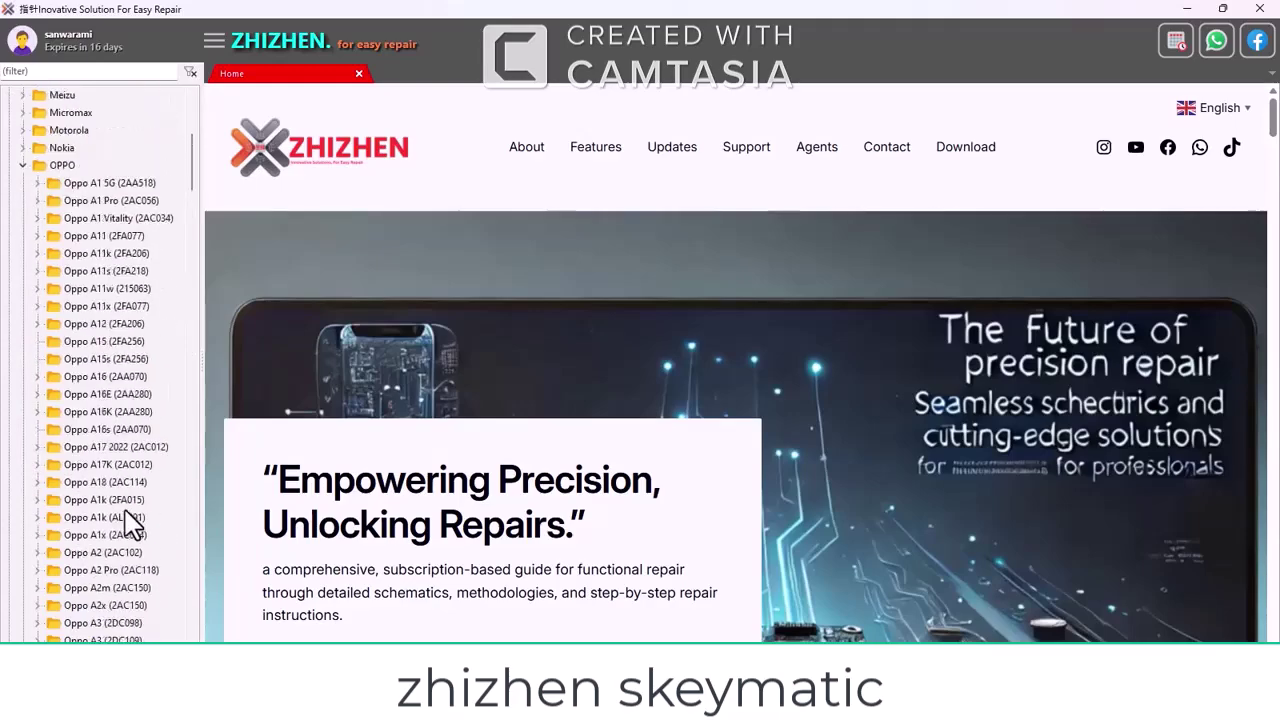
{"action": "left_click", "coordinate": [38, 378]}
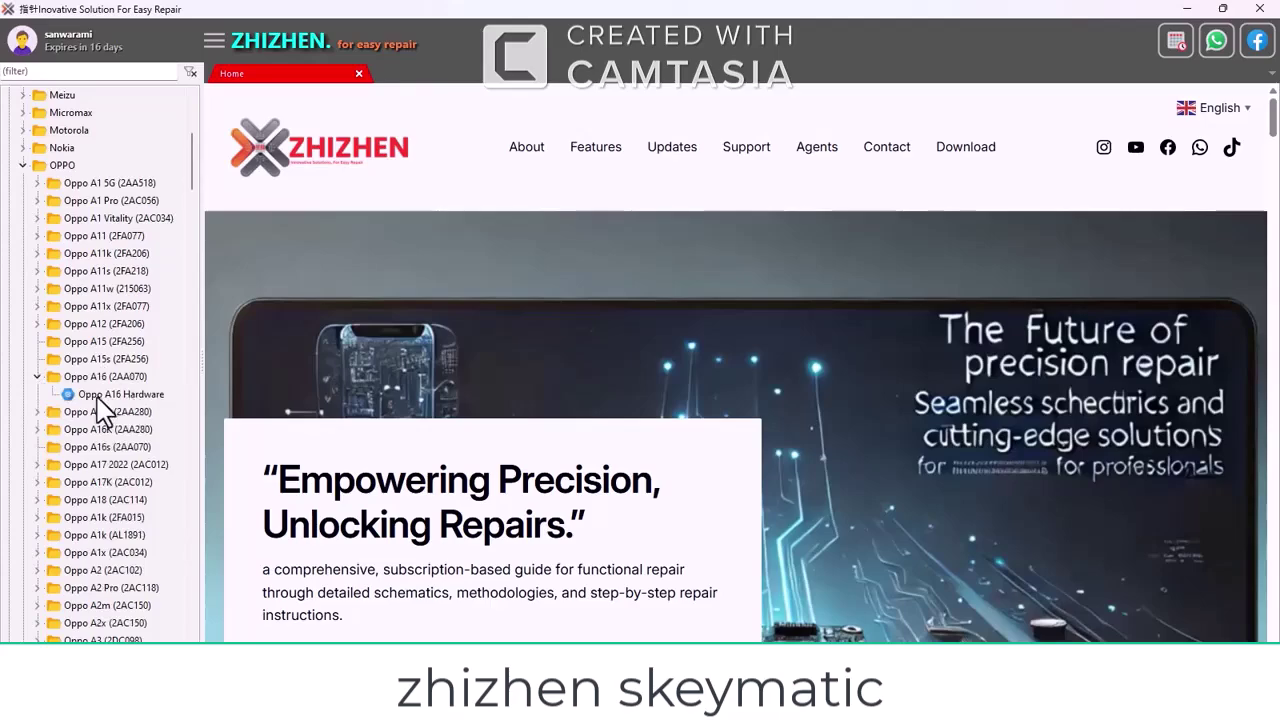
{"action": "left_click", "coordinate": [155, 396]}
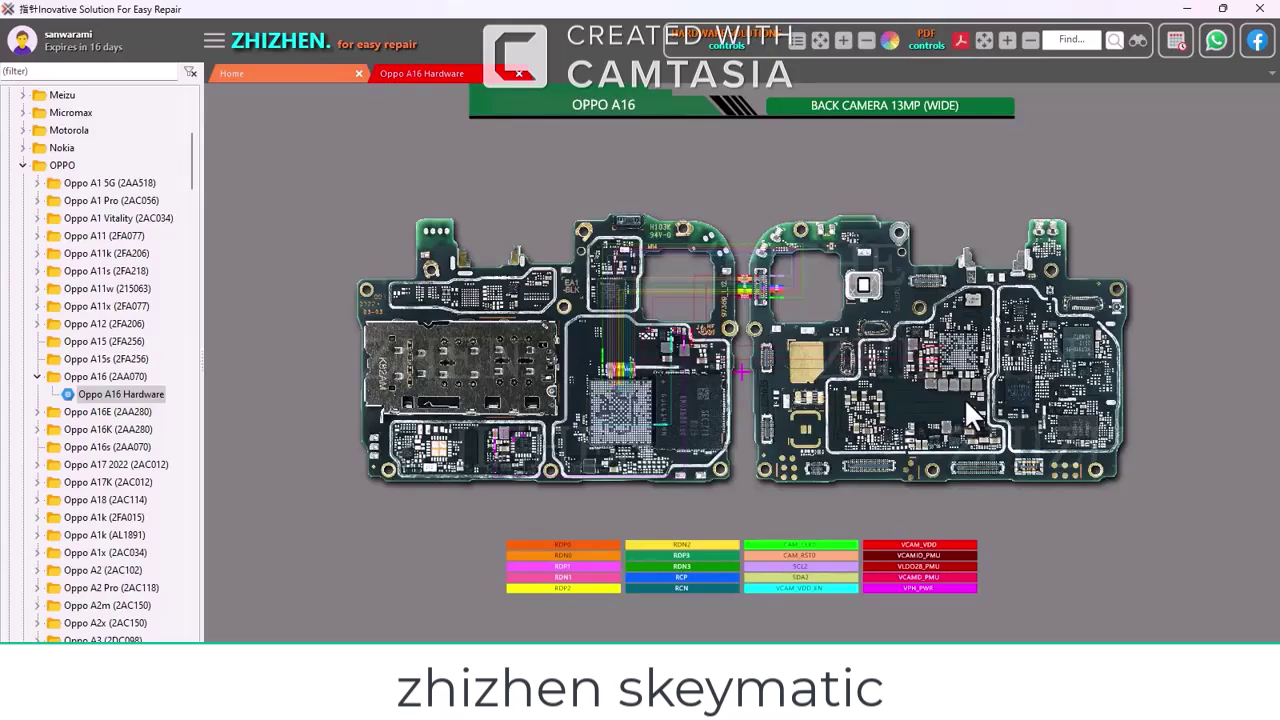
Examine the back camera's signal legend and its colour-coded lines between the camera connector and the large chip on the Oppo A16 board
{"action": "scroll", "coordinate": [749, 449], "scroll_direction": "up", "scroll_amount": 5}
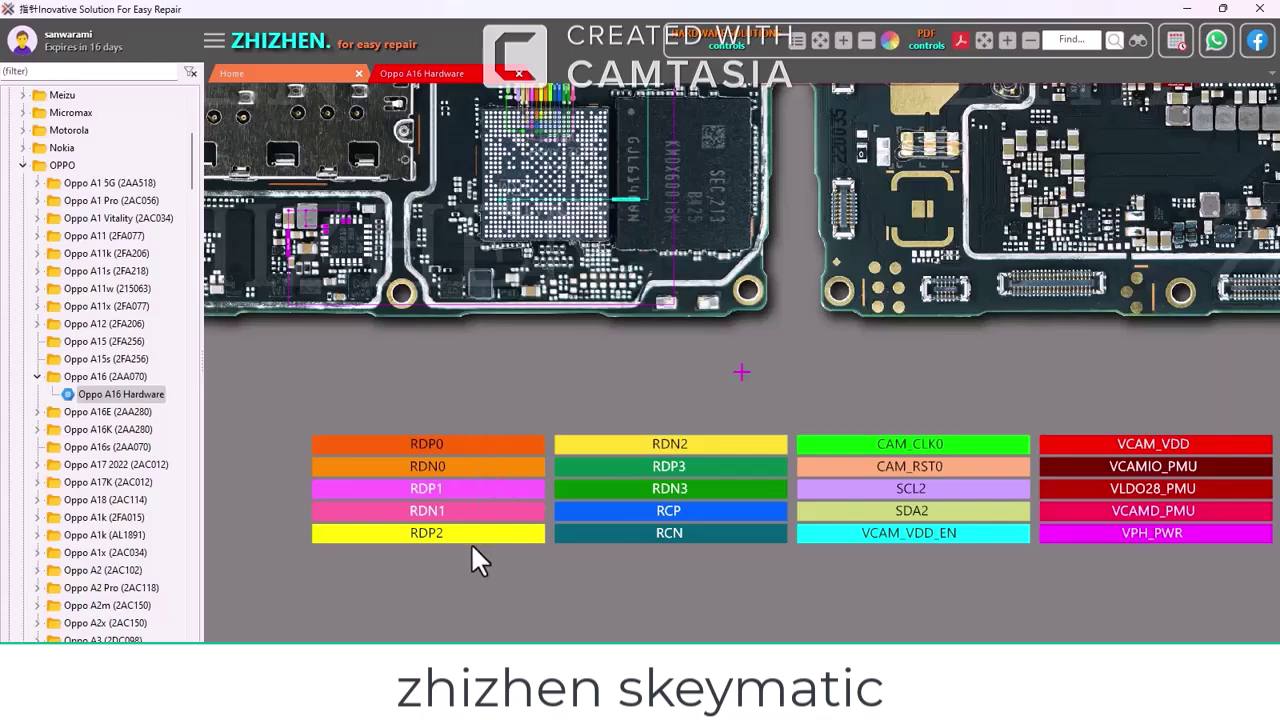
{"action": "scroll", "coordinate": [868, 410], "scroll_direction": "up", "scroll_amount": 3}
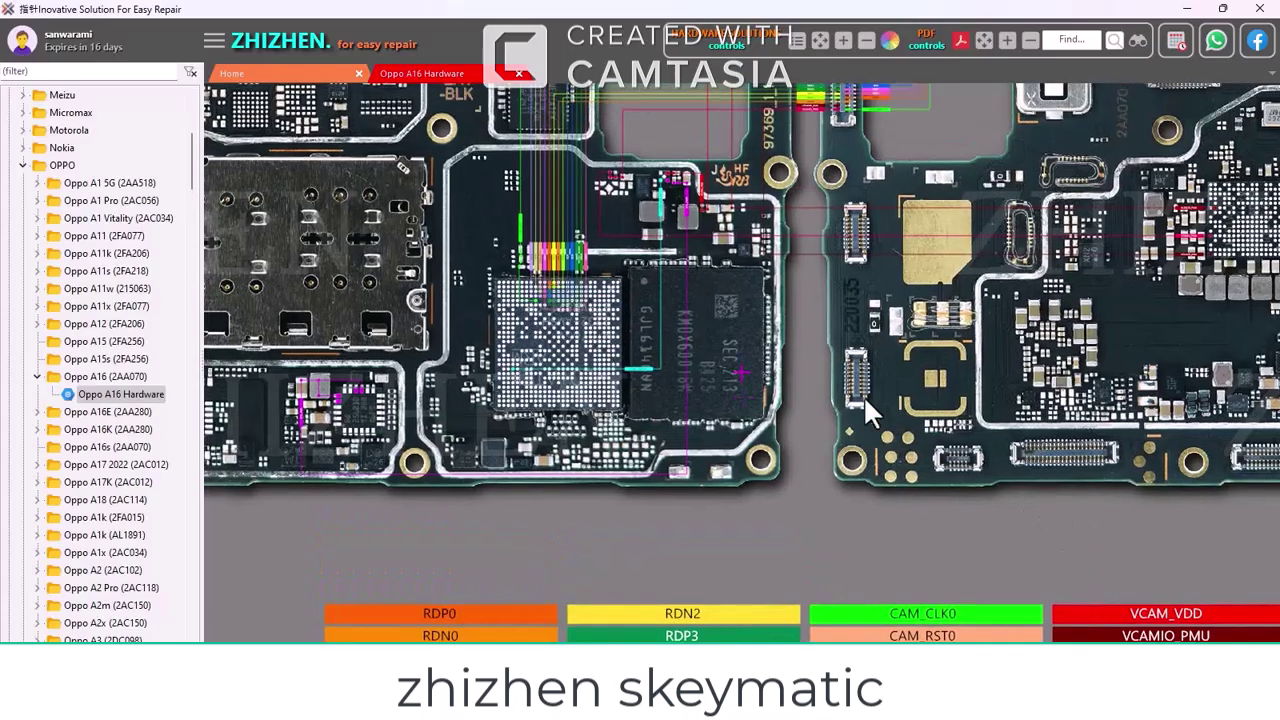
{"action": "left_click_drag", "start_coordinate": [690, 321], "coordinate": [697, 511]}
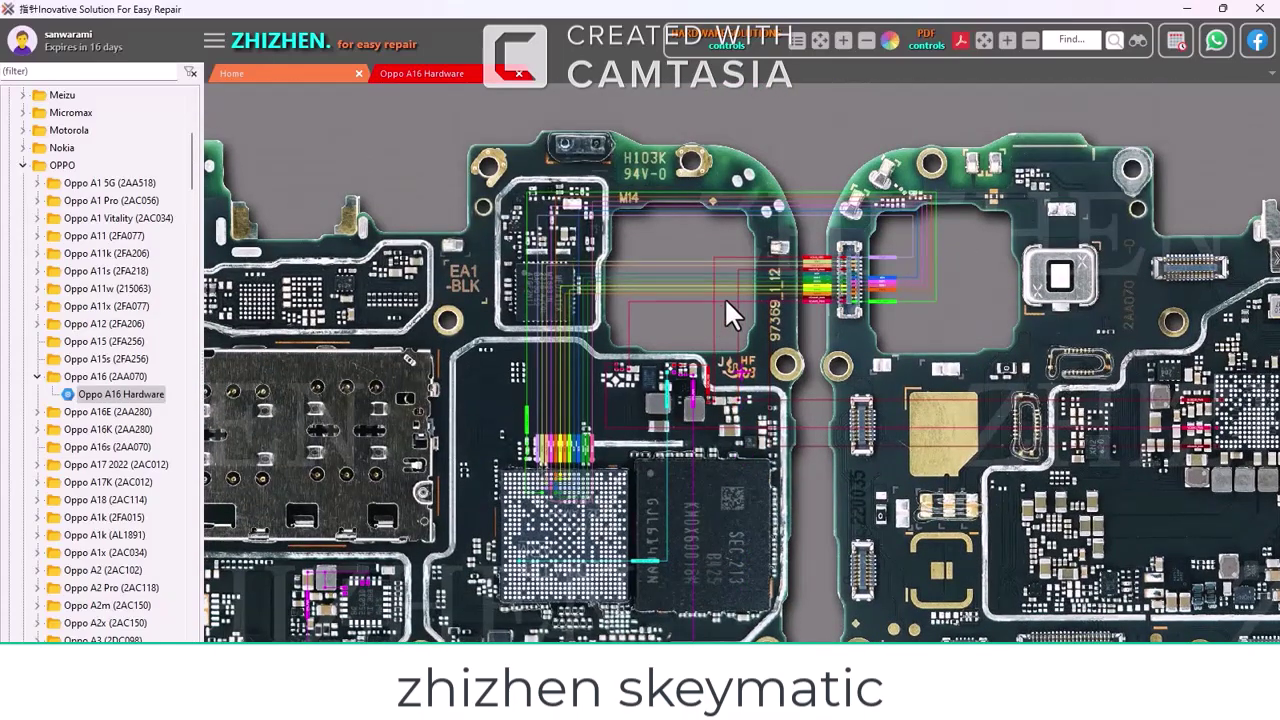
{"action": "scroll", "coordinate": [688, 373], "scroll_direction": "up", "scroll_amount": 8}
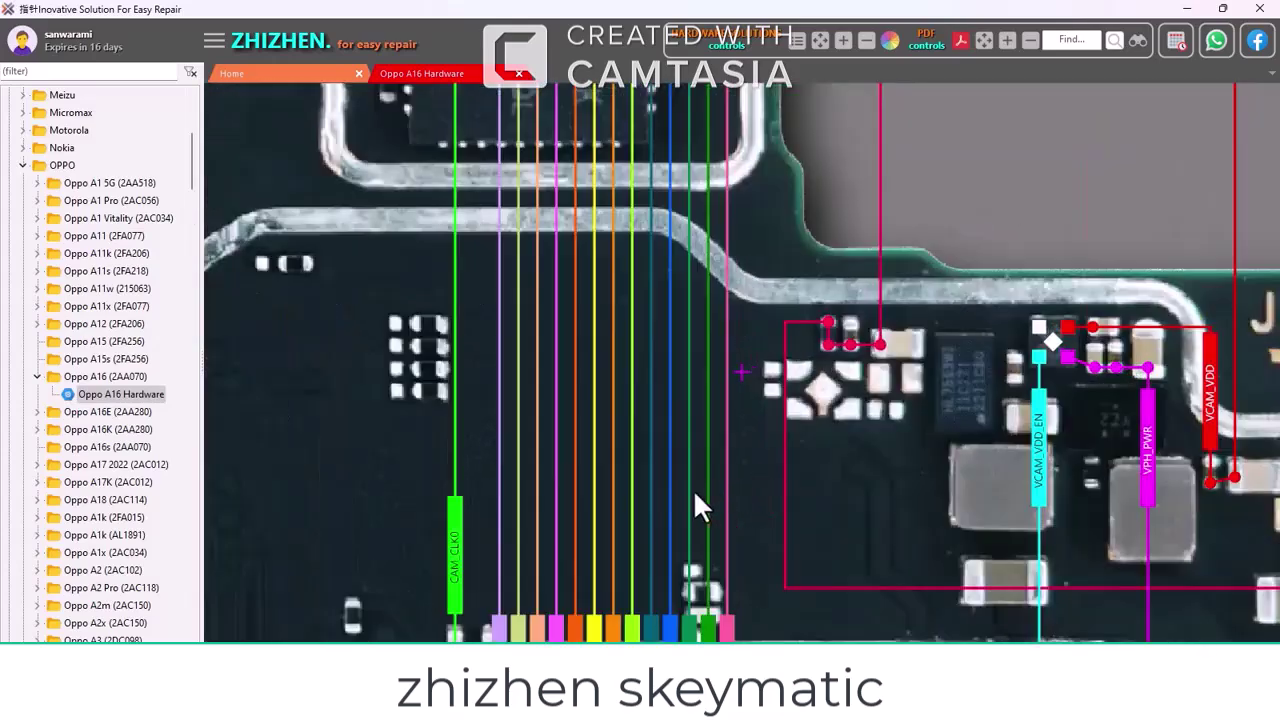
{"action": "left_click_drag", "start_coordinate": [695, 491], "coordinate": [848, 240]}
{"action": "left_click_drag", "start_coordinate": [841, 388], "coordinate": [727, 298]}
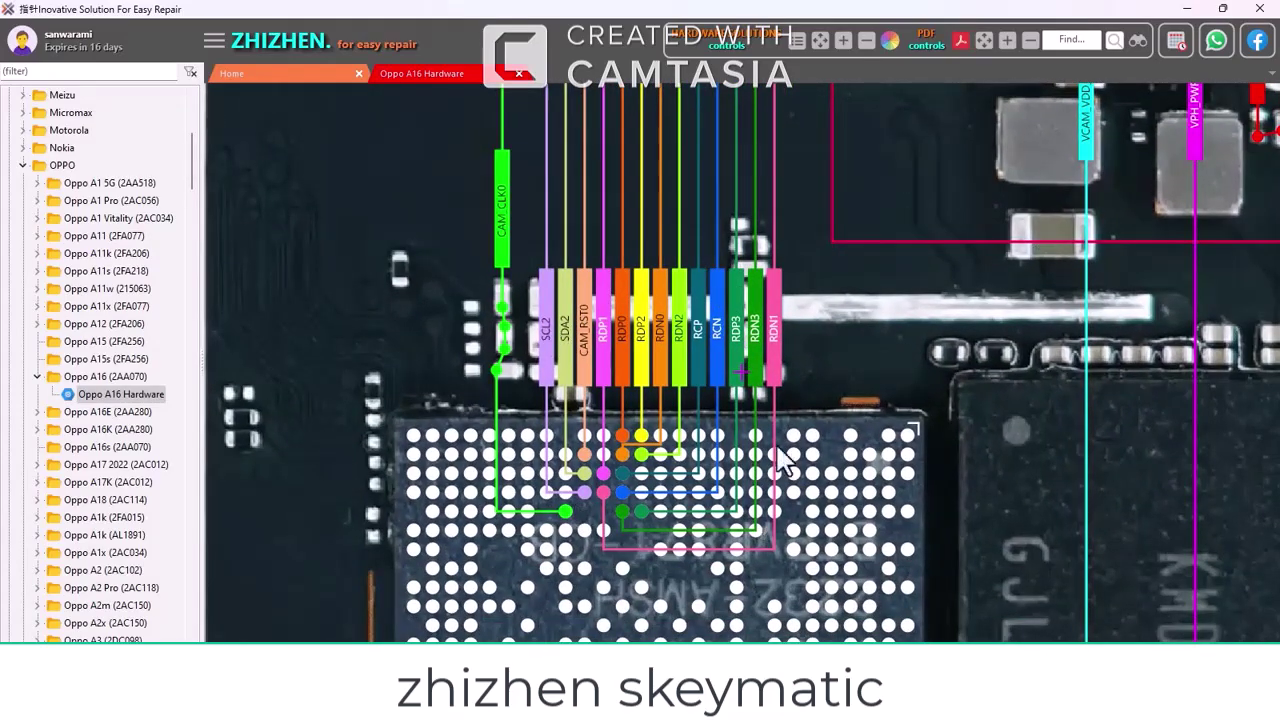
{"action": "scroll", "coordinate": [787, 225], "scroll_direction": "down", "scroll_amount": 5}
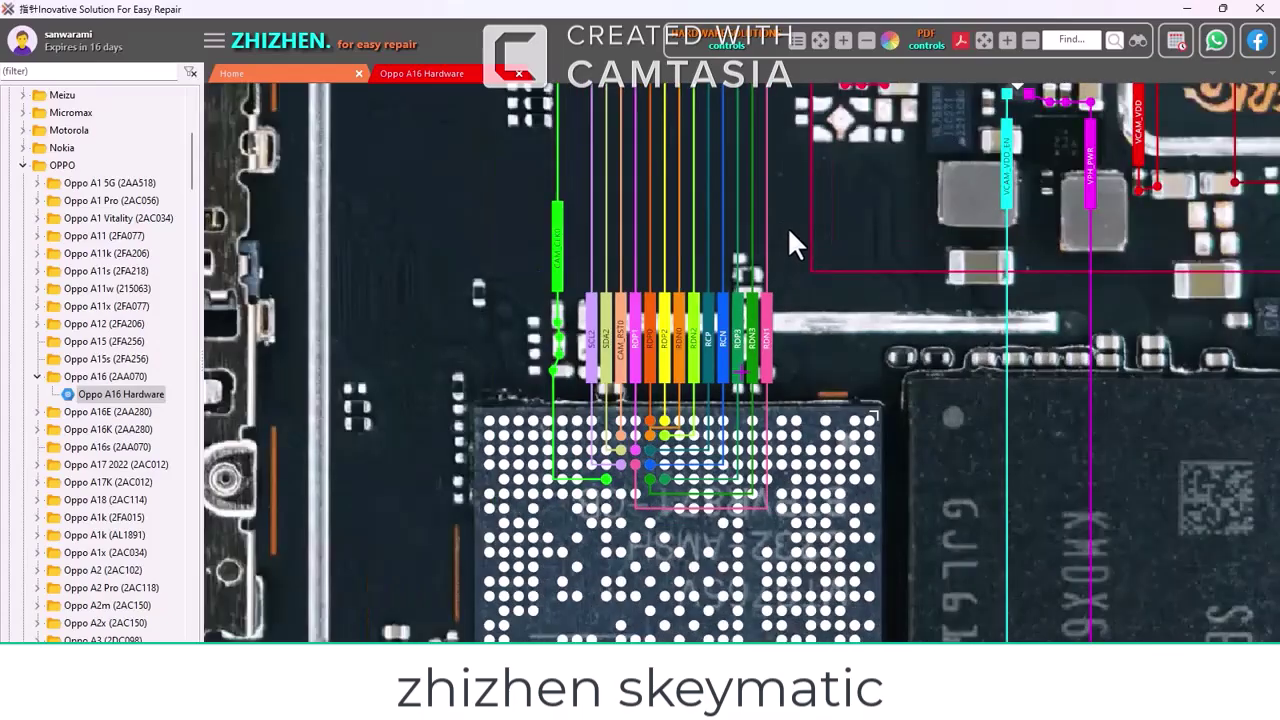
{"action": "scroll", "coordinate": [763, 375], "scroll_direction": "down", "scroll_amount": 5}
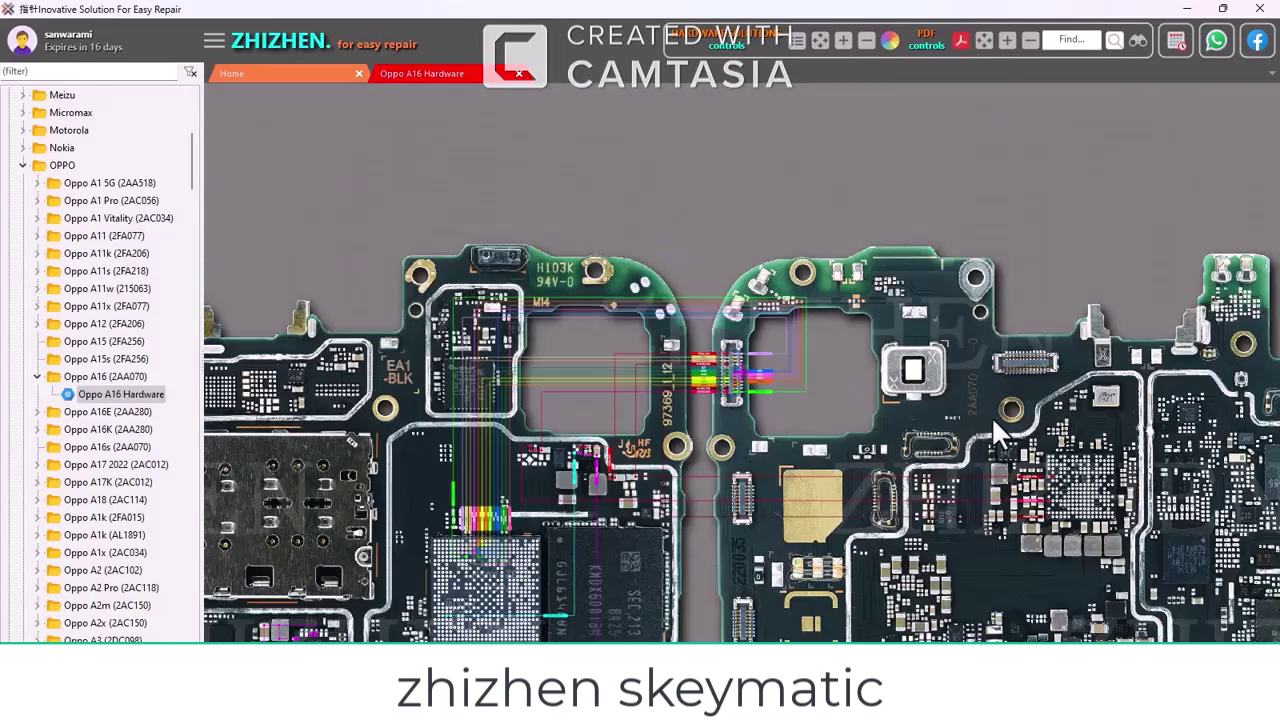
Examine the camera power lines and small components on the other side of the Oppo A16 board, finishing with both sides in view
{"action": "scroll", "coordinate": [991, 416], "scroll_direction": "up", "scroll_amount": 5}
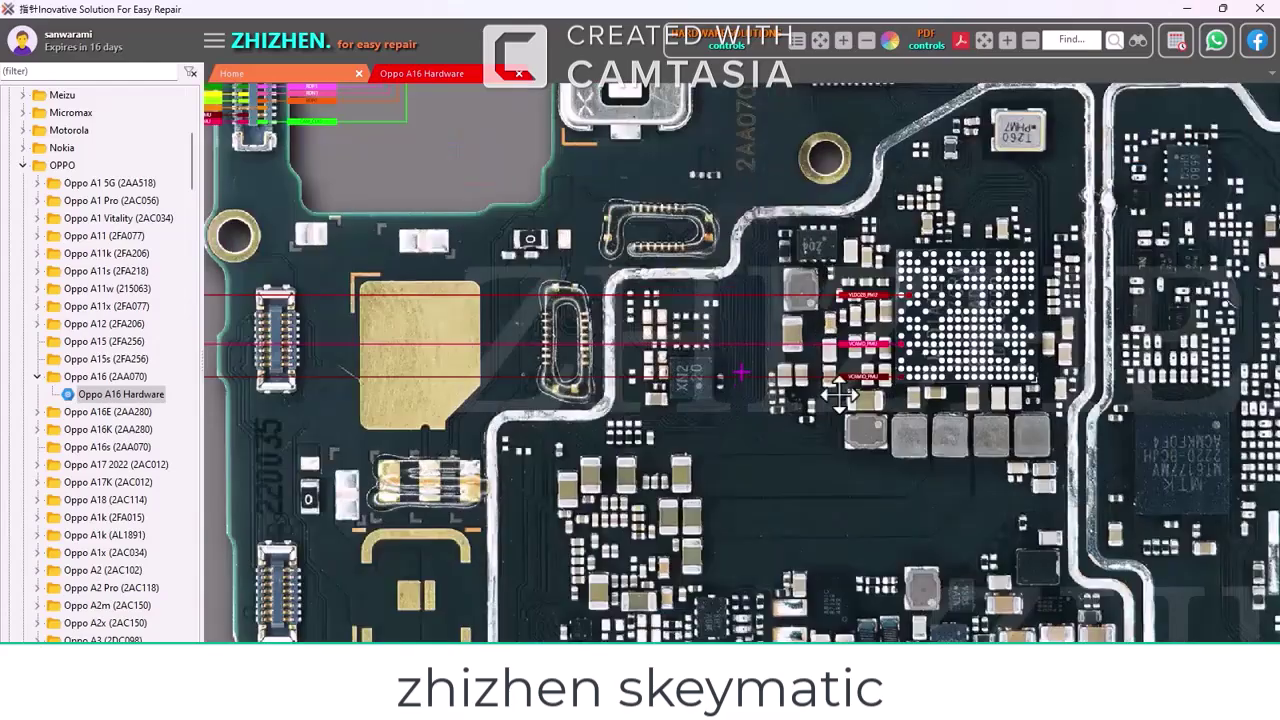
{"action": "left_click_drag", "start_coordinate": [840, 395], "coordinate": [630, 390]}
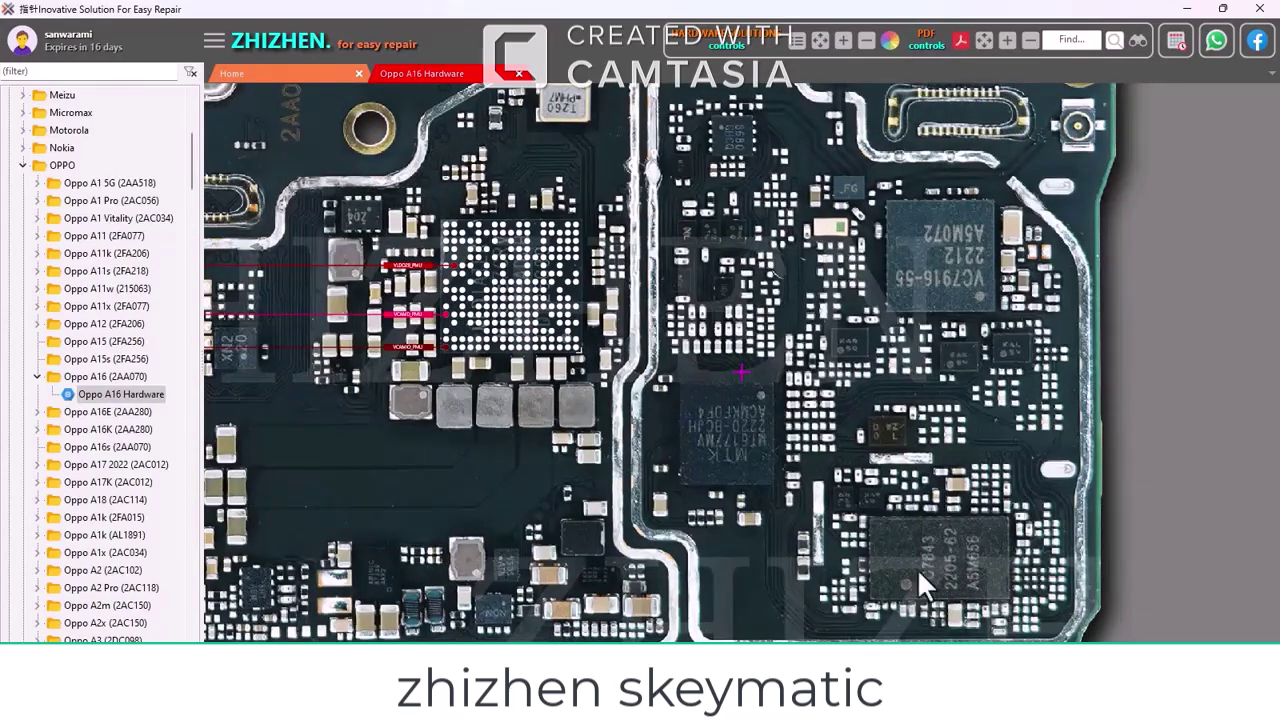
{"action": "left_click_drag", "start_coordinate": [404, 465], "coordinate": [889, 400]}
{"action": "scroll", "coordinate": [807, 533], "scroll_direction": "up", "scroll_amount": 2}
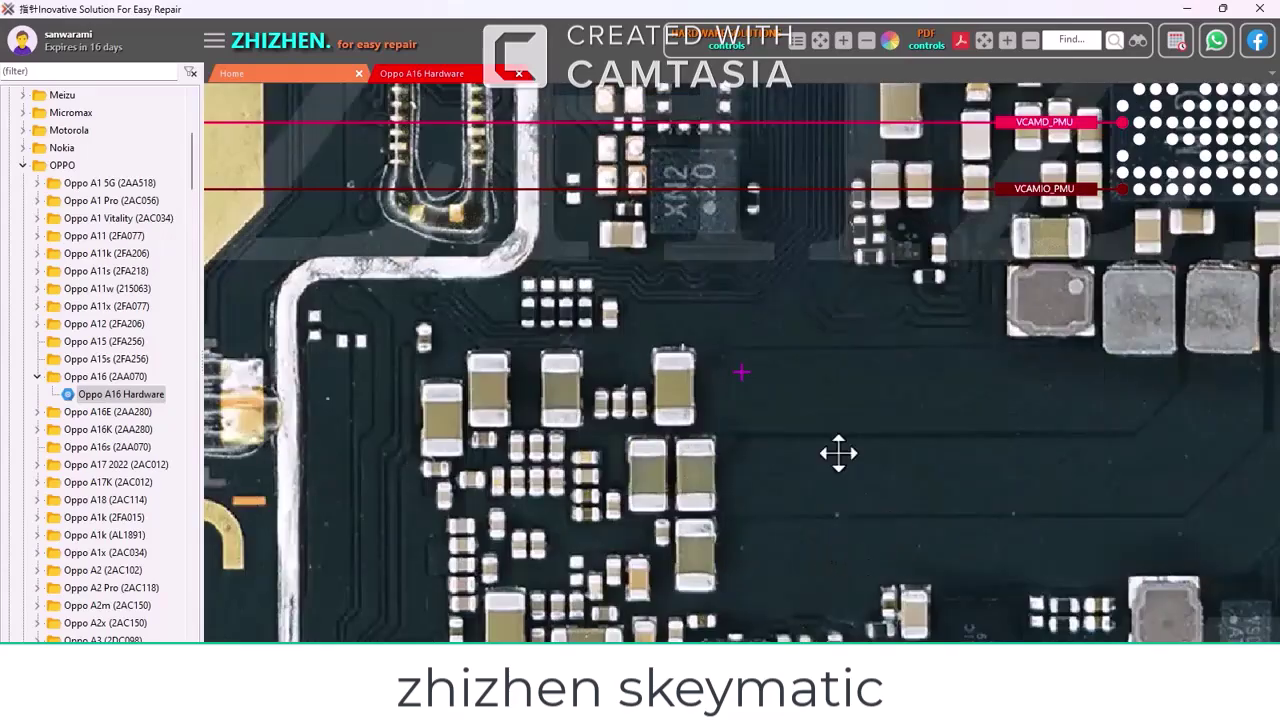
{"action": "left_click_drag", "start_coordinate": [838, 453], "coordinate": [701, 253]}
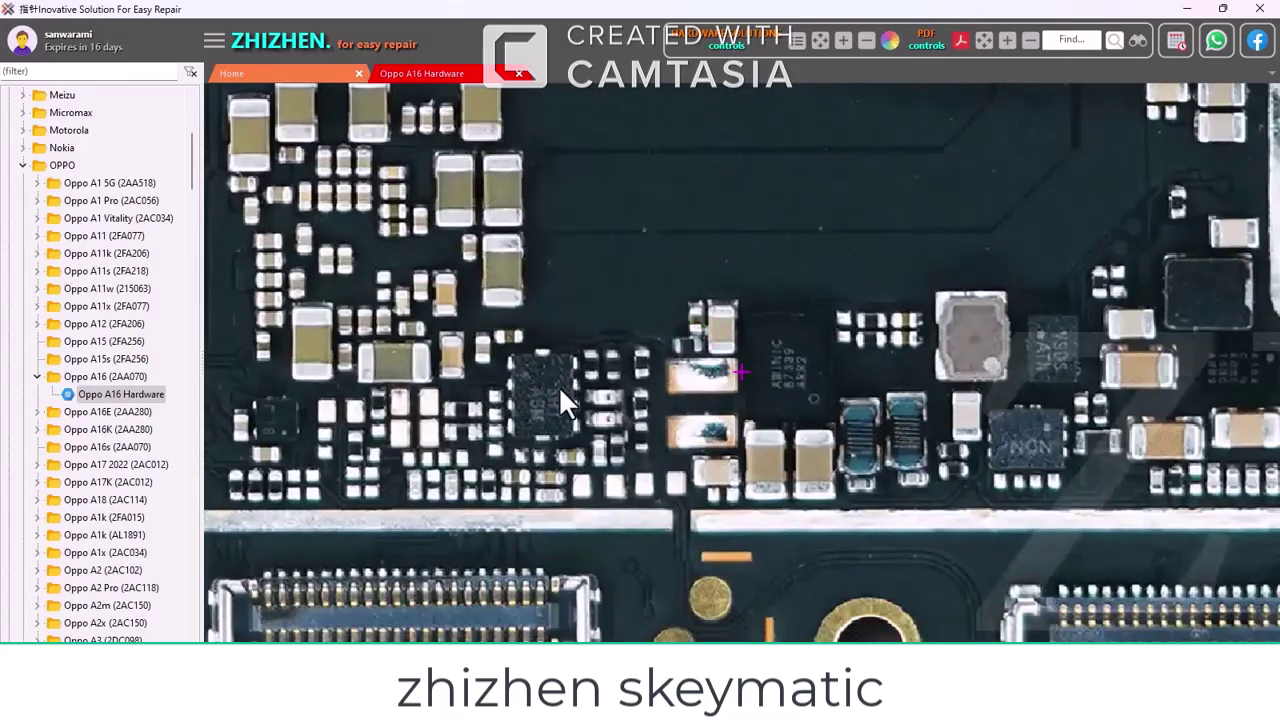
{"action": "scroll", "coordinate": [540, 410], "scroll_direction": "up", "scroll_amount": 4}
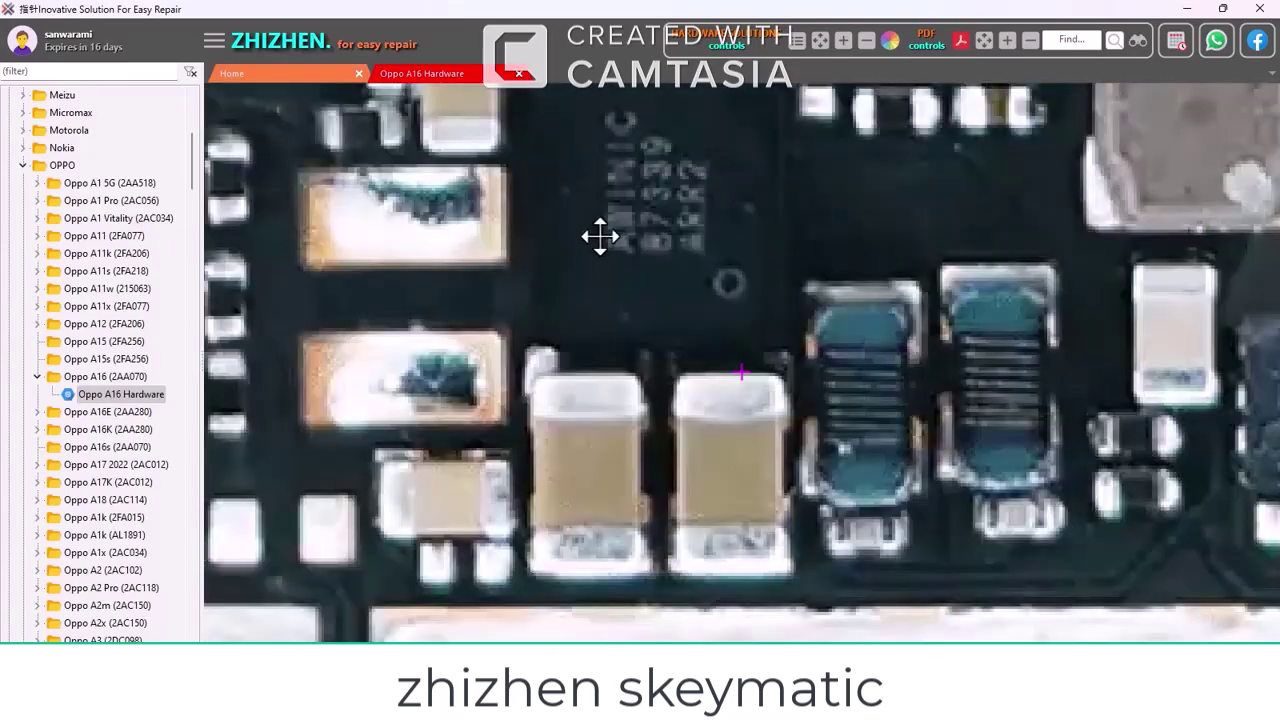
{"action": "scroll", "coordinate": [868, 307], "scroll_direction": "down", "scroll_amount": 2}
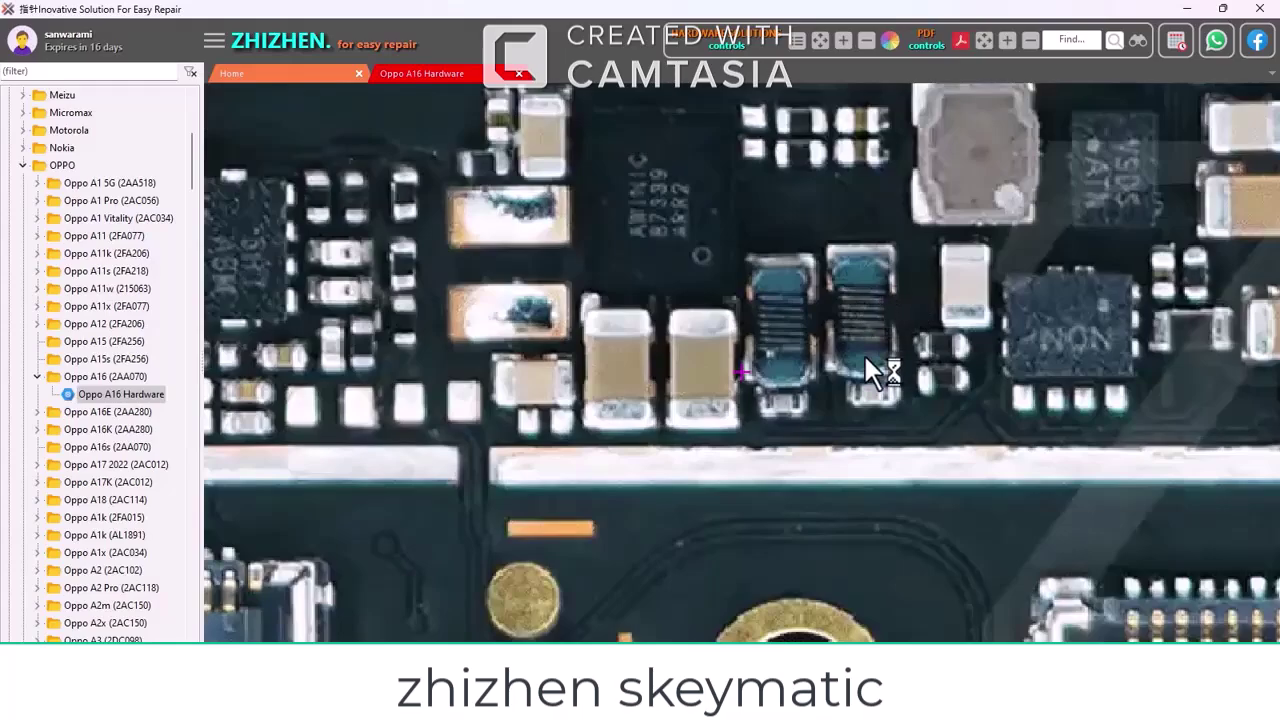
{"action": "scroll", "coordinate": [857, 324], "scroll_direction": "down", "scroll_amount": 5}
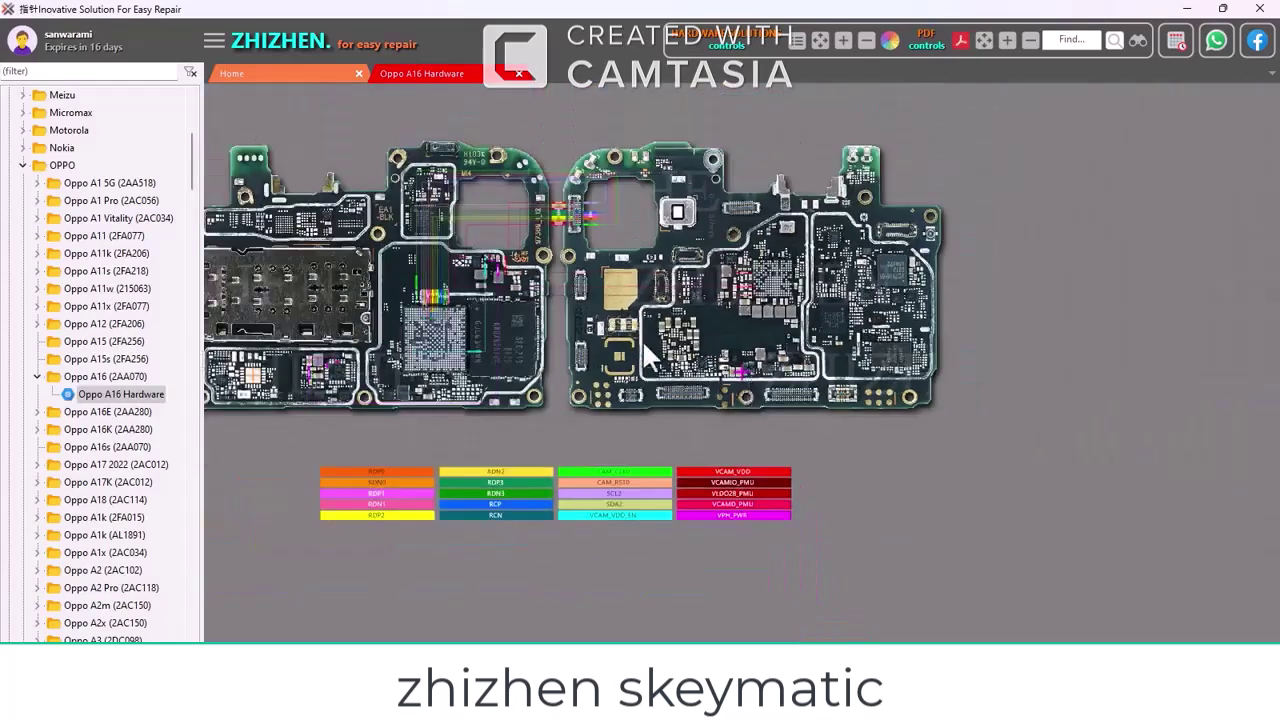
{"action": "left_click_drag", "start_coordinate": [576, 304], "coordinate": [787, 389]}
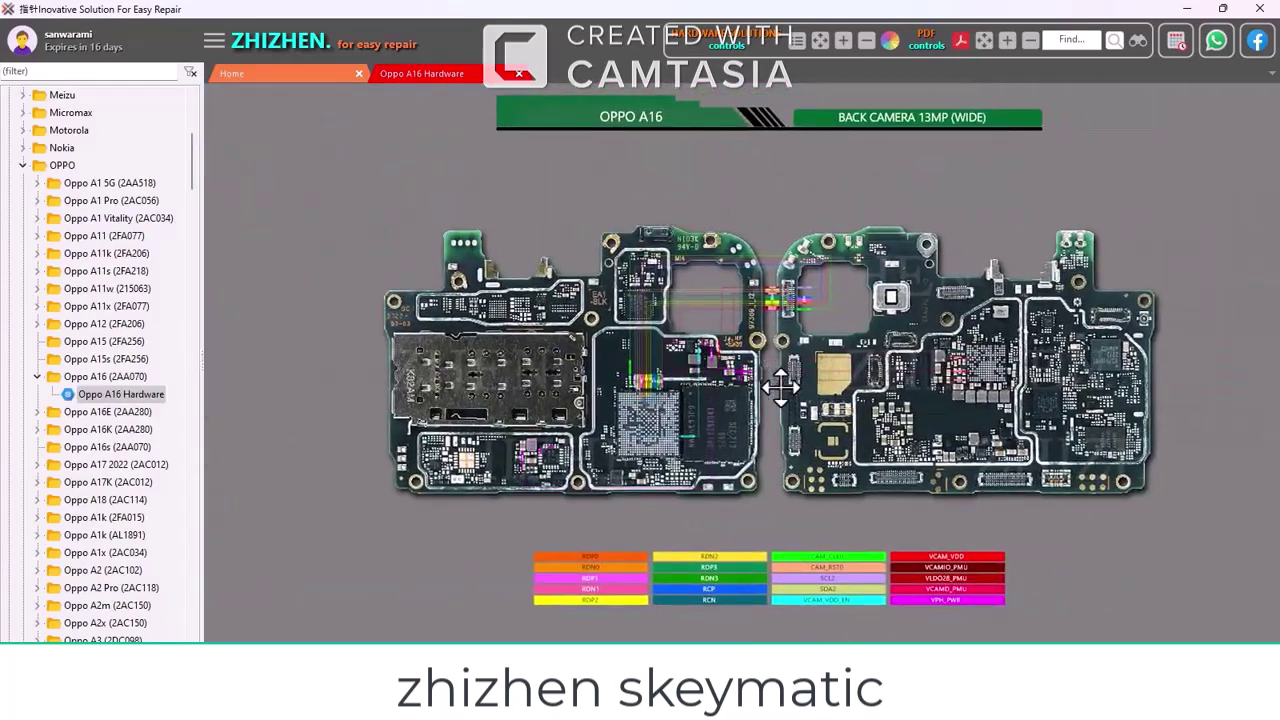
Collapse the Oppo A16 (2AA070) folder and the whole OPPO brand folder in the library tree
{"action": "left_click", "coordinate": [38, 377]}
{"action": "scroll", "coordinate": [80, 300], "scroll_direction": "up", "scroll_amount": 3}
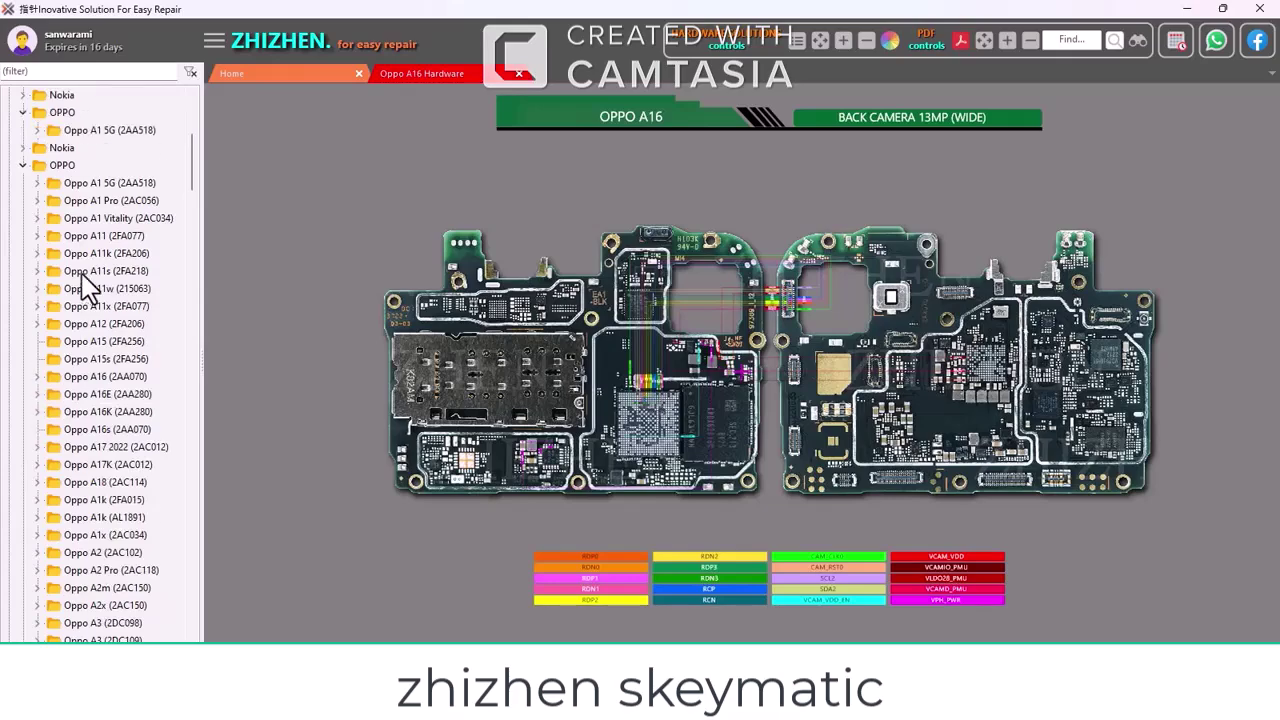
{"action": "left_click", "coordinate": [24, 324]}
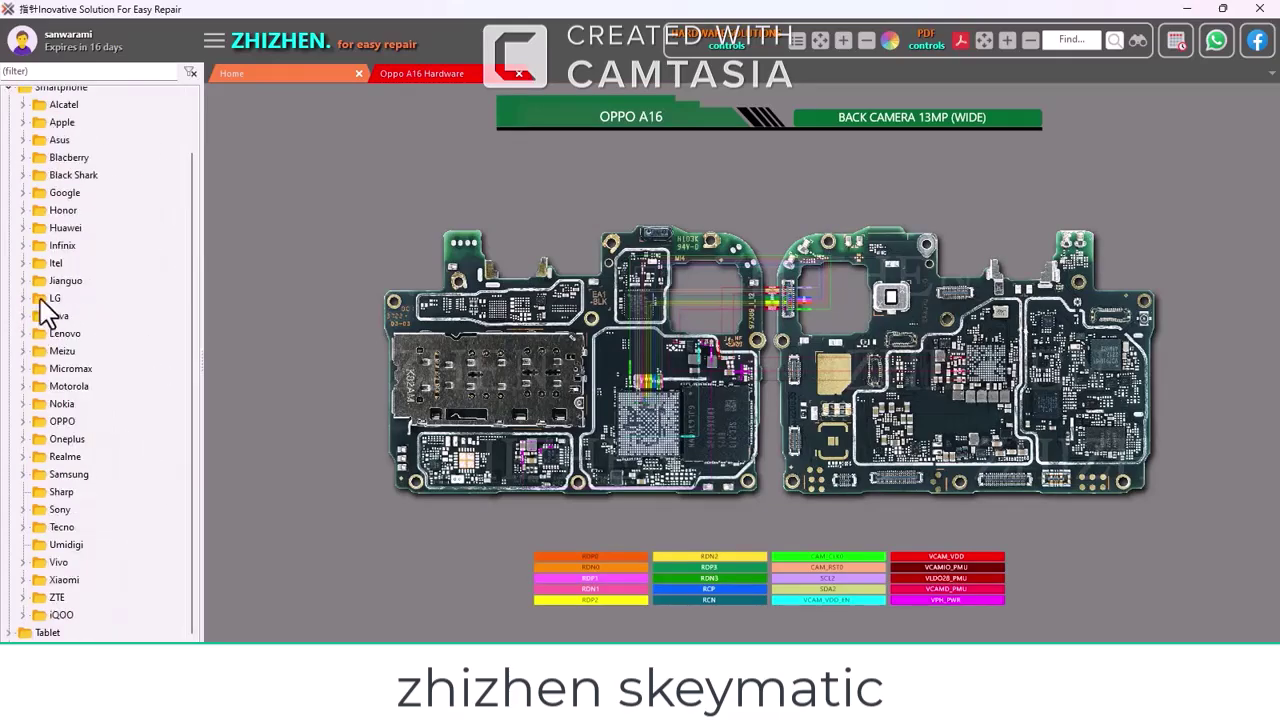
Look through the full range of phone models in the Itel folder and expand the itel A22 Pro folder
{"action": "left_click", "coordinate": [23, 263]}
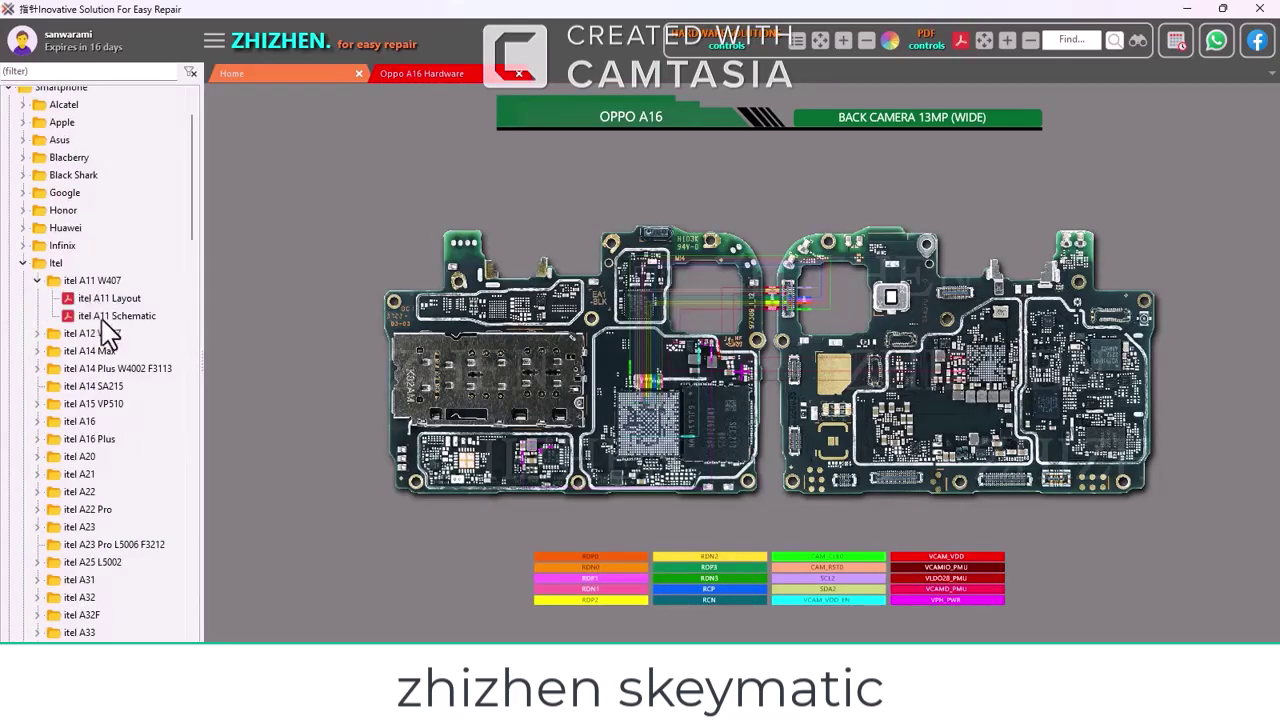
{"action": "left_click", "coordinate": [37, 281]}
{"action": "scroll", "coordinate": [108, 552], "scroll_direction": "down", "scroll_amount": 10}
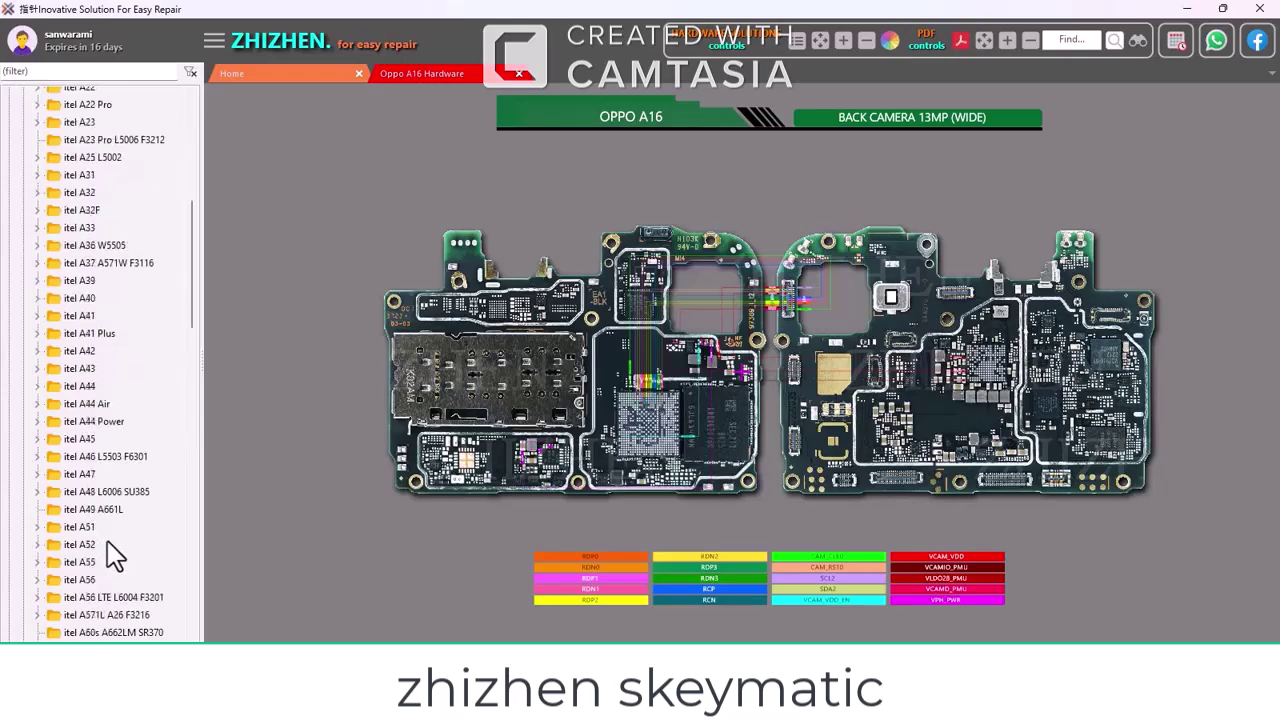
{"action": "scroll", "coordinate": [115, 556], "scroll_direction": "down", "scroll_amount": 12}
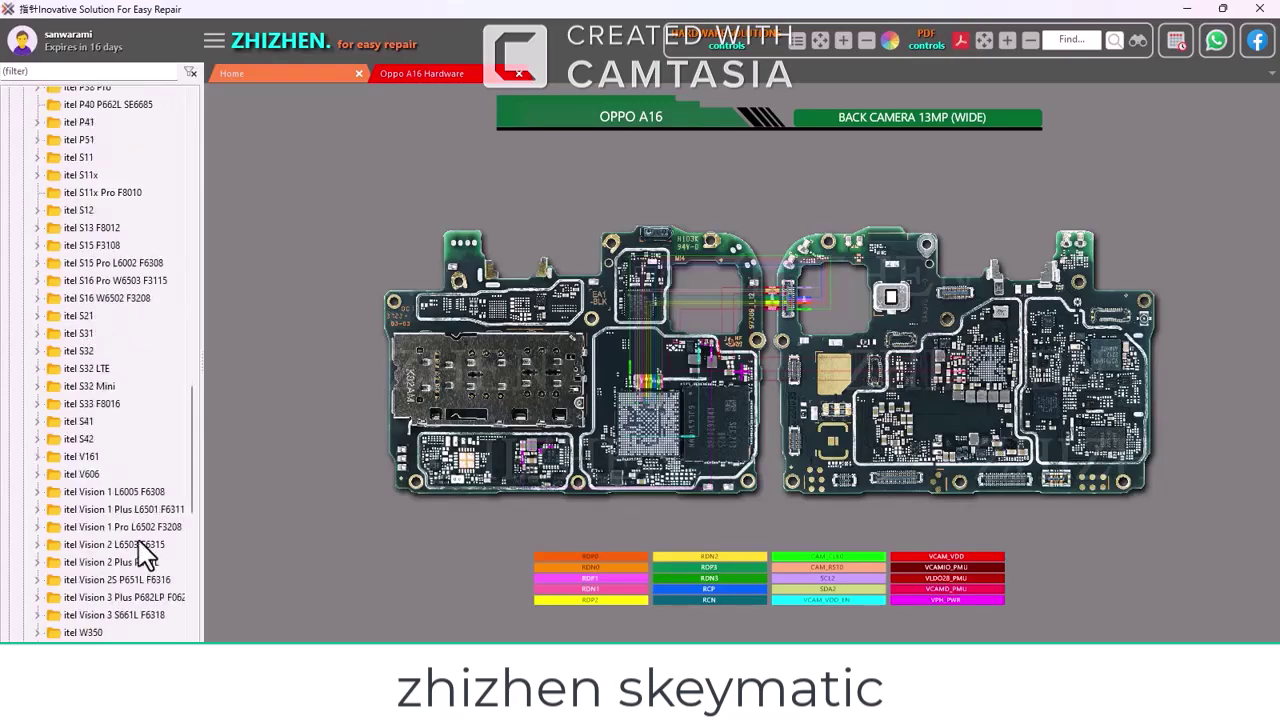
{"action": "scroll", "coordinate": [143, 600], "scroll_direction": "down", "scroll_amount": 3}
{"action": "scroll", "coordinate": [140, 610], "scroll_direction": "up", "scroll_amount": 7}
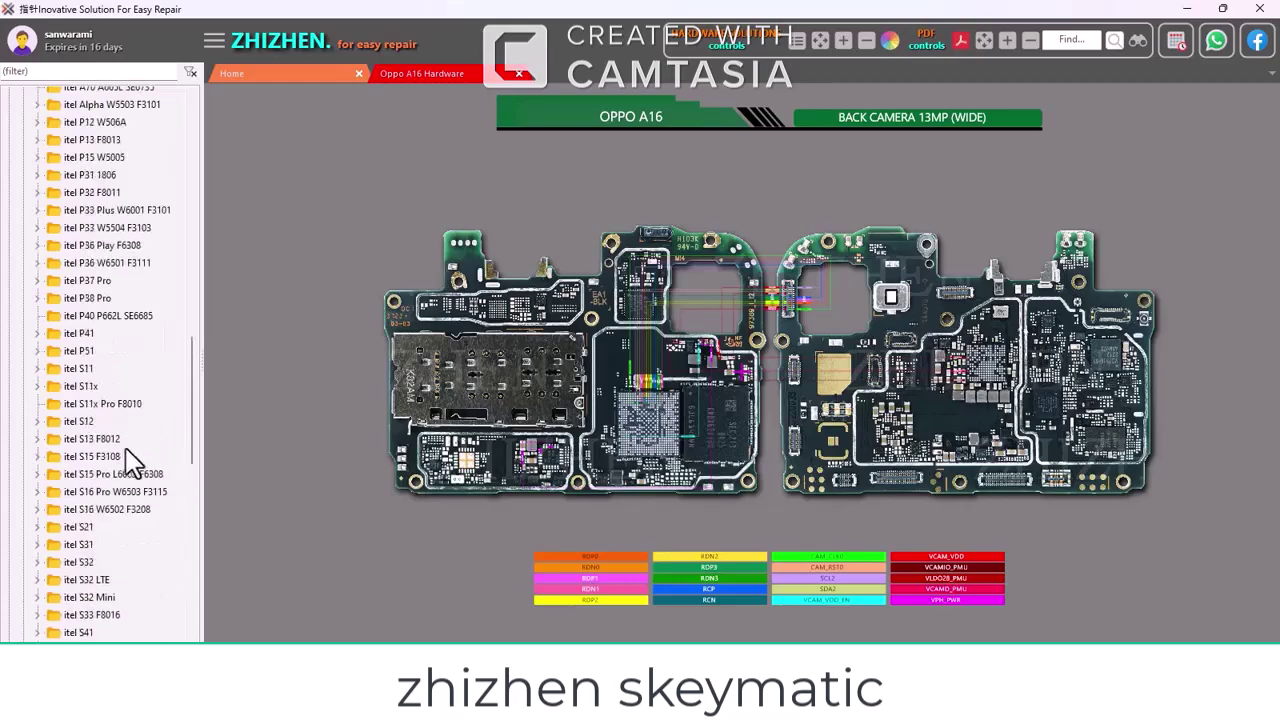
{"action": "scroll", "coordinate": [133, 462], "scroll_direction": "up", "scroll_amount": 12}
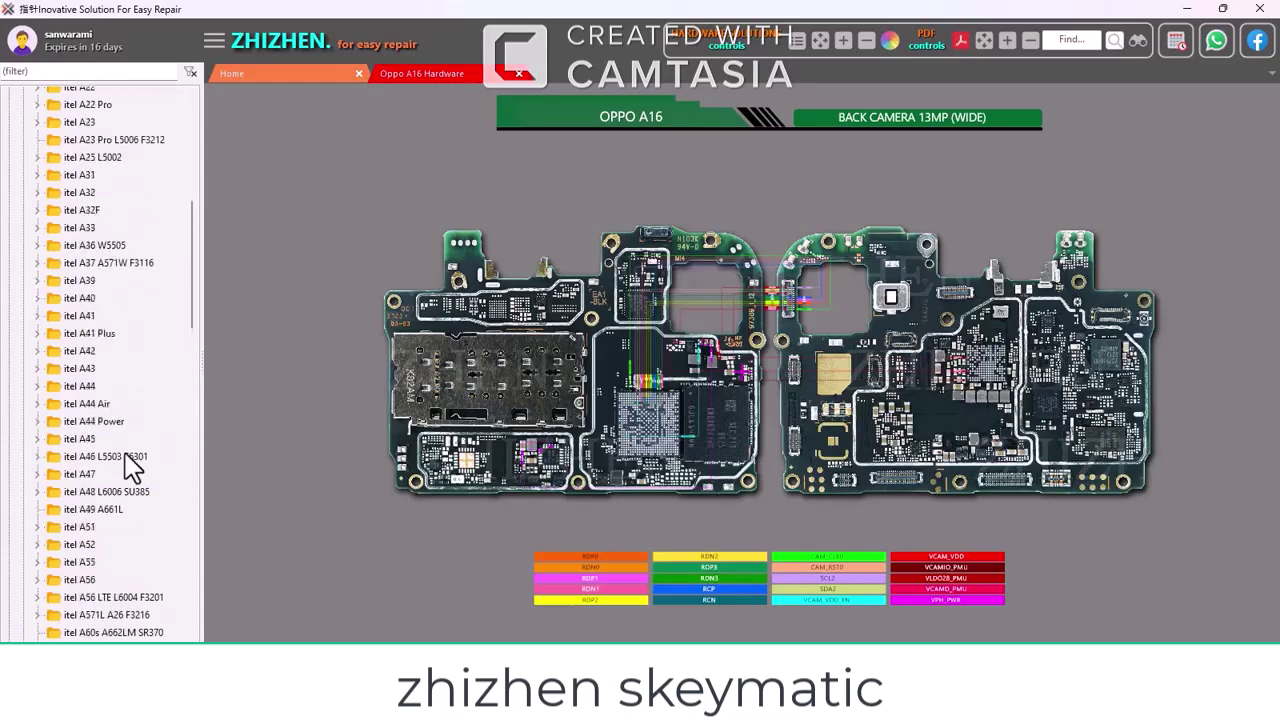
{"action": "scroll", "coordinate": [125, 450], "scroll_direction": "up", "scroll_amount": 3}
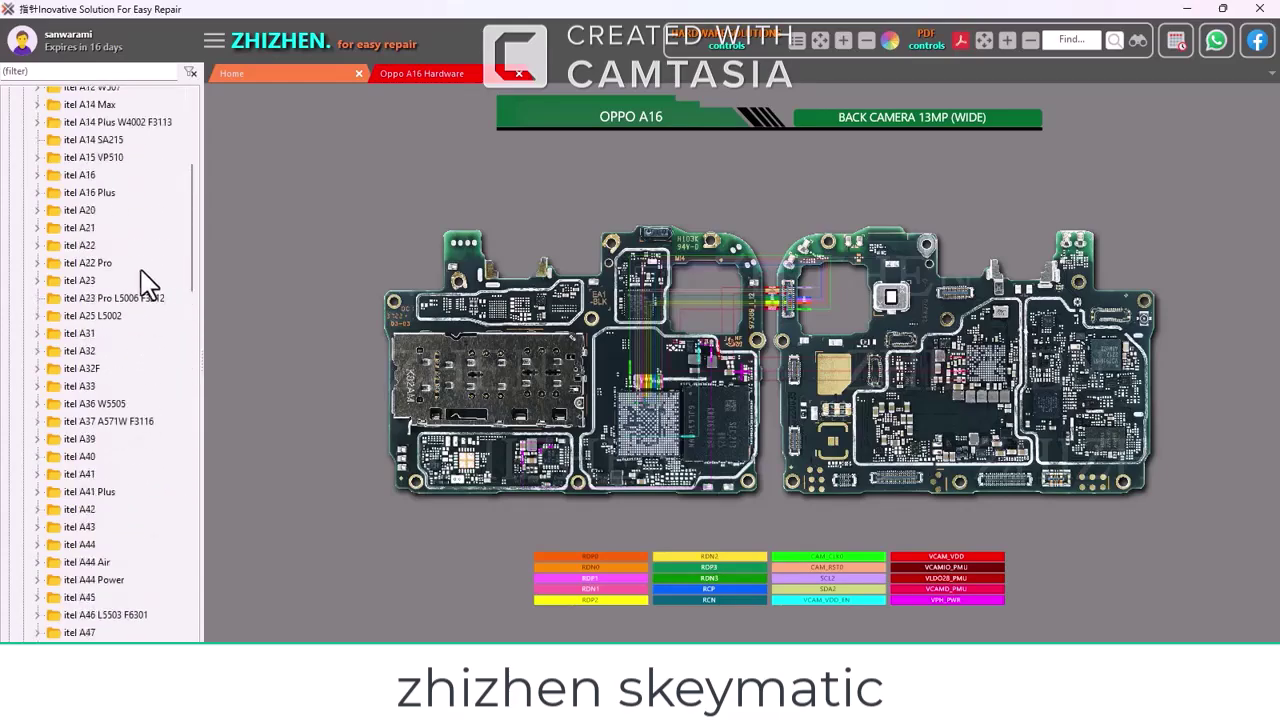
{"action": "left_click", "coordinate": [40, 263]}
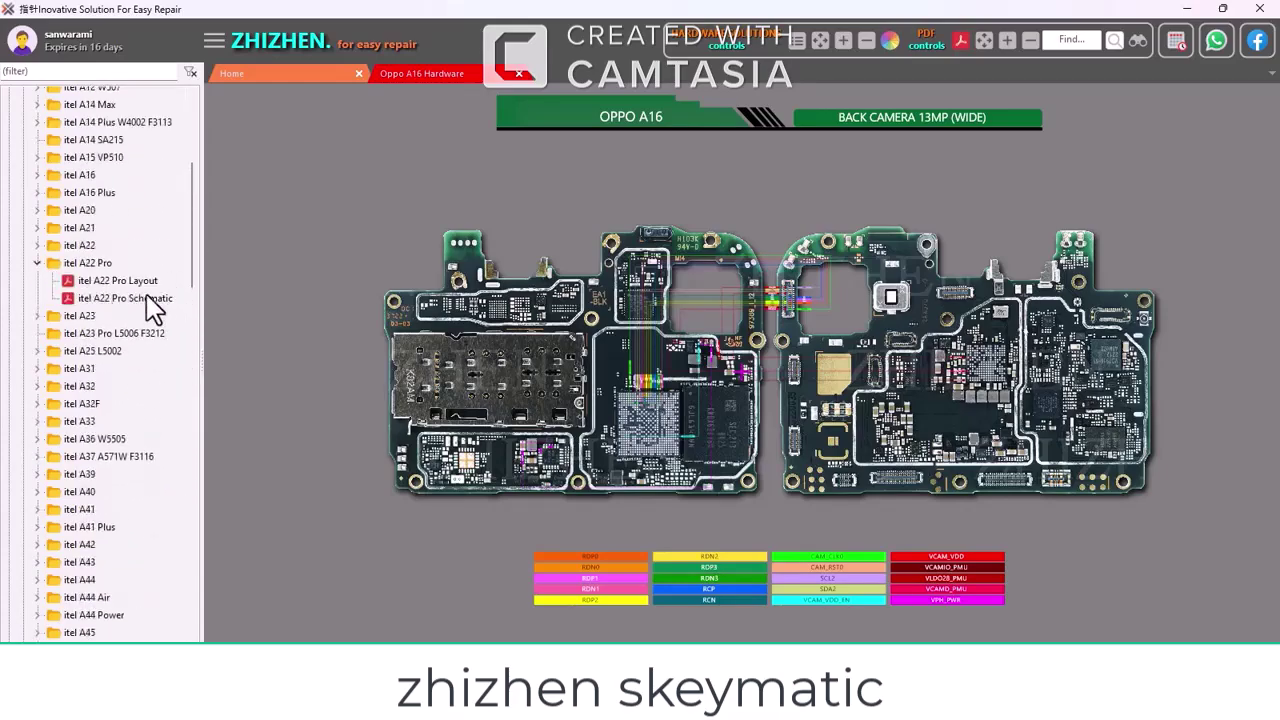